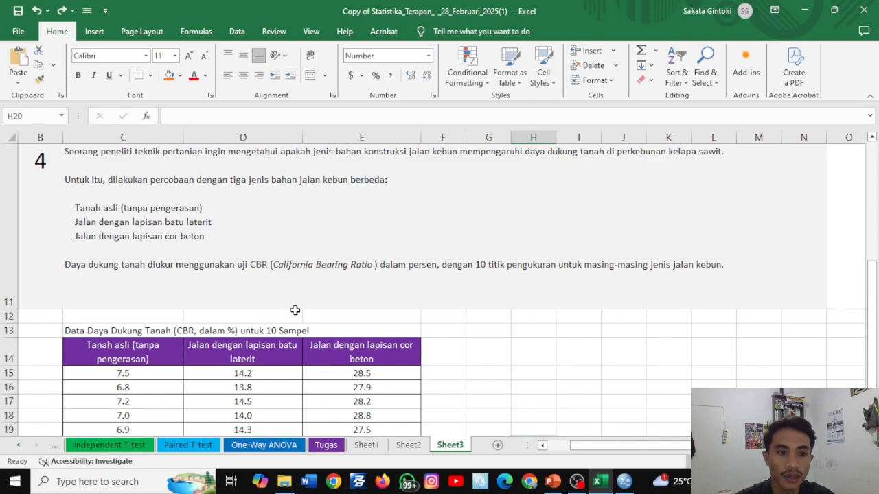
# - Review the exercise text on plantation road materials and the CBR data table below it
pyautogui.scroll(1, 273, 254)
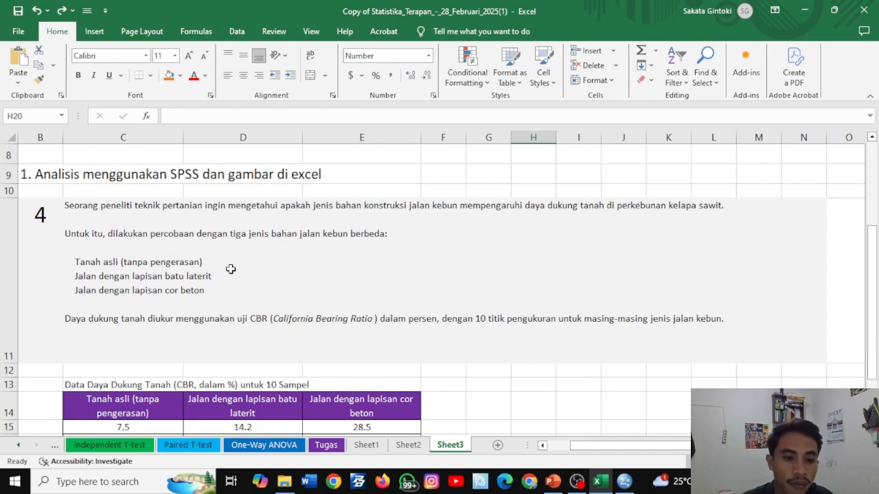
pyautogui.scroll(-1, 233, 267)
pyautogui.scroll(-3, 232, 267)
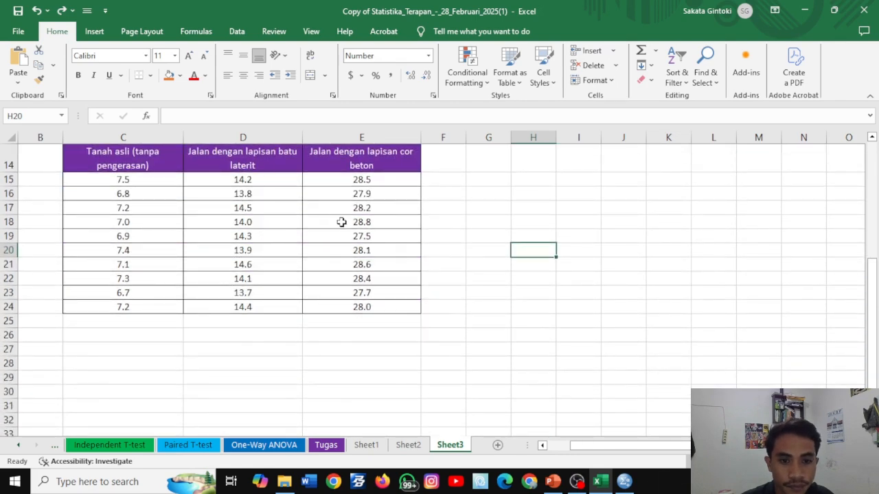
pyautogui.scroll(3, 339, 222)
pyautogui.scroll(-3, 350, 244)
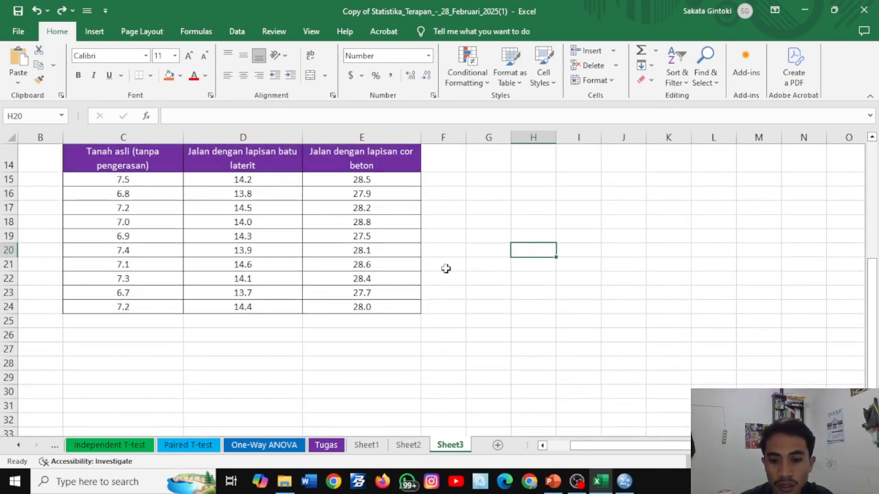
# - Switch to SPSS Statistics and define the first variable with the name Perlakuan
pyautogui.click(624, 482)
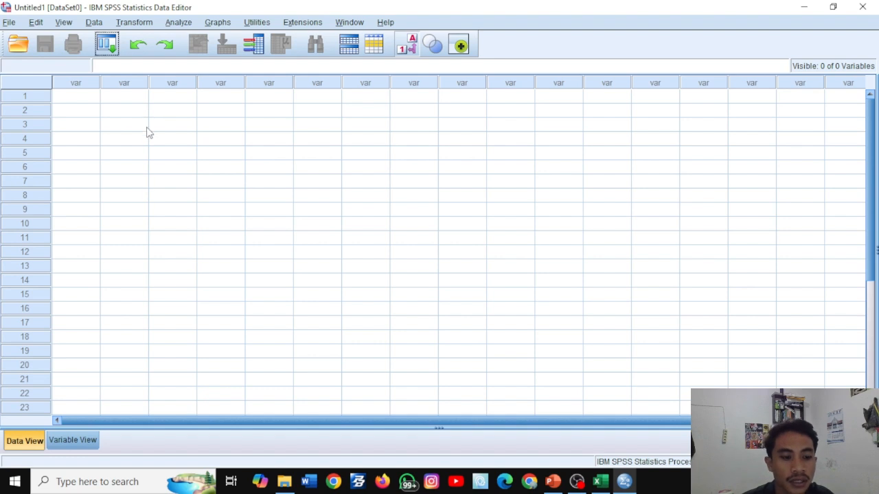
pyautogui.click(84, 439)
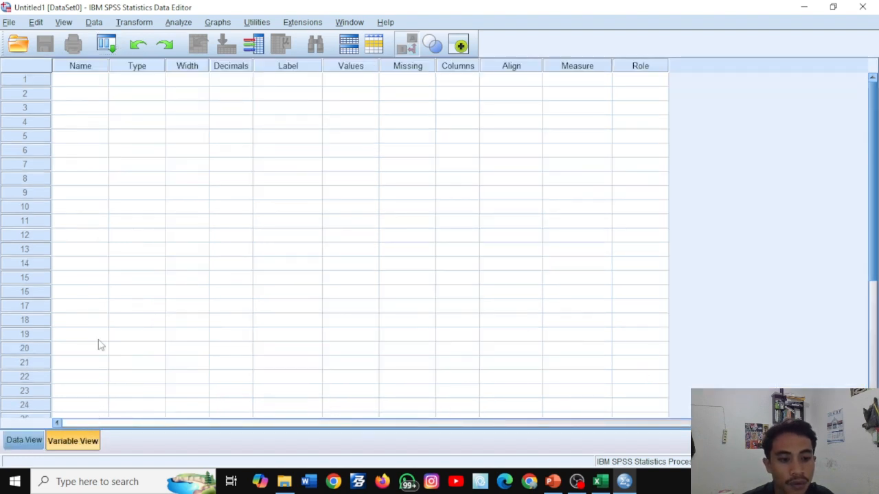
pyautogui.click(87, 83)
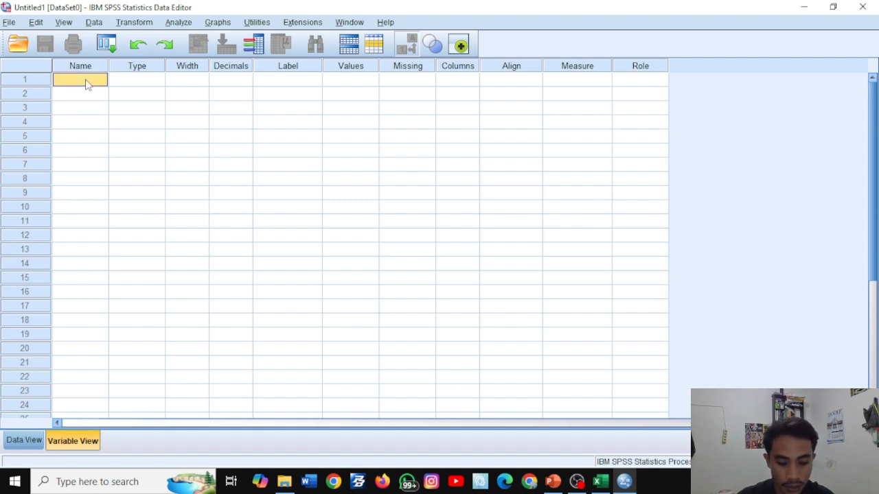
pyautogui.write('Perlakuan')
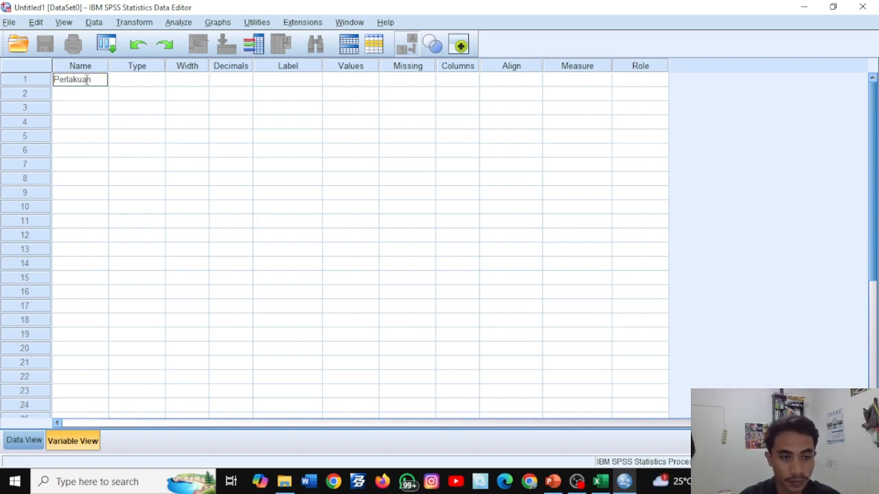
pyautogui.press('Return')
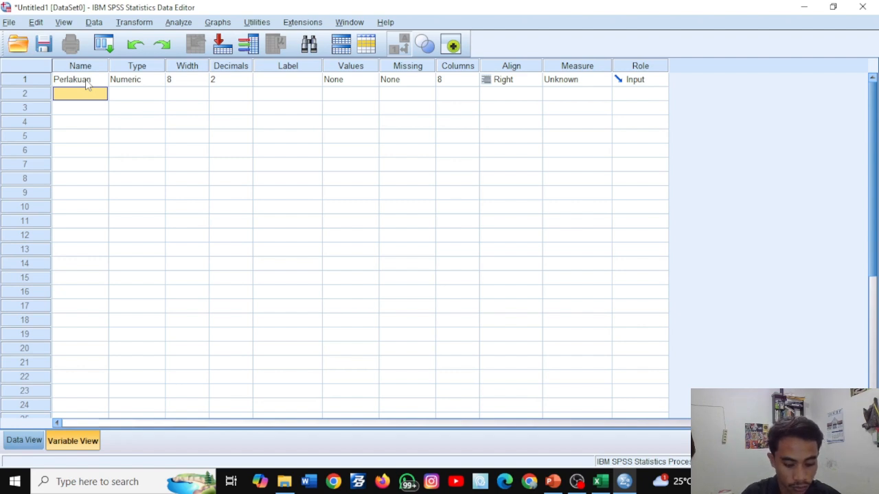
# - Define the second variable as Daya_Dukung_Tanah and widen the Name column to fit it
pyautogui.write('Daya_Du')
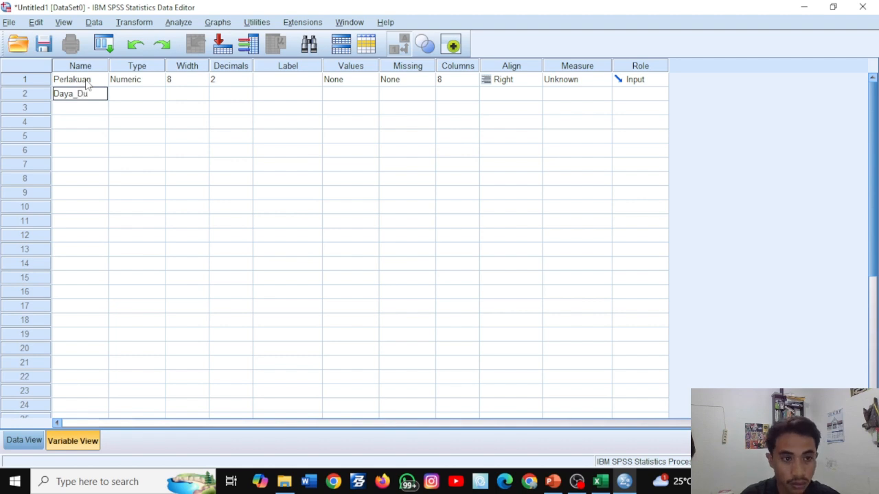
pyautogui.write('kung')
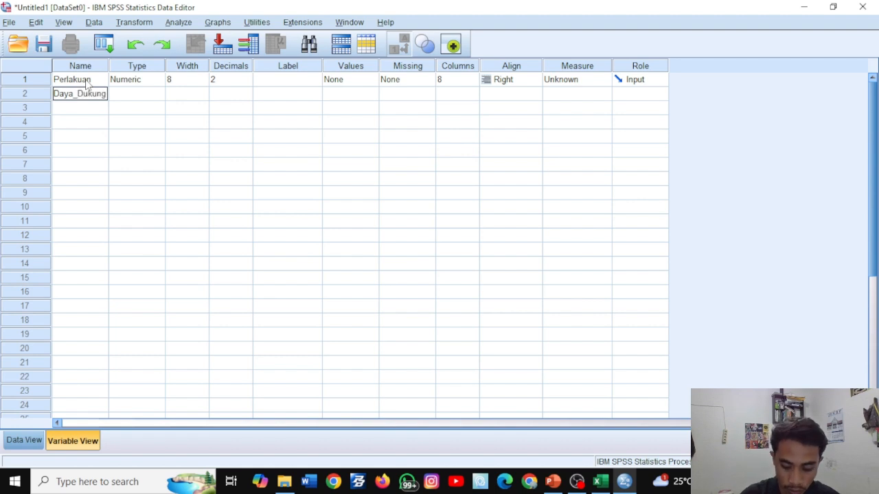
pyautogui.write('_Tanah')
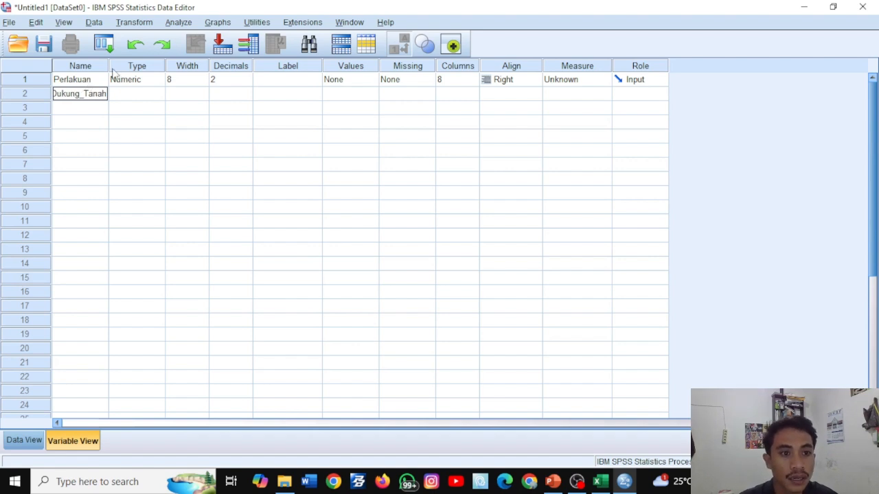
pyautogui.moveTo(108, 63); pyautogui.dragTo(158, 60)
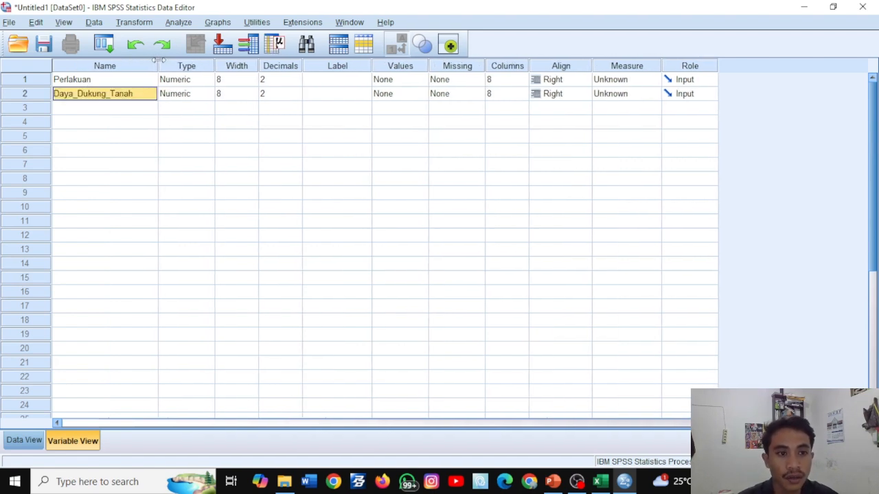
# - Add value label 1 to Perlakuan, copying "Tanah asli (tanpa pengerasan)" from the first table header in Excel
pyautogui.click(115, 82)
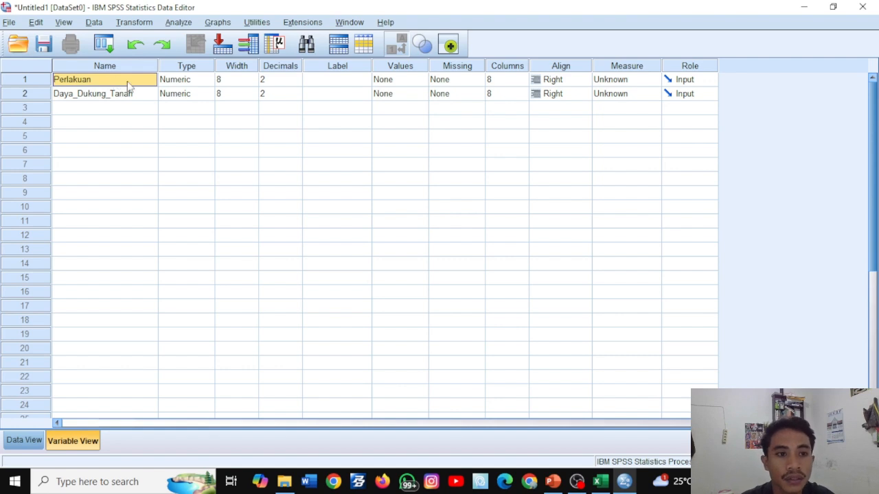
pyautogui.click(395, 85)
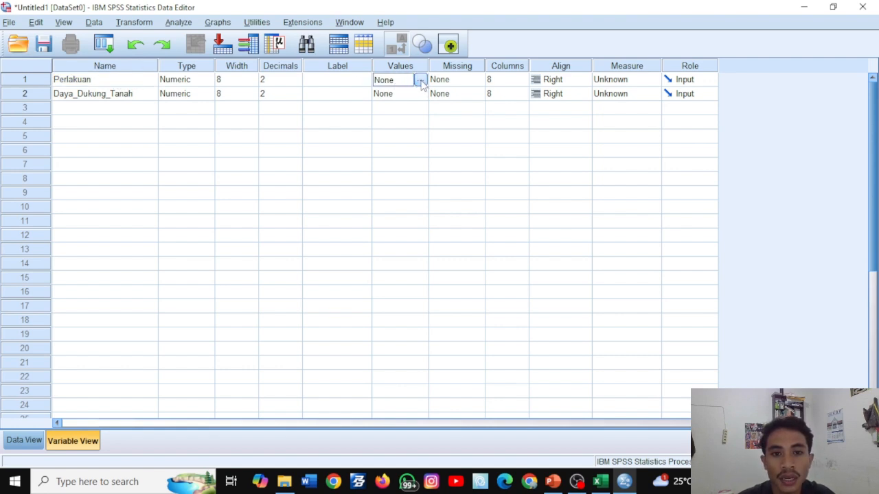
pyautogui.click(419, 81)
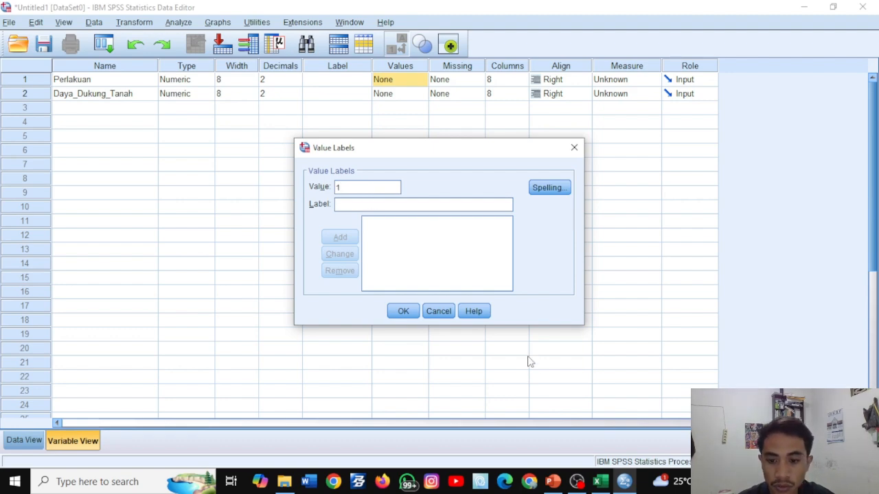
pyautogui.click(597, 482)
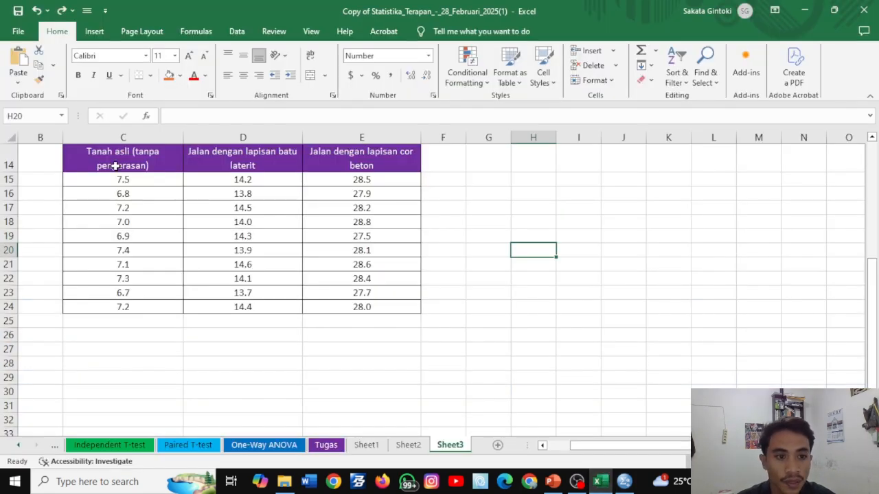
pyautogui.click(112, 157)
pyautogui.press('F2')
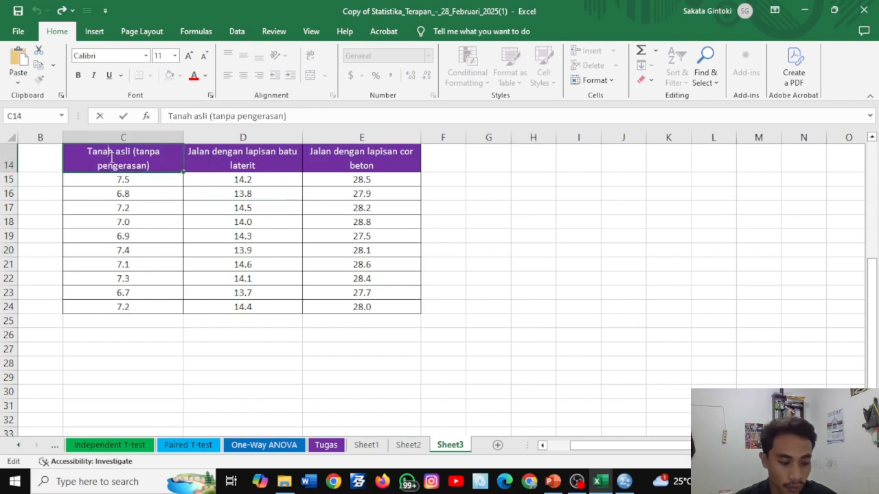
pyautogui.hotkey('ctrl', 'a')
pyautogui.hotkey('ctrl', 'c')
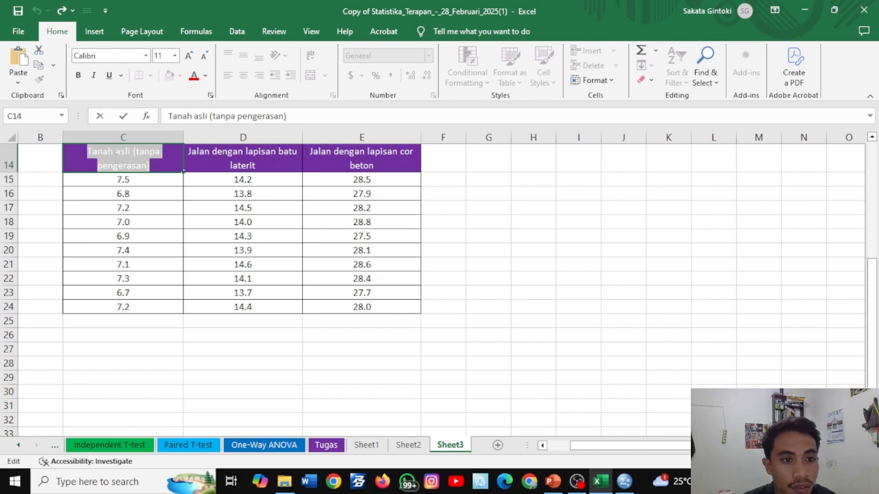
pyautogui.click(624, 481)
pyautogui.hotkey('ctrl', 'v')
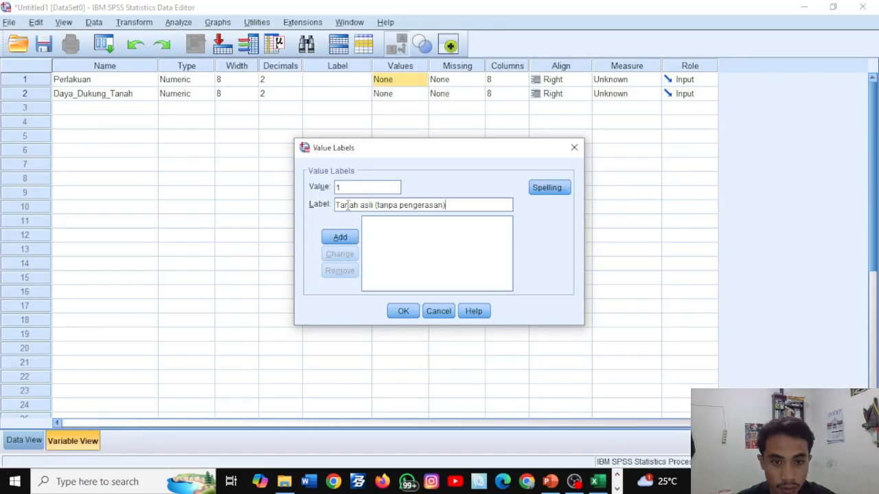
pyautogui.click(350, 239)
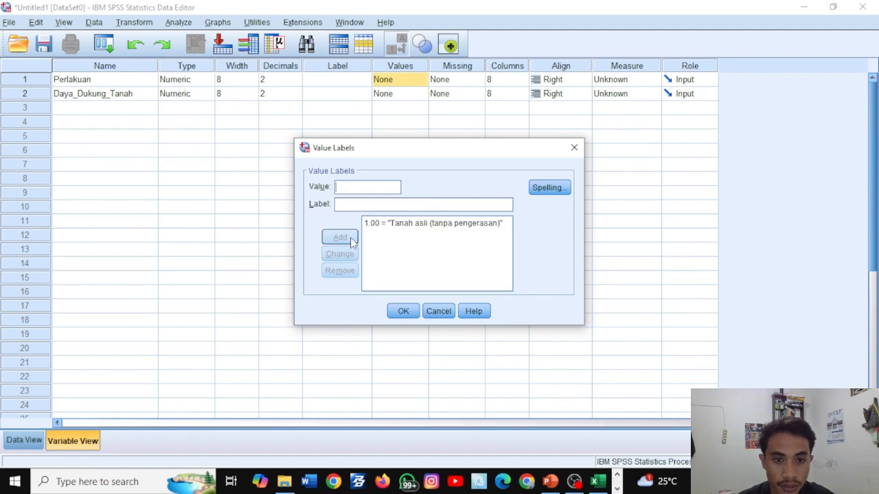
# - Add value label 2 to Perlakuan, copying "Jalan dengan lapisan batu laterit" from the second table header in Excel
pyautogui.click(343, 186)
pyautogui.write('2')
pyautogui.click(596, 481)
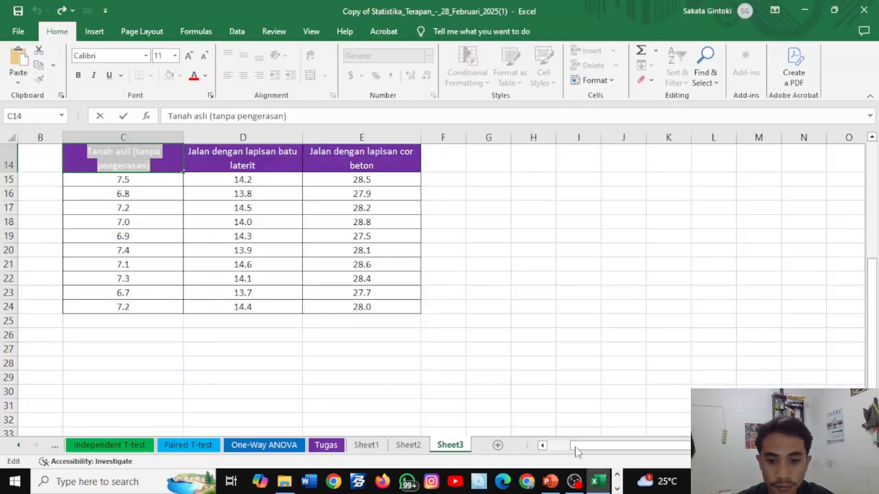
pyautogui.click(224, 155)
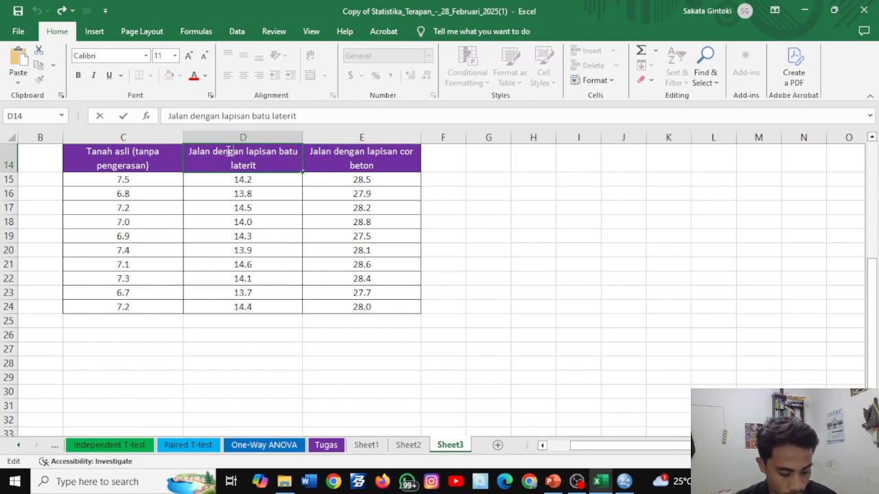
pyautogui.hotkey('ctrl', 'c')
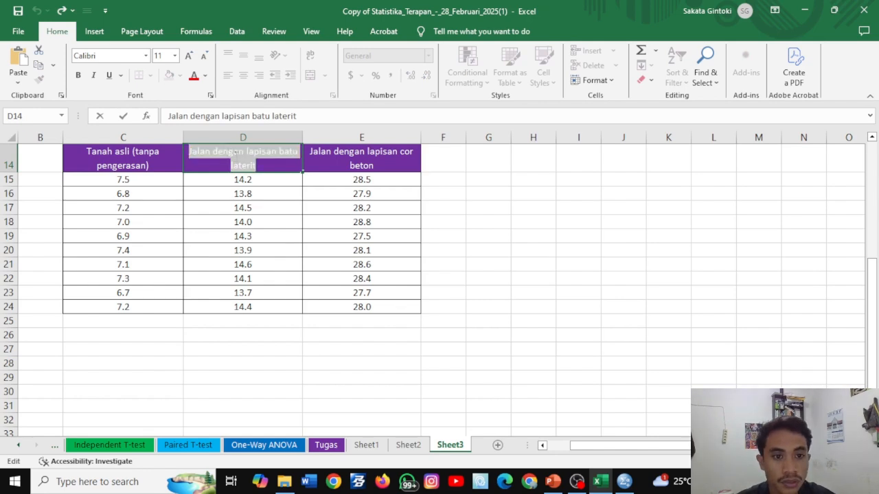
pyautogui.click(624, 481)
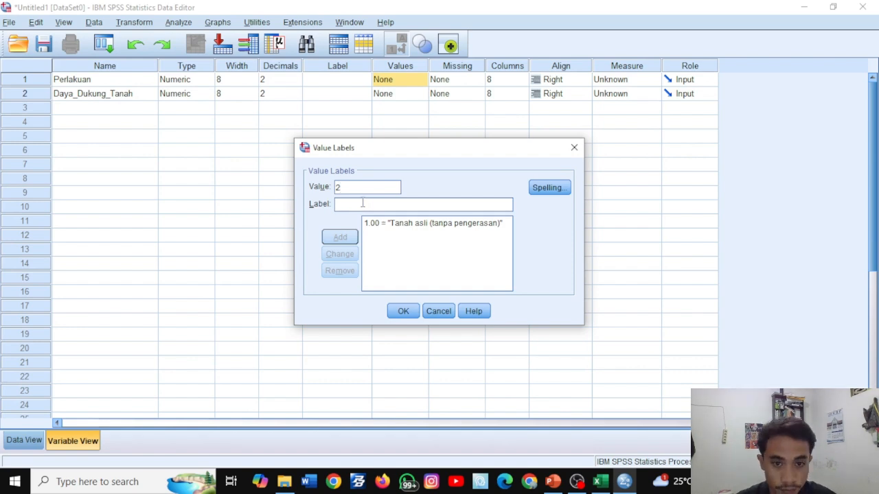
pyautogui.hotkey('ctrl', 'v')
pyautogui.click(355, 241)
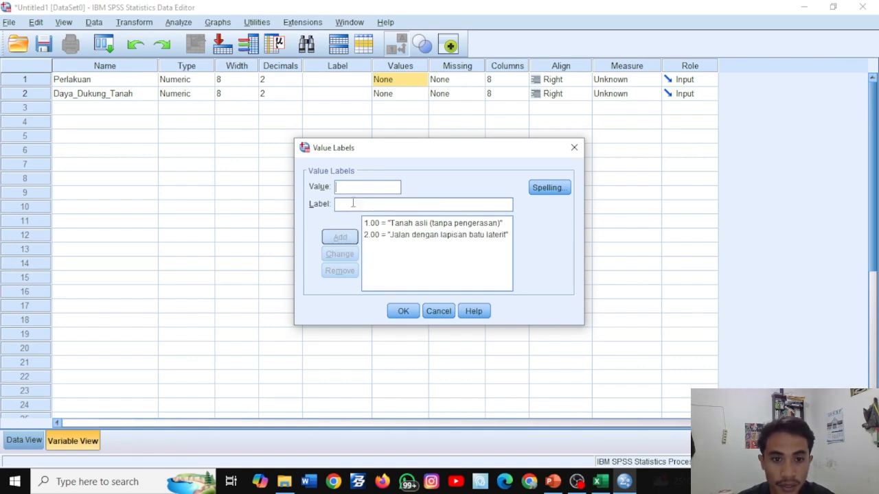
# - Add value label 3, copying "Jalan dengan lapisan cor beton" from the third Excel header, and apply the value labels to Perlakuan
pyautogui.click(598, 481)
pyautogui.click(356, 162)
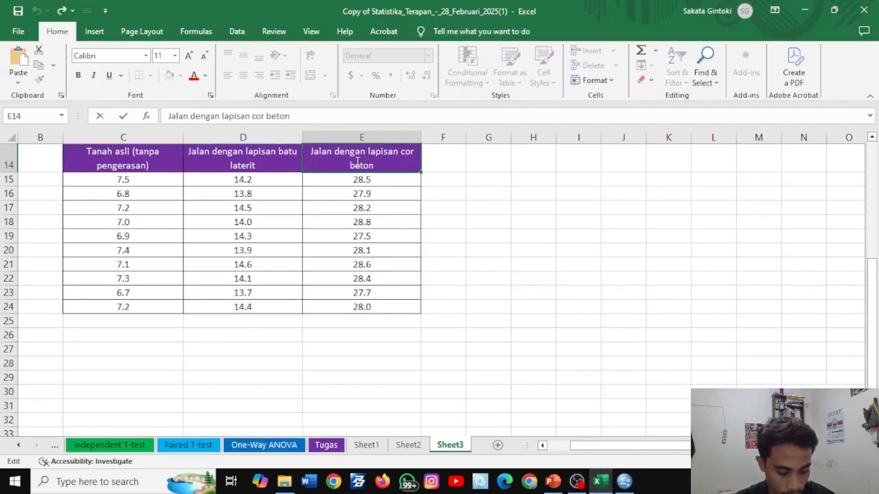
pyautogui.tripleClick(356, 163)
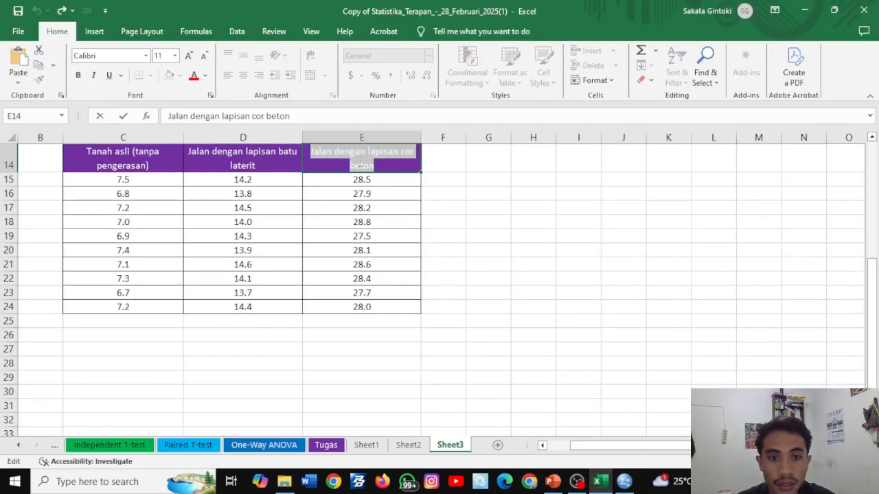
pyautogui.hotkey('alt', 'Tab')
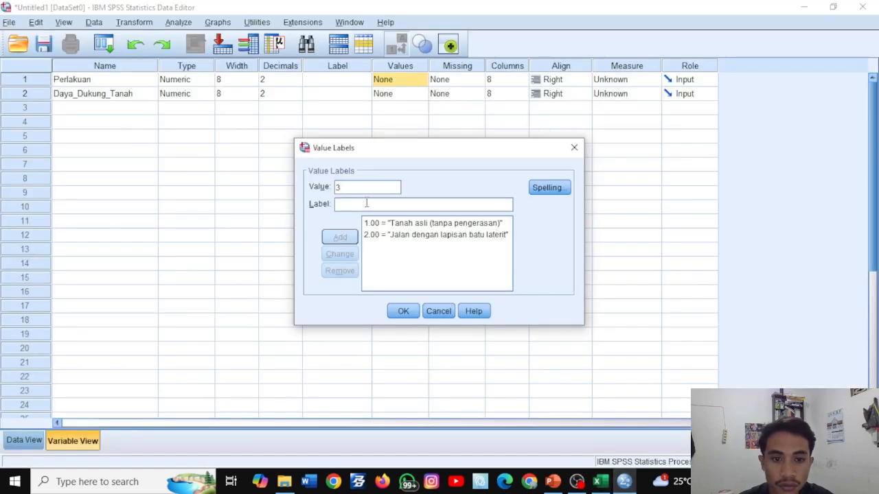
pyautogui.hotkey('ctrl', 'v')
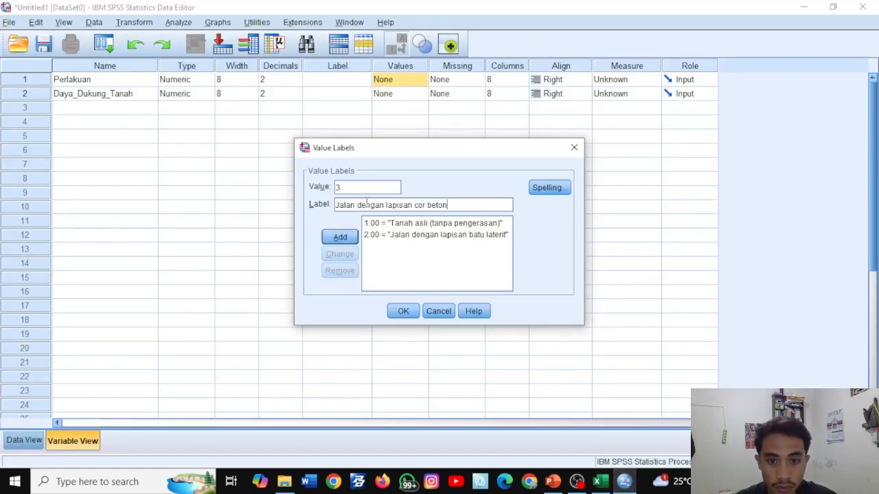
pyautogui.click(338, 236)
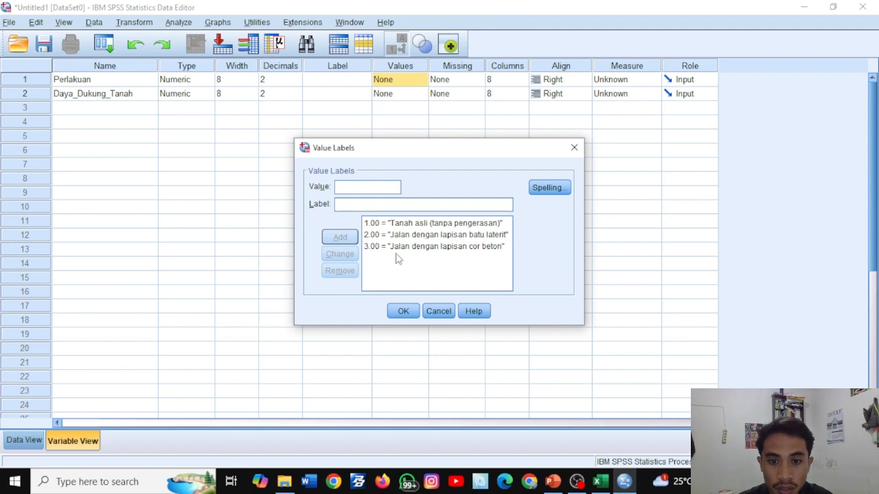
pyautogui.click(403, 311)
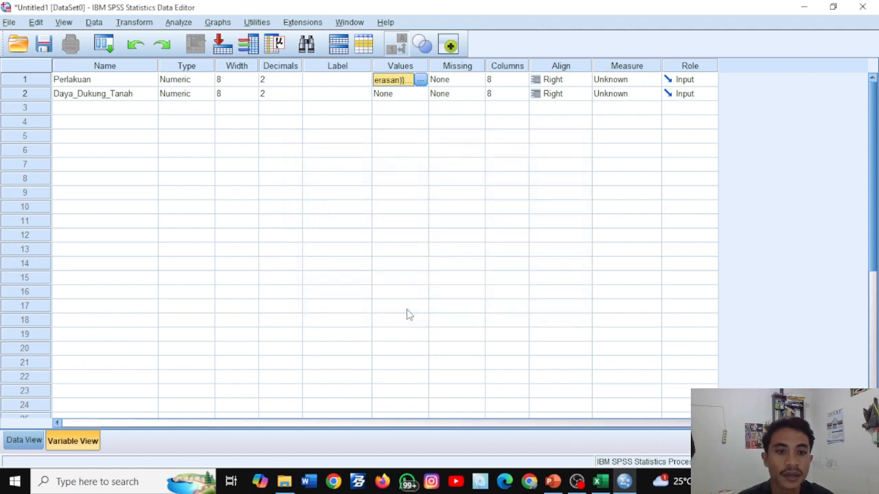
pyautogui.click(402, 138)
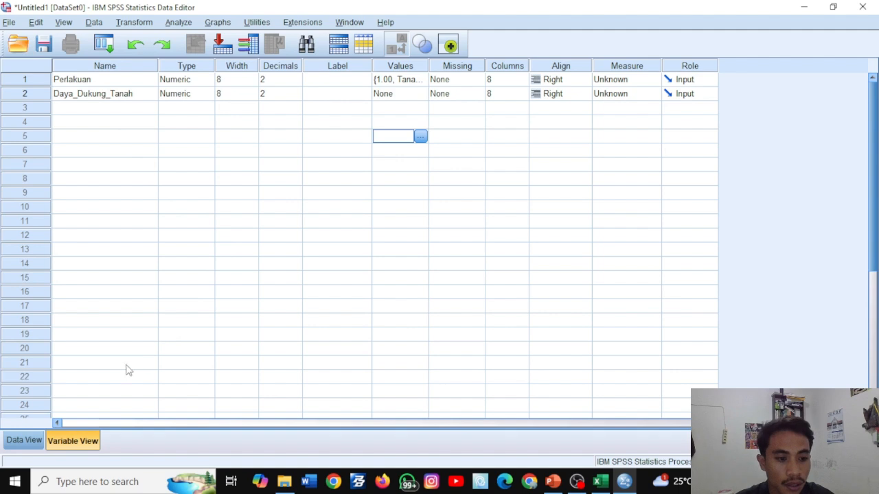
# - Show the data grid and widen the Perlakuan and Daya_Dukung_Tanah columns so each name fits on one line
pyautogui.click(24, 440)
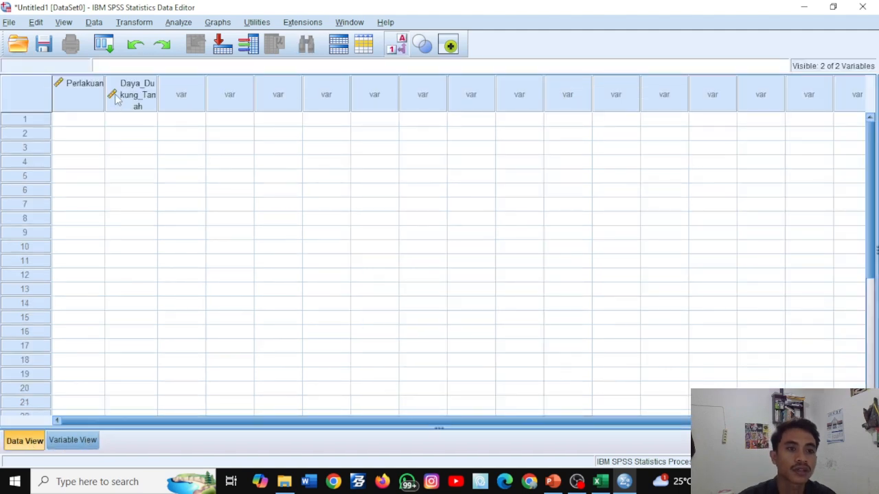
pyautogui.moveTo(105, 92); pyautogui.dragTo(162, 94)
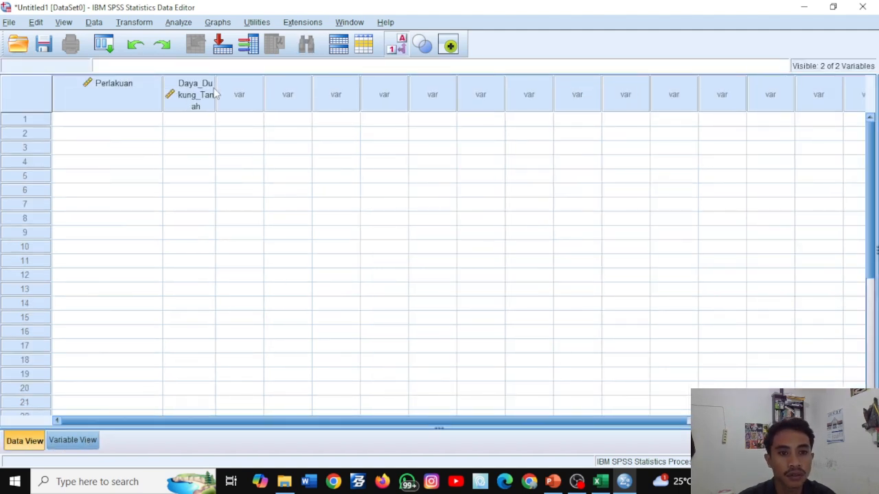
pyautogui.moveTo(215, 94); pyautogui.dragTo(279, 86)
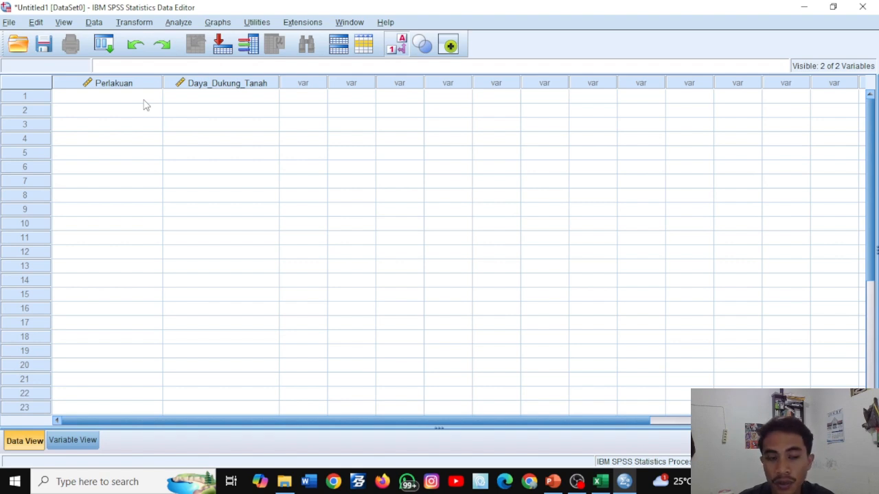
# - Enter treatment code 1 in the Perlakuan column for rows 1 to 10
pyautogui.click(101, 100)
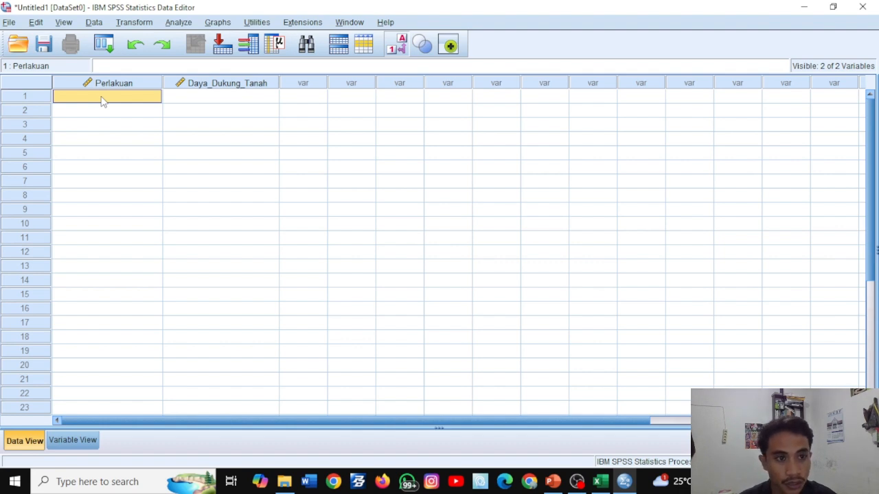
pyautogui.write('1')
pyautogui.press('Return')
pyautogui.write('1 ')
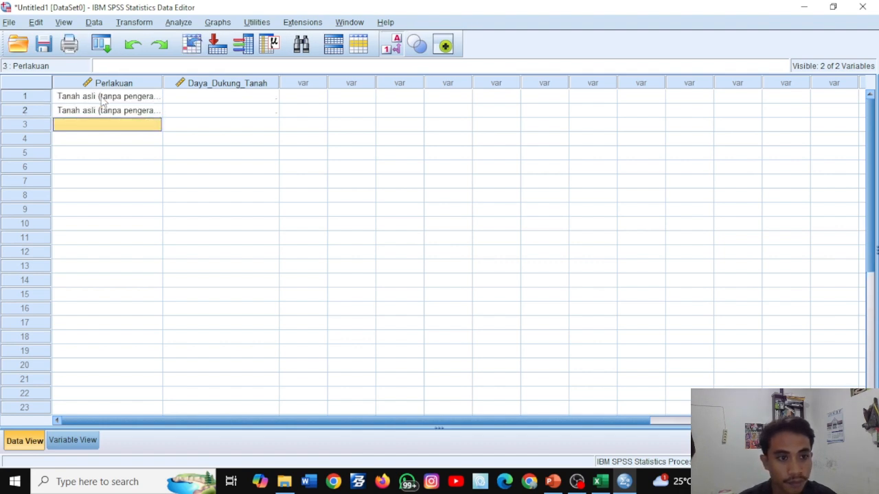
pyautogui.write('1 1')
pyautogui.press('Return')
pyautogui.write('1')
pyautogui.press('Return')
pyautogui.write('1')
pyautogui.press('Return')
pyautogui.write('1')
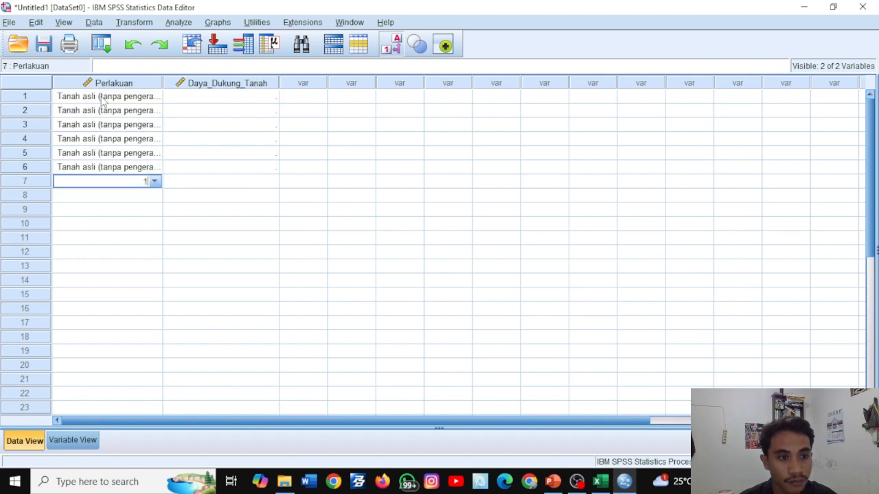
pyautogui.press('Return')
pyautogui.write('1')
pyautogui.press('Return')
pyautogui.write('1')
pyautogui.press('Return')
pyautogui.write('1')
pyautogui.press('Return')
pyautogui.write('1')
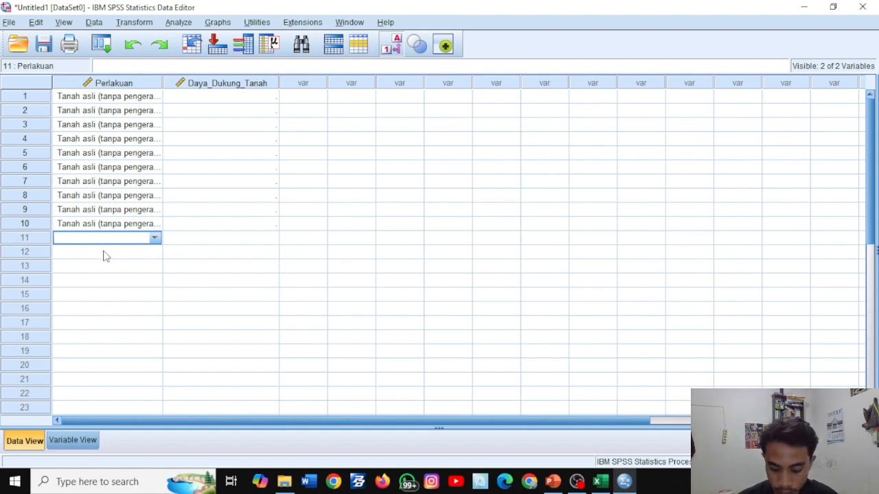
# - Enter treatment code 2 in the Perlakuan column for rows 11 to 20
pyautogui.write('2')
pyautogui.press('Return')
pyautogui.write('2')
pyautogui.press('Return')
pyautogui.write('2')
pyautogui.press('Return')
pyautogui.press('2')
pyautogui.press('Return')
pyautogui.write('2')
pyautogui.press('Return')
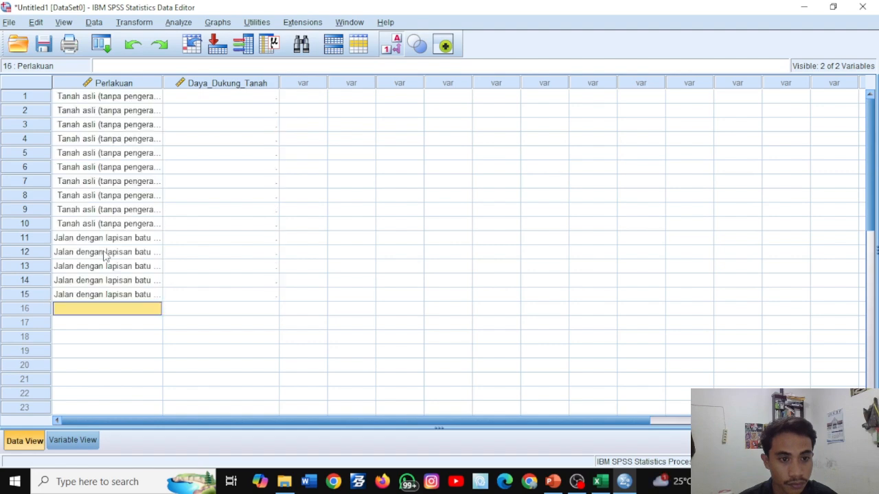
pyautogui.write('2')
pyautogui.press('Return')
pyautogui.write('2')
pyautogui.press('Return')
pyautogui.write('2')
pyautogui.press('Return')
pyautogui.write('2')
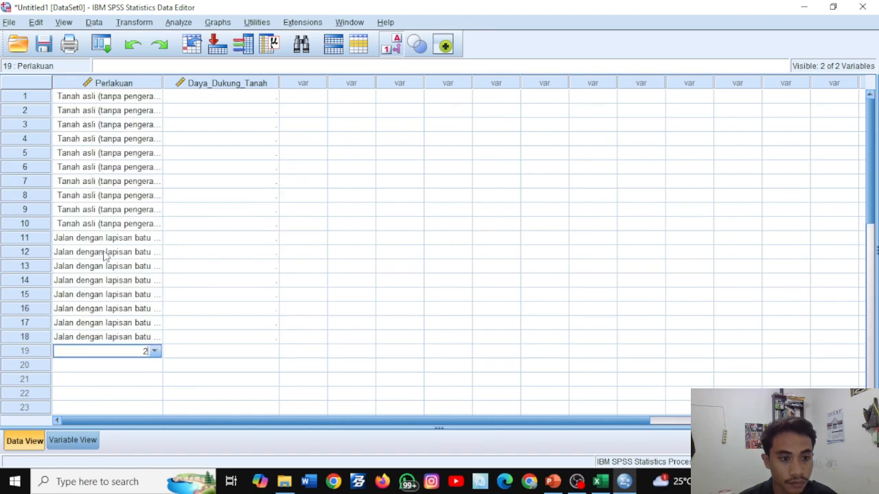
pyautogui.press('Return')
pyautogui.write('2')
pyautogui.press('Return')
pyautogui.write('2')
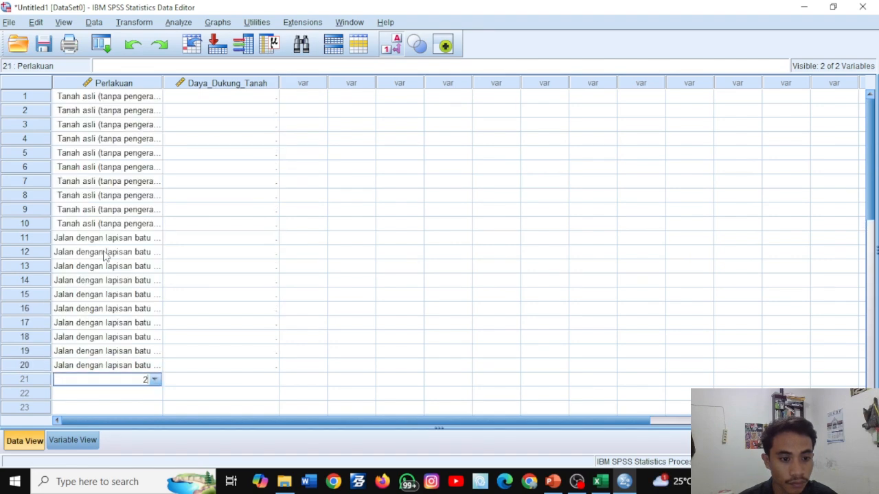
# - Enter treatment code 3 in the Perlakuan column for rows 21 to 30
pyautogui.scroll(-1, 103, 254)
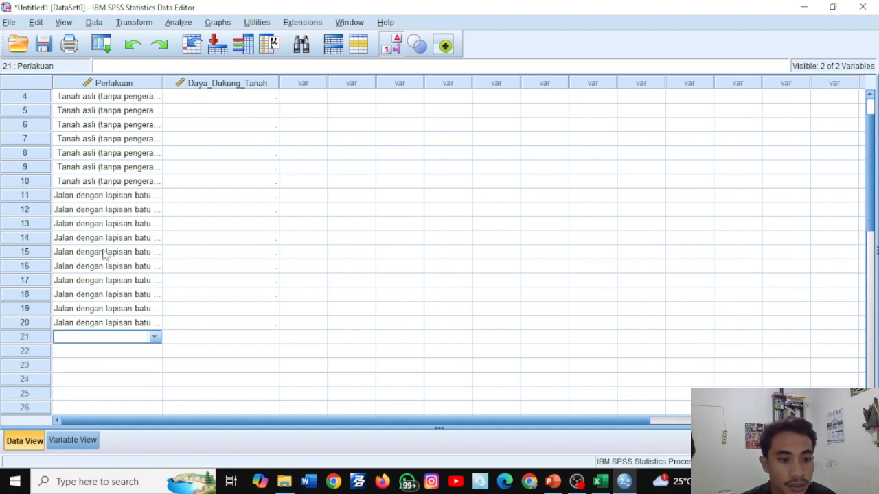
pyautogui.scroll(-1, 122, 290)
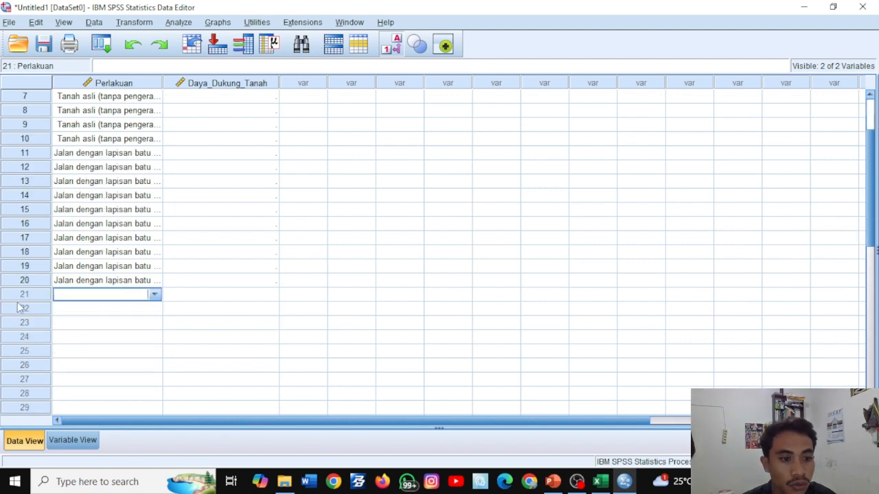
pyautogui.scroll(-1, 75, 293)
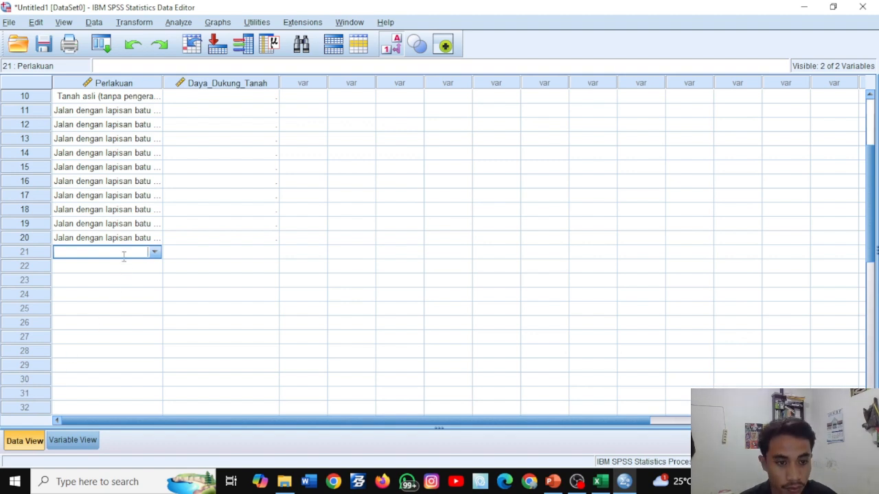
pyautogui.press('Return')
pyautogui.write('3')
pyautogui.press('Return')
pyautogui.write('3')
pyautogui.press('Return')
pyautogui.write('3')
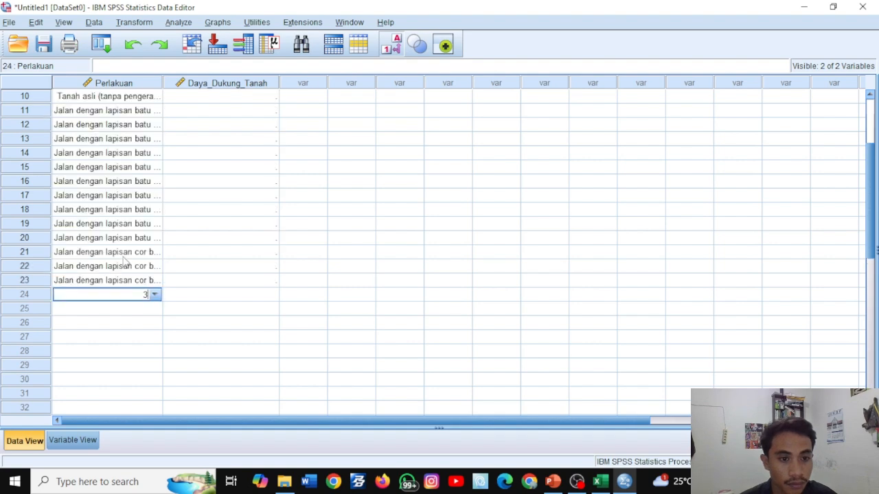
pyautogui.press('Return')
pyautogui.write('3')
pyautogui.press('Return')
pyautogui.write('3')
pyautogui.press('Return')
pyautogui.write('3')
pyautogui.press('Return')
pyautogui.write('3')
pyautogui.press('Return')
pyautogui.write('3')
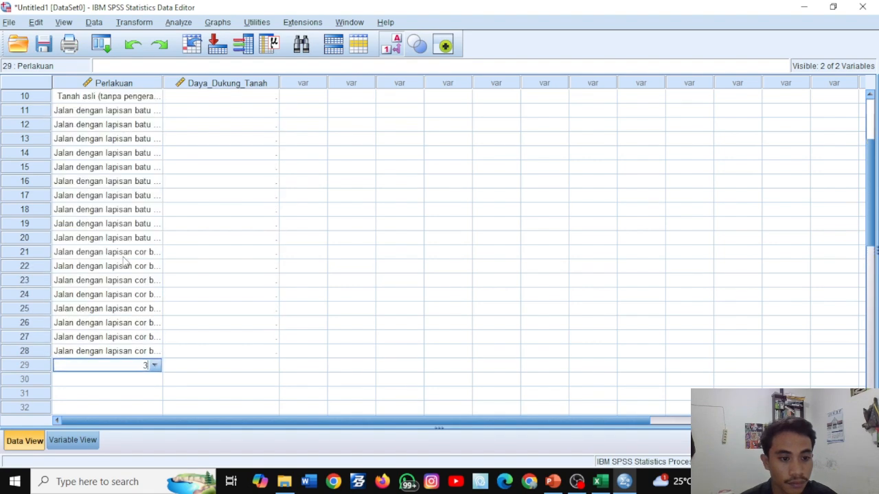
pyautogui.press('Return')
pyautogui.write('3')
pyautogui.press('Return')
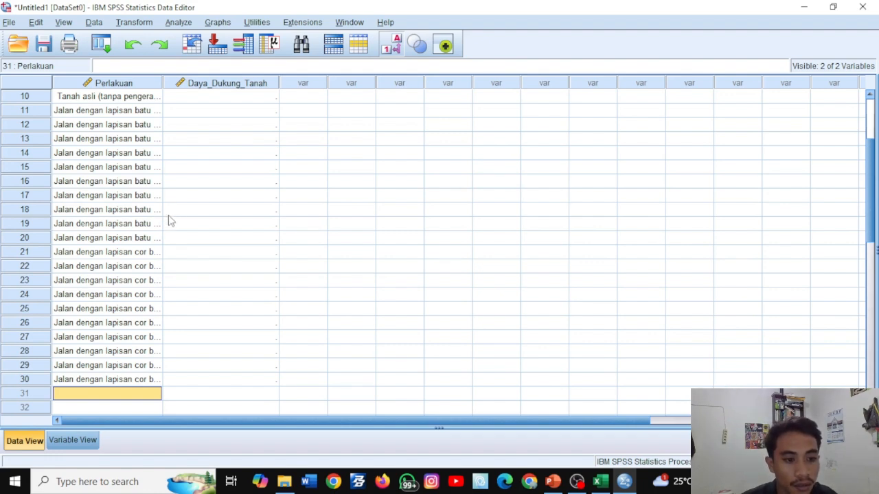
# - Display the numeric codes instead of the value labels in the data grid and check the Perlakuan entries
pyautogui.click(218, 167)
pyautogui.scroll(3, 146, 175)
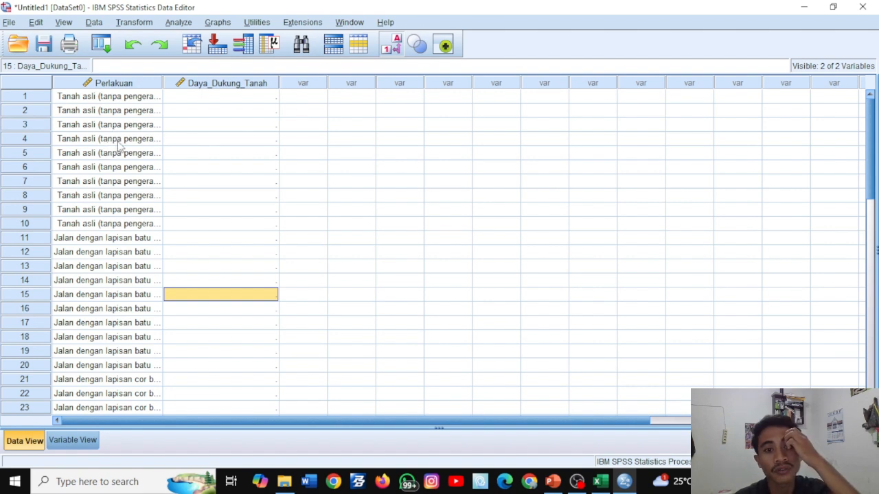
pyautogui.click(397, 43)
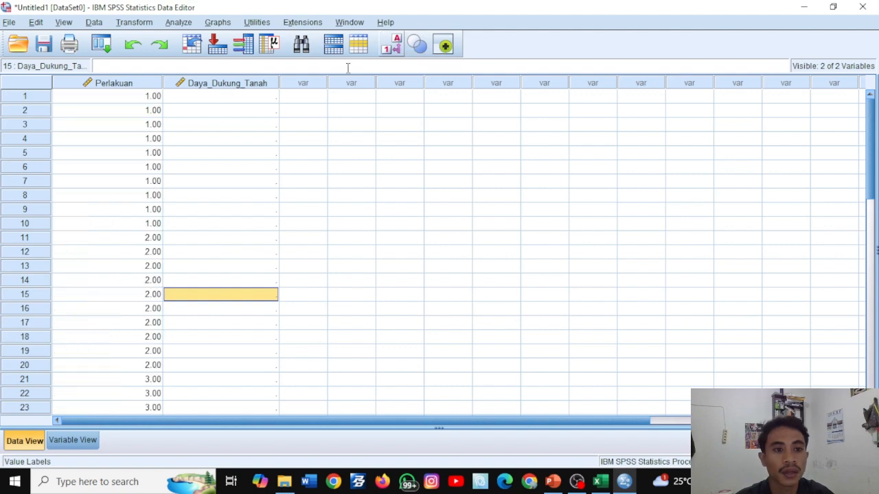
pyautogui.scroll(-3, 152, 124)
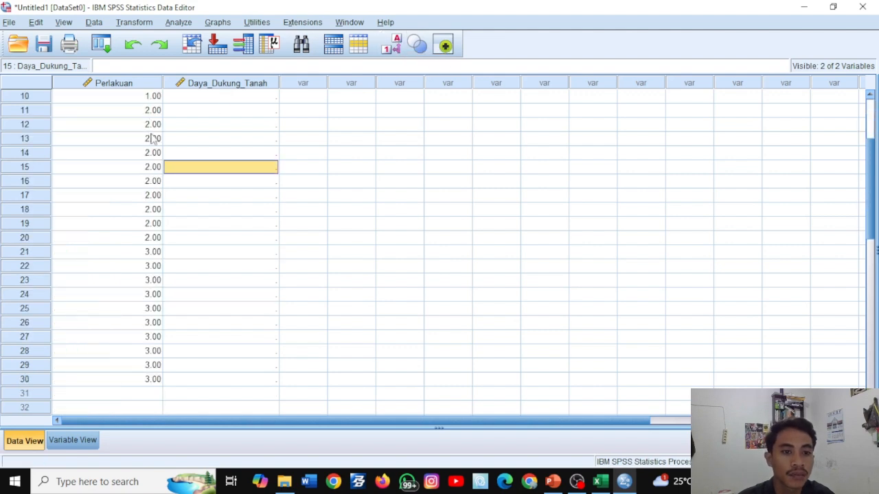
pyautogui.scroll(1, 154, 138)
pyautogui.scroll(-3, 158, 155)
pyautogui.scroll(5, 158, 156)
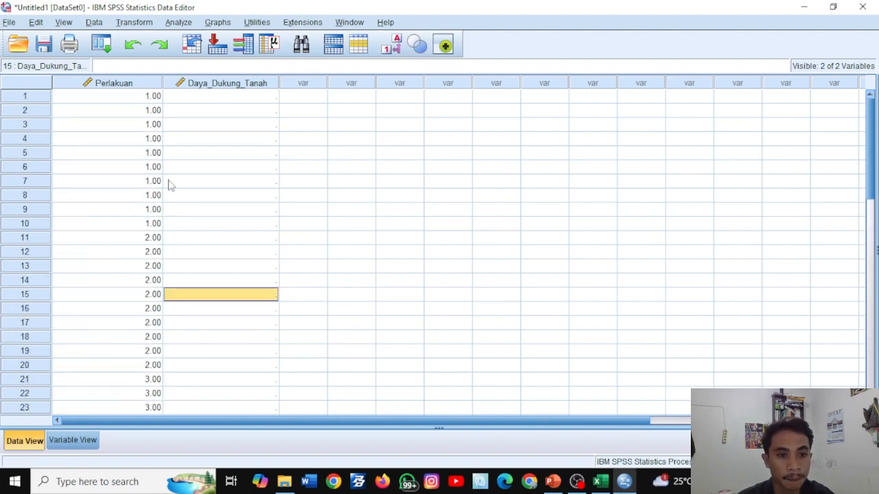
# - Copy the "Tanah asli (tanpa pengerasan)" values C15:C24 from Excel into Daya_Dukung_Tanah rows 1 to 10 in SPSS
pyautogui.click(208, 100)
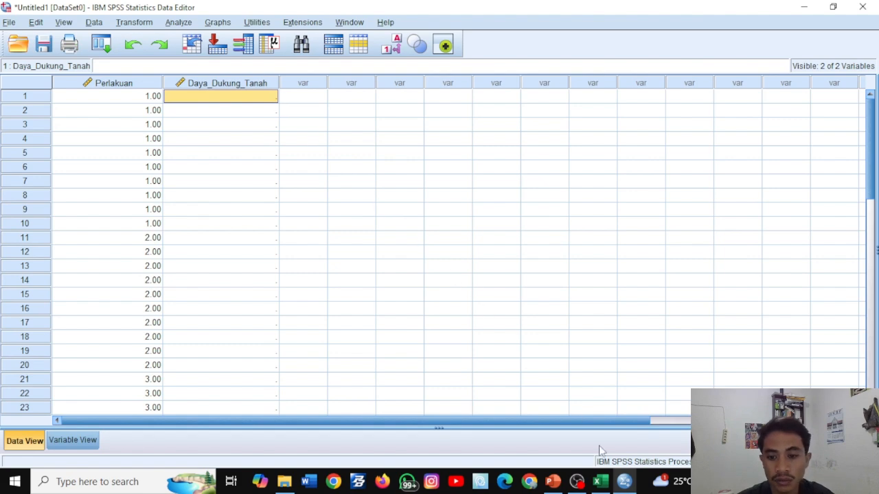
pyautogui.click(600, 482)
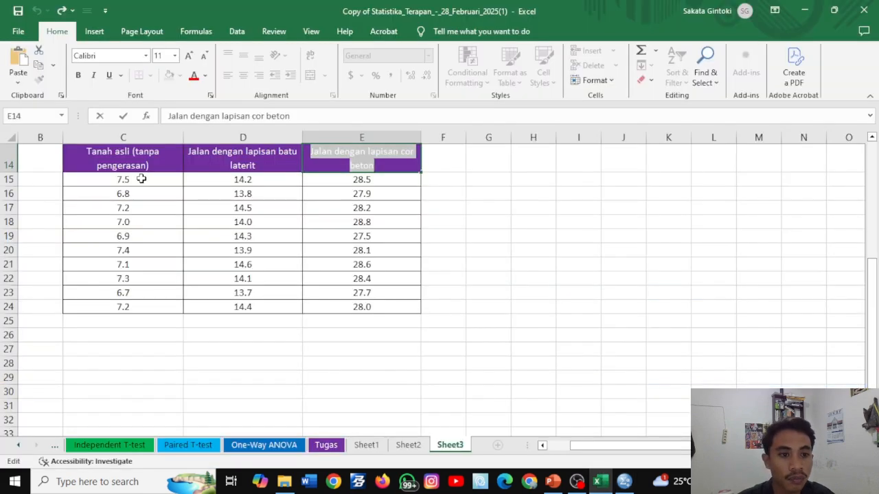
pyautogui.moveTo(141, 178); pyautogui.dragTo(148, 304)
pyautogui.hotkey('ctrl', 'c')
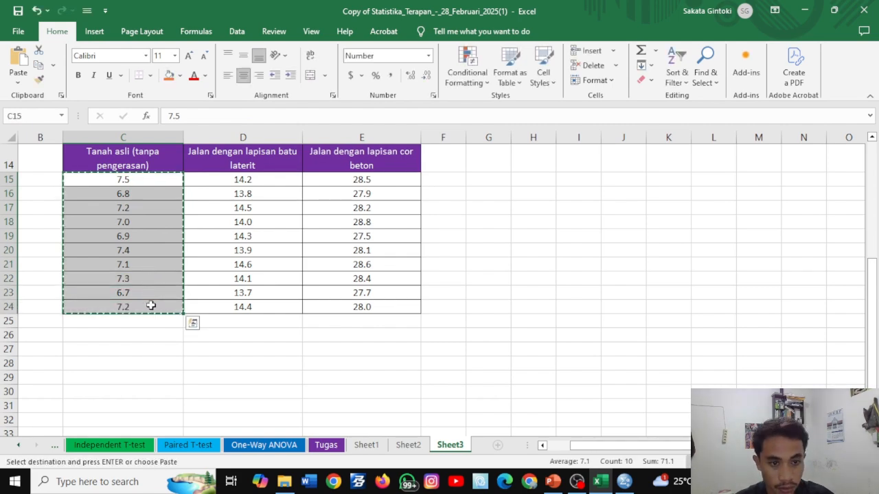
pyautogui.click(624, 482)
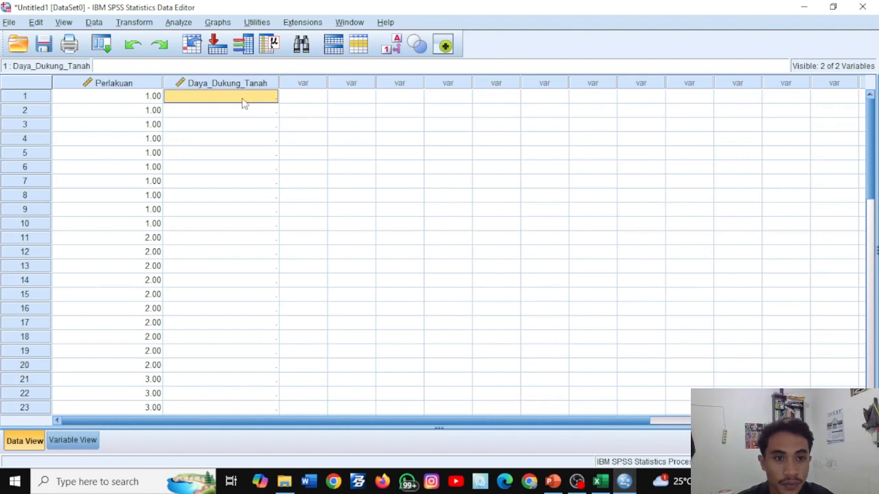
pyautogui.moveTo(241, 101); pyautogui.dragTo(242, 225)
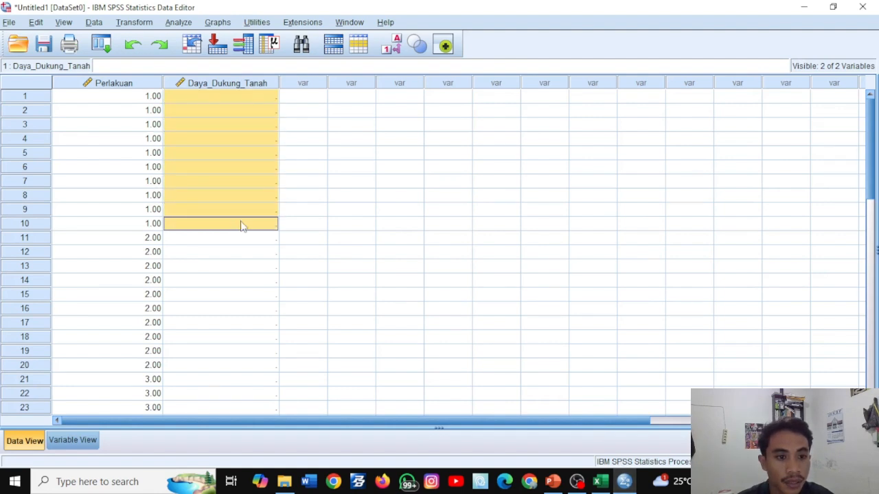
pyautogui.hotkey('ctrl', 'v')
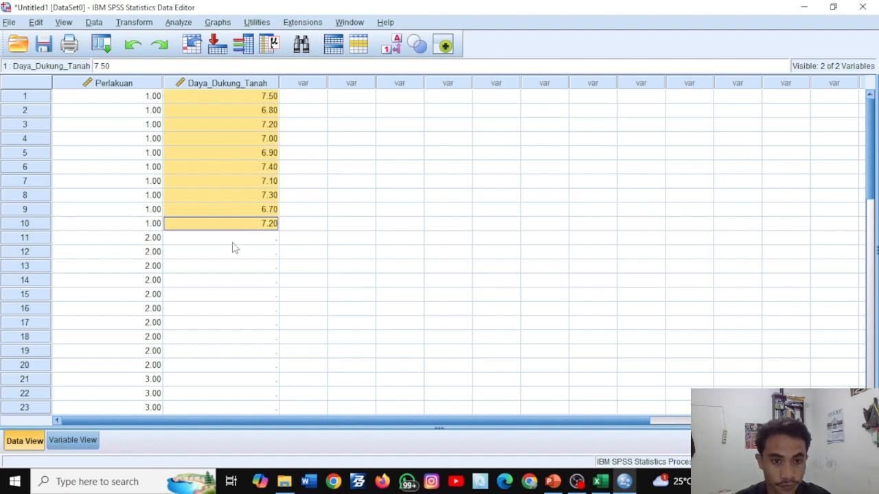
# - Copy the "Jalan dengan lapisan batu laterit" values D15:D24 from Excel into Daya_Dukung_Tanah rows 11 to 20 in SPSS
pyautogui.click(230, 241)
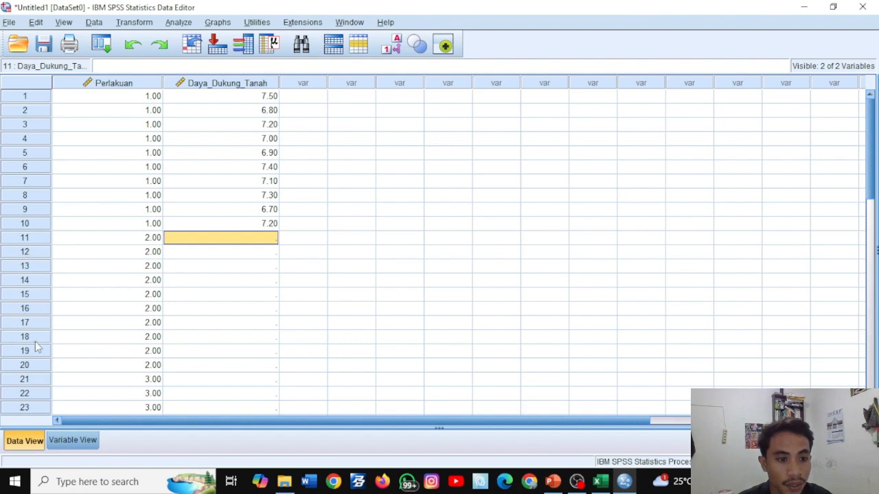
pyautogui.click(600, 481)
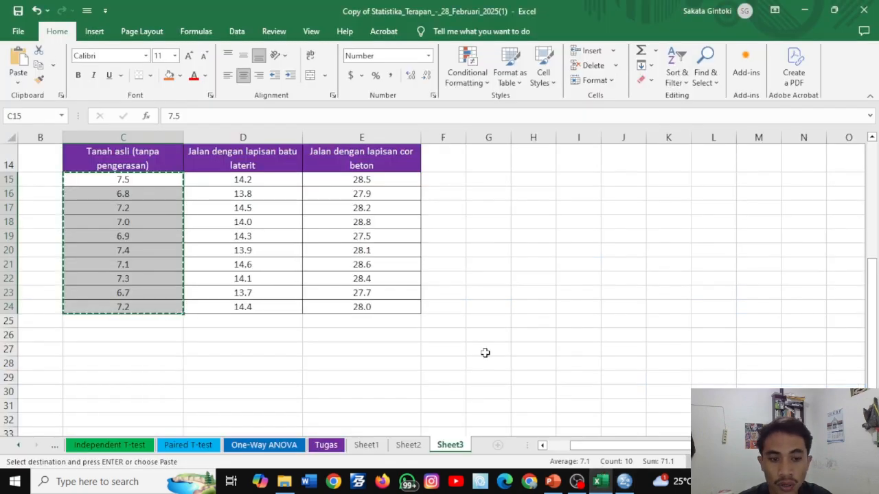
pyautogui.doubleClick(266, 221)
pyautogui.click(303, 352)
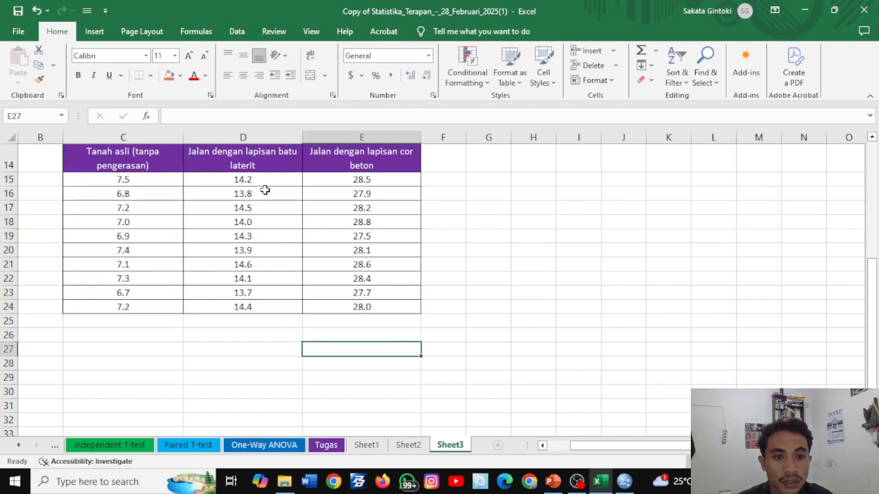
pyautogui.moveTo(261, 179); pyautogui.dragTo(268, 304)
pyautogui.hotkey('ctrl', 'c')
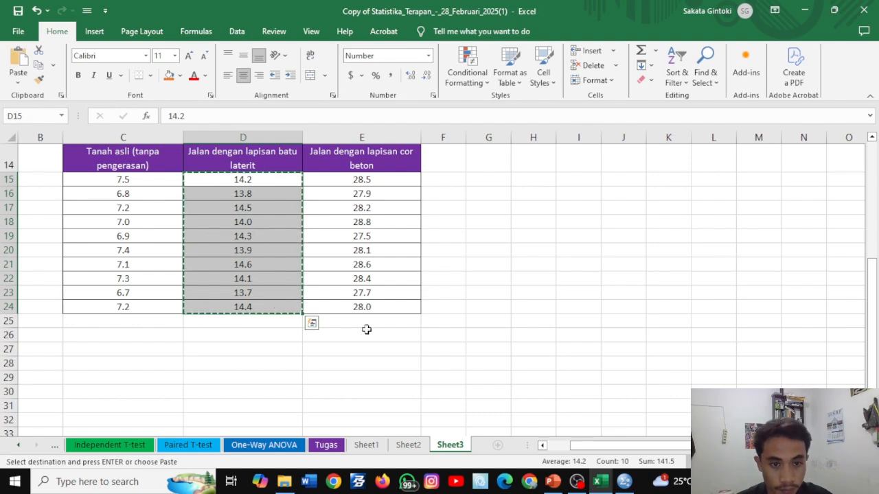
pyautogui.click(625, 482)
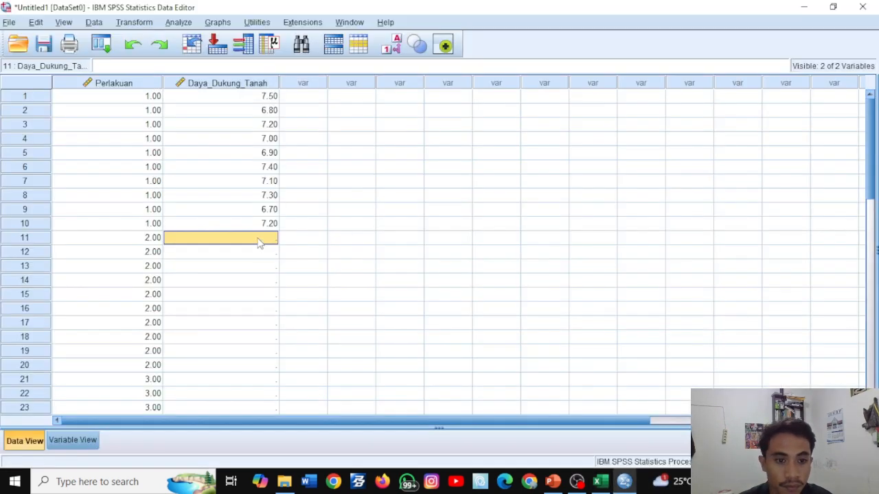
pyautogui.moveTo(259, 239); pyautogui.dragTo(251, 366)
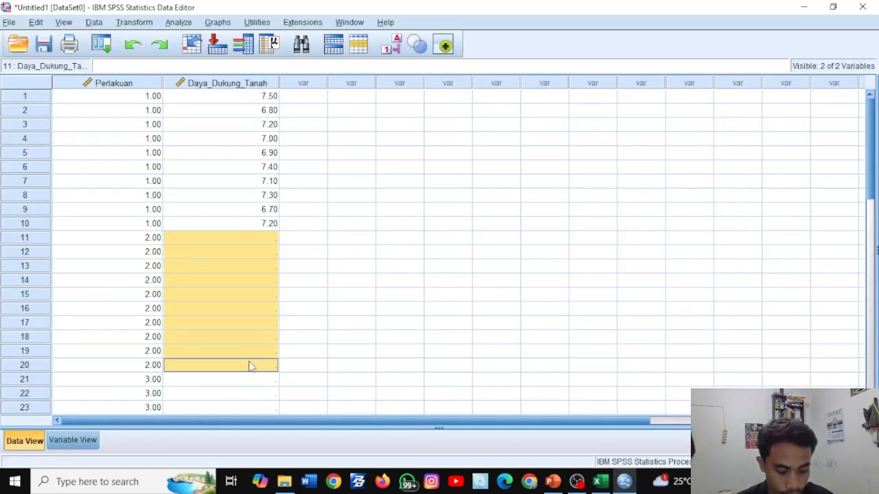
pyautogui.hotkey('ctrl', 'v')
pyautogui.click(367, 295)
# - Copy the "Jalan dengan lapisan cor beton" values E15:E24 from Excel into Daya_Dukung_Tanah rows 21 to 30 in SPSS
pyautogui.scroll(-1, 343, 236)
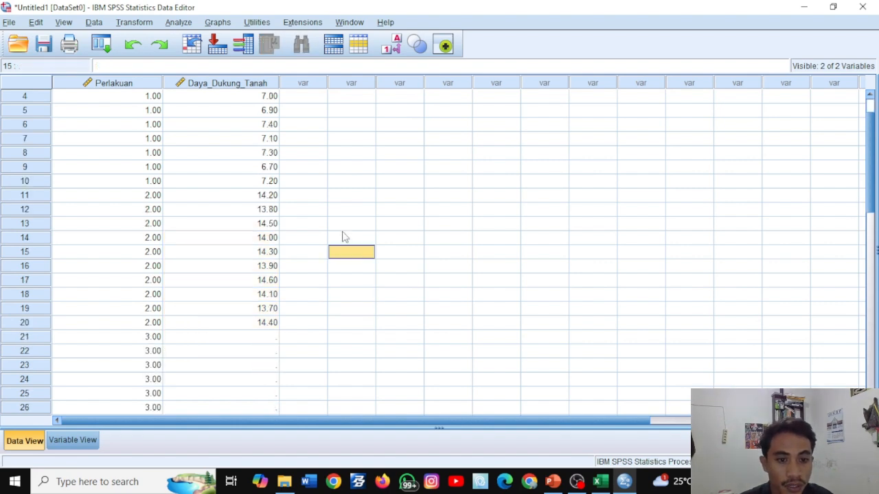
pyautogui.scroll(-1, 345, 237)
pyautogui.scroll(-1, 345, 237)
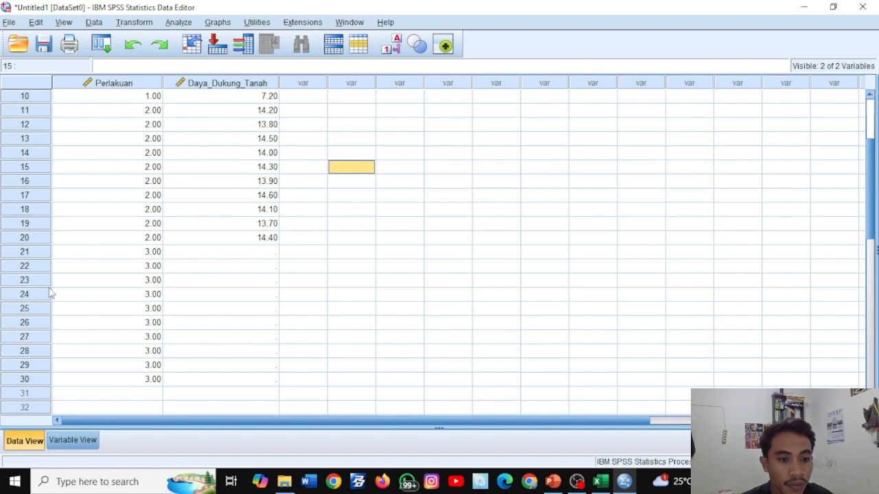
pyautogui.click(600, 481)
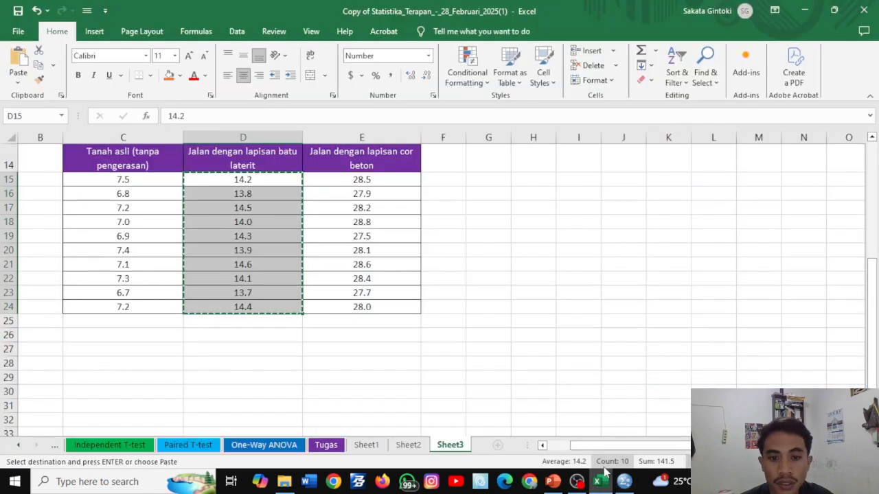
pyautogui.click(480, 280)
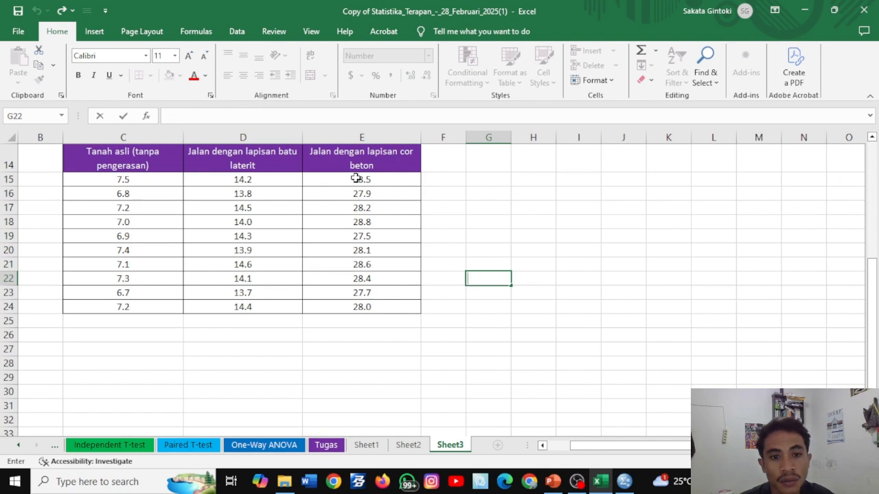
pyautogui.moveTo(349, 179); pyautogui.dragTo(369, 310)
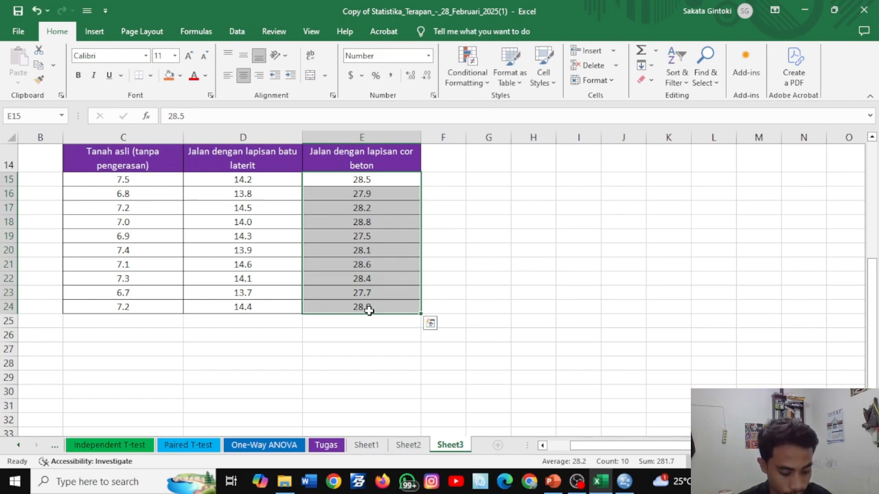
pyautogui.hotkey('ctrl', 'c')
pyautogui.click(623, 481)
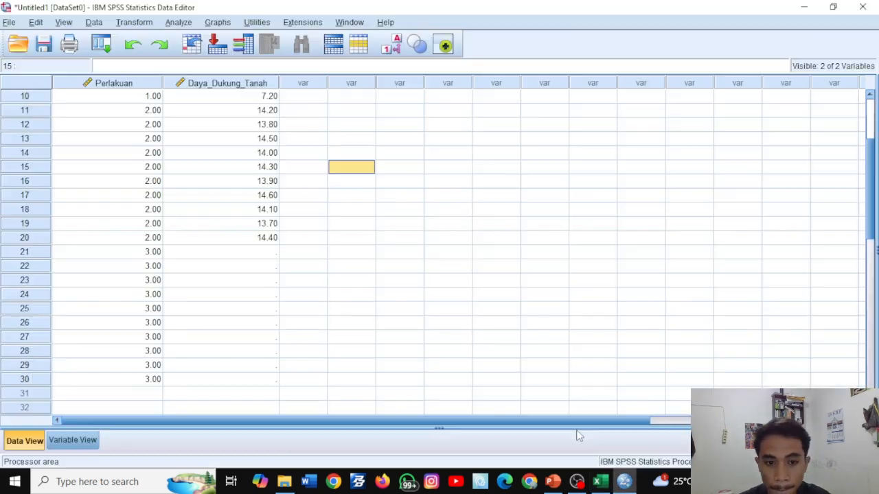
pyautogui.moveTo(265, 252); pyautogui.dragTo(264, 382)
pyautogui.hotkey('ctrl', 'v')
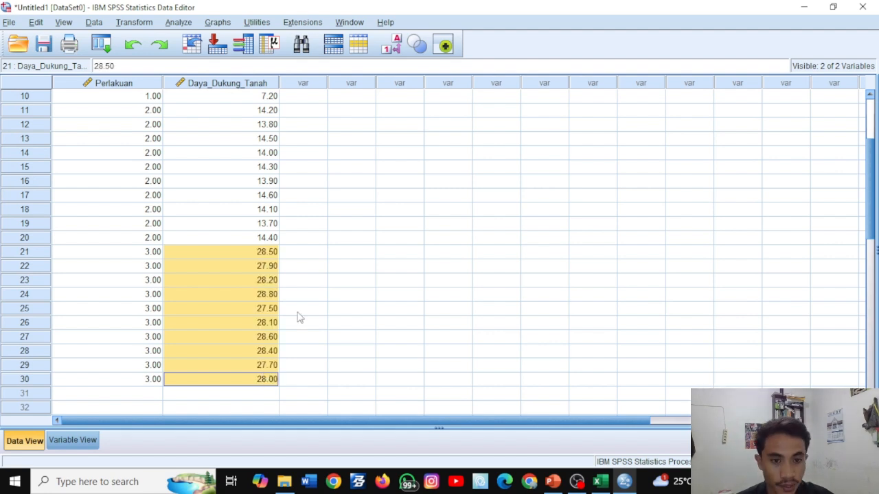
pyautogui.click(361, 239)
# - Check the entered data and run a One-Way ANOVA with Perlakuan as the factor and Daya_Dukung_Tanah as the dependent variable
pyautogui.scroll(2, 345, 263)
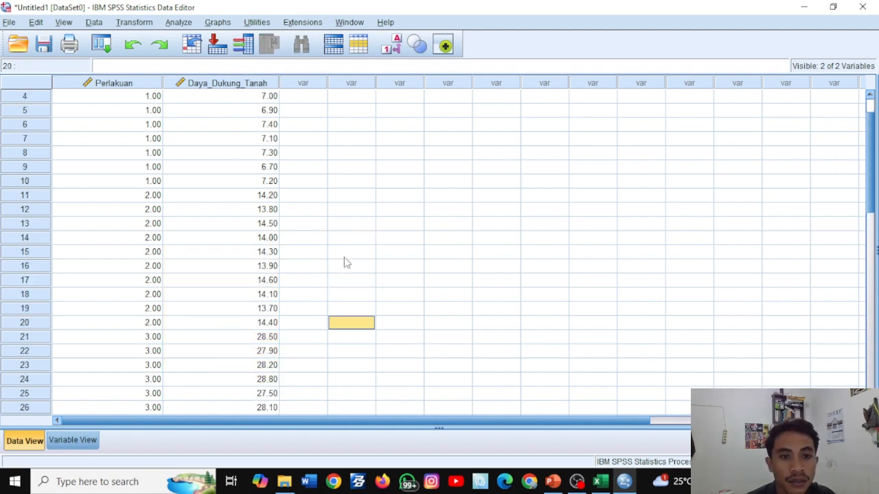
pyautogui.scroll(1, 316, 212)
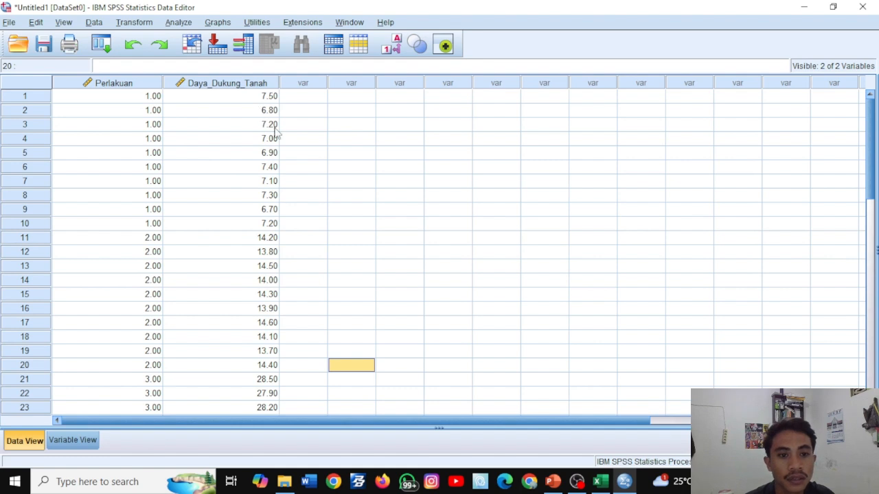
pyautogui.scroll(-4, 275, 132)
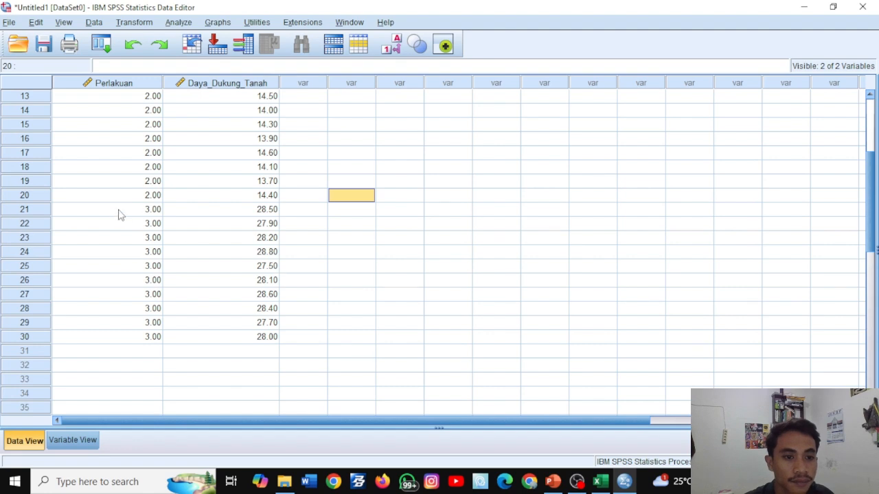
pyautogui.scroll(3, 310, 223)
pyautogui.scroll(1, 310, 224)
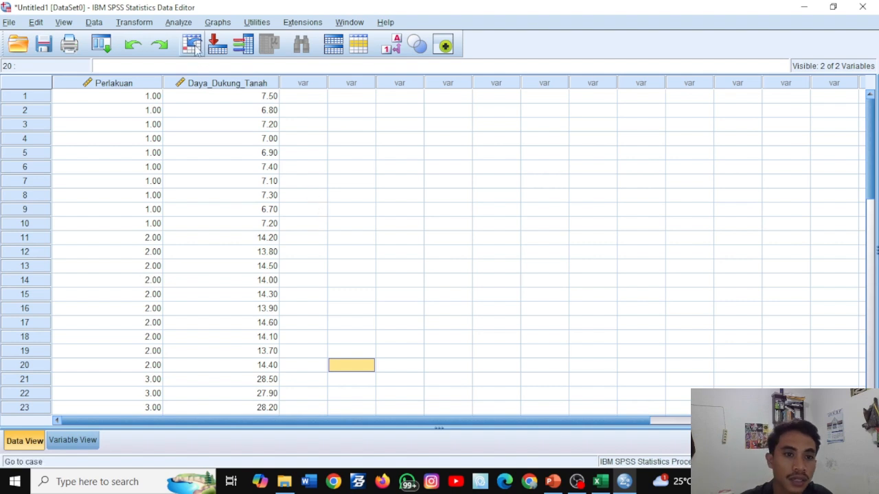
pyautogui.click(175, 23)
pyautogui.moveTo(213, 99)
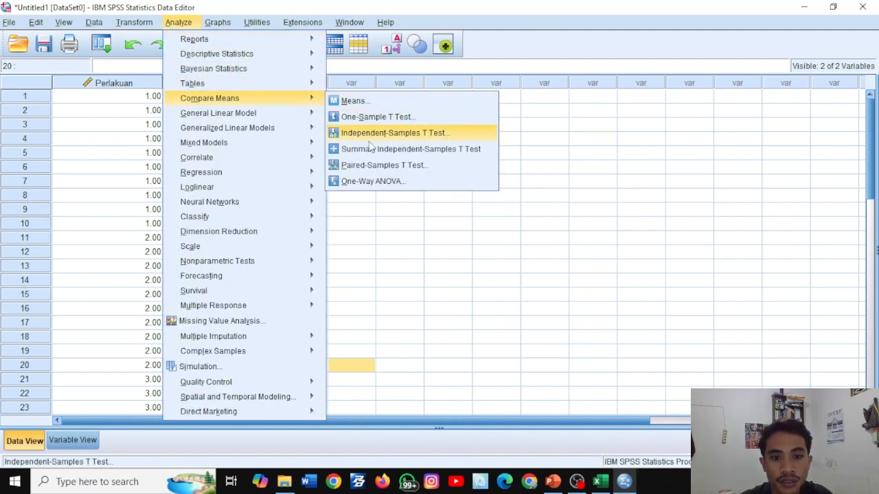
pyautogui.click(373, 182)
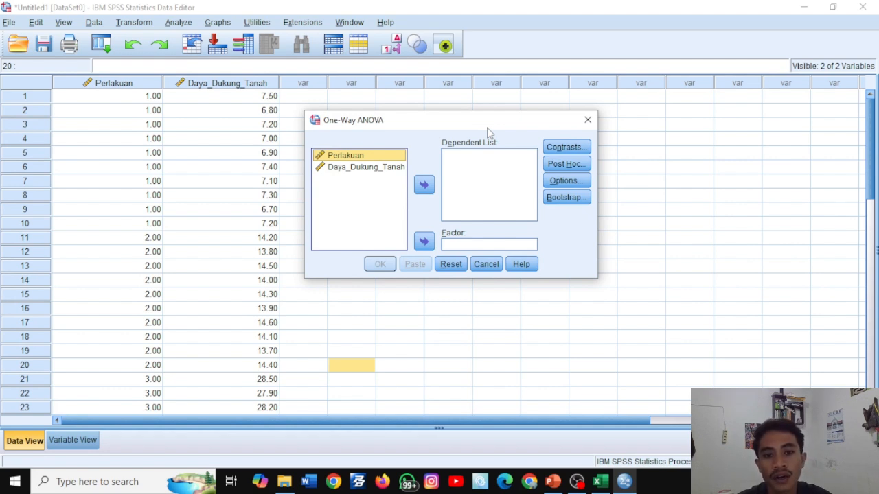
pyautogui.click(426, 242)
pyautogui.click(365, 165)
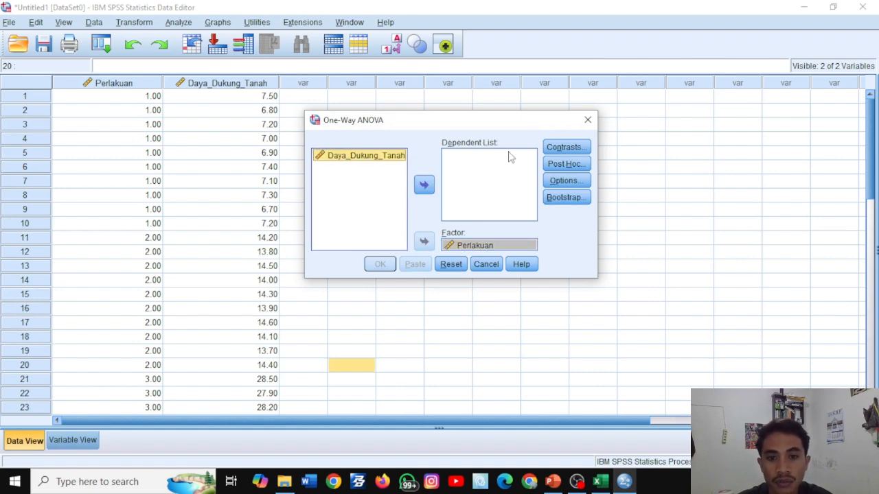
pyautogui.click(431, 184)
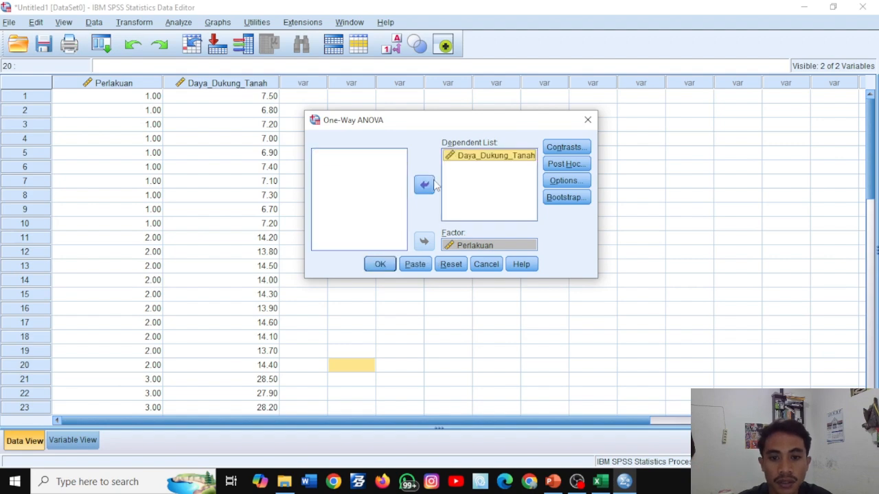
pyautogui.click(390, 263)
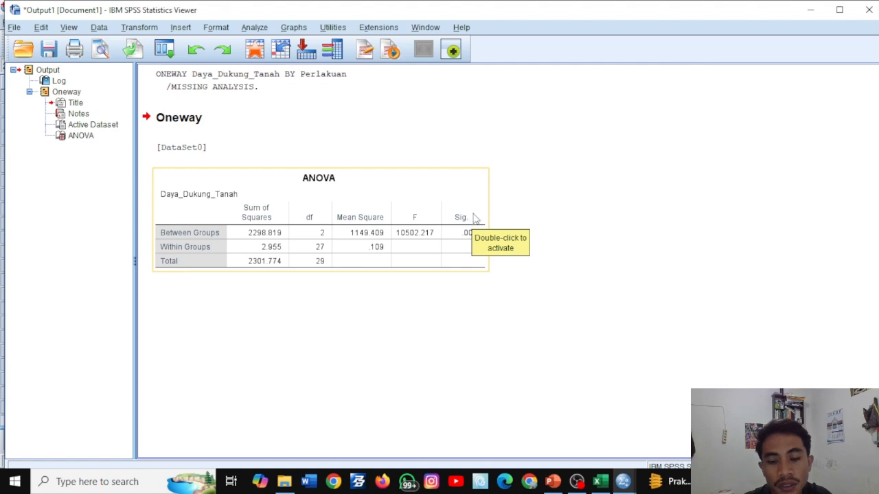
# - Copy the ANOVA table from the SPSS output into Excel's Sheet3 at cell C28, below the data table
pyautogui.click(534, 202)
pyautogui.click(395, 213)
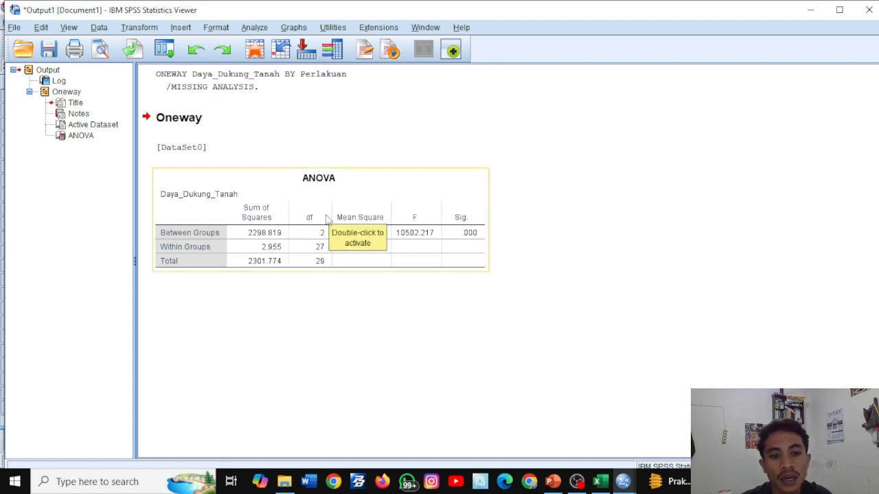
pyautogui.click(366, 200)
pyautogui.rightClick(367, 200)
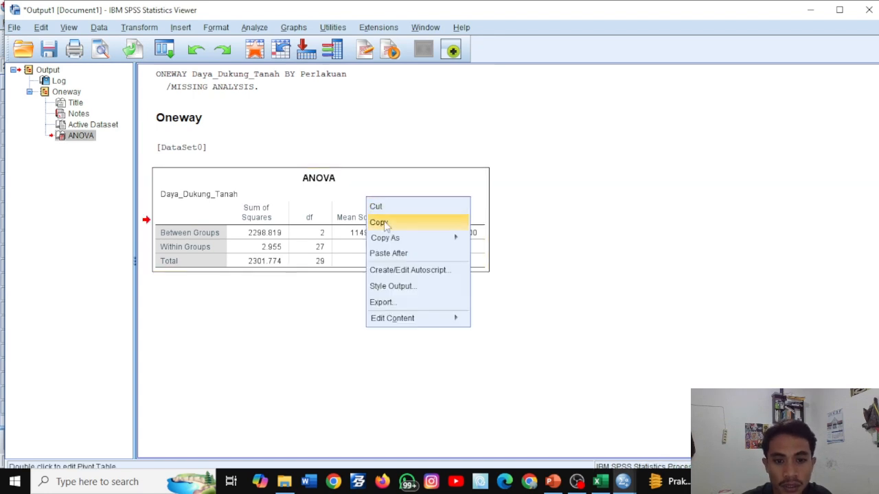
pyautogui.click(378, 222)
pyautogui.click(813, 12)
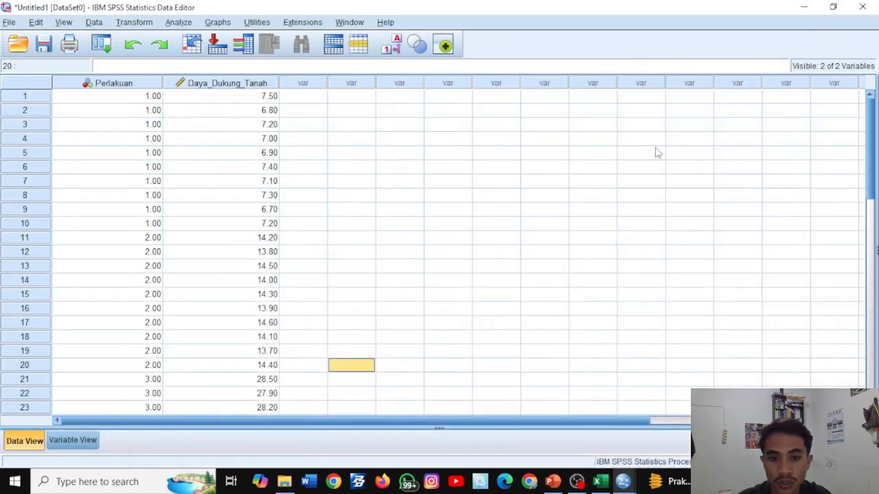
pyautogui.click(600, 482)
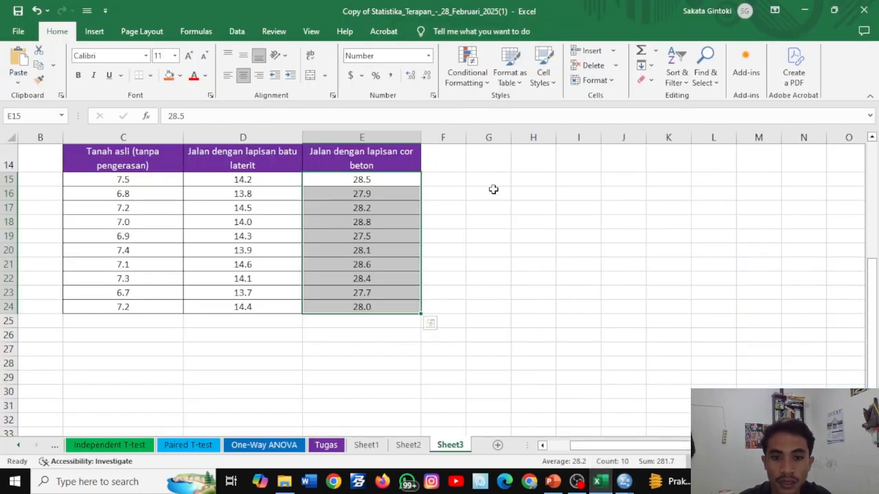
pyautogui.scroll(-1, 381, 252)
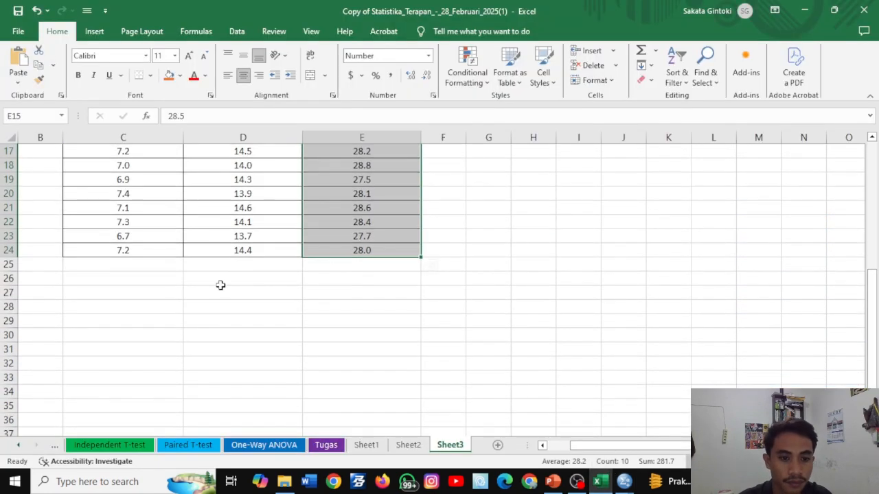
pyautogui.click(95, 309)
pyautogui.hotkey('ctrl', 'v')
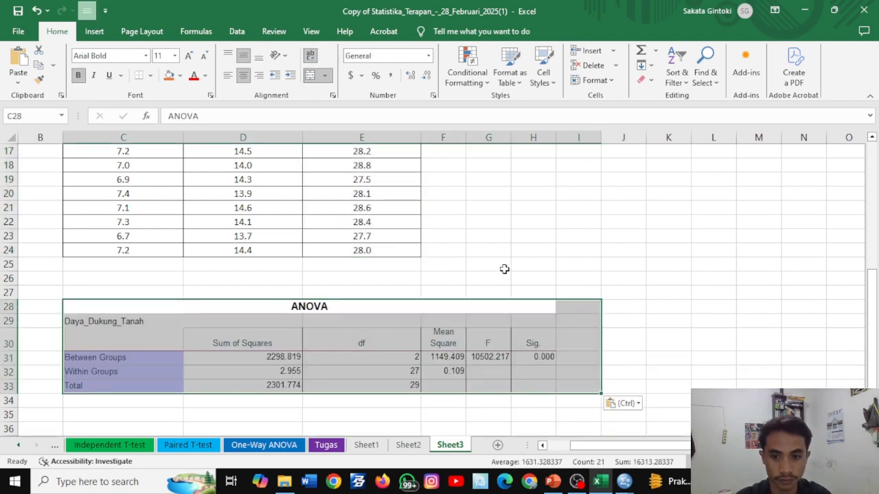
pyautogui.click(604, 267)
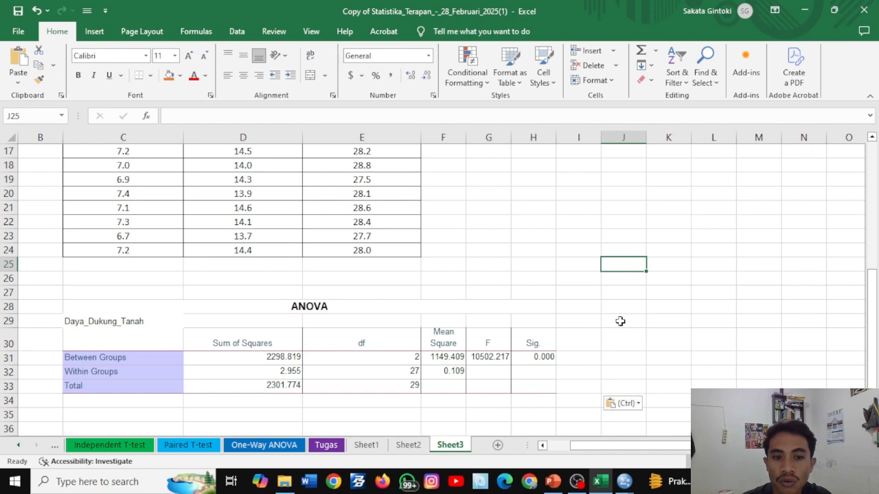
# - Switch to the SPSS data editor and rerun the One-Way ANOVA with the Duncan post hoc test
pyautogui.scroll(5, 620, 321)
pyautogui.scroll(-4, 620, 321)
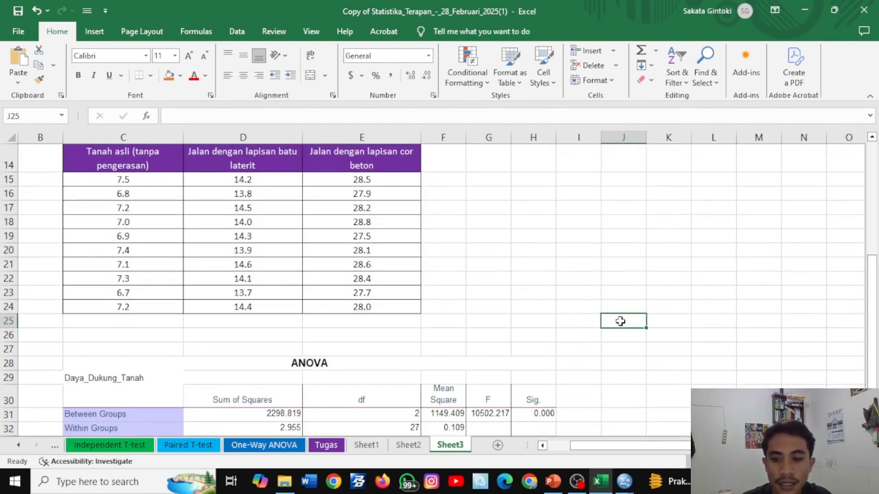
pyautogui.scroll(-1, 541, 327)
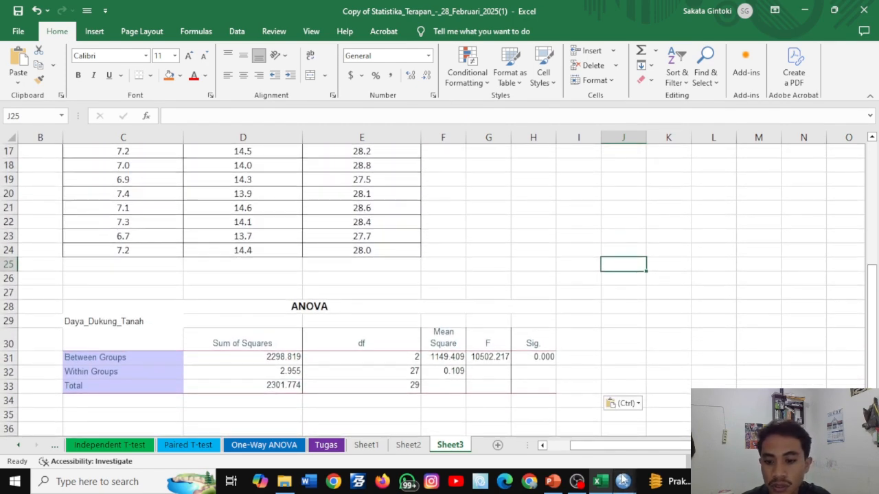
pyautogui.moveTo(622, 481)
pyautogui.click(596, 432)
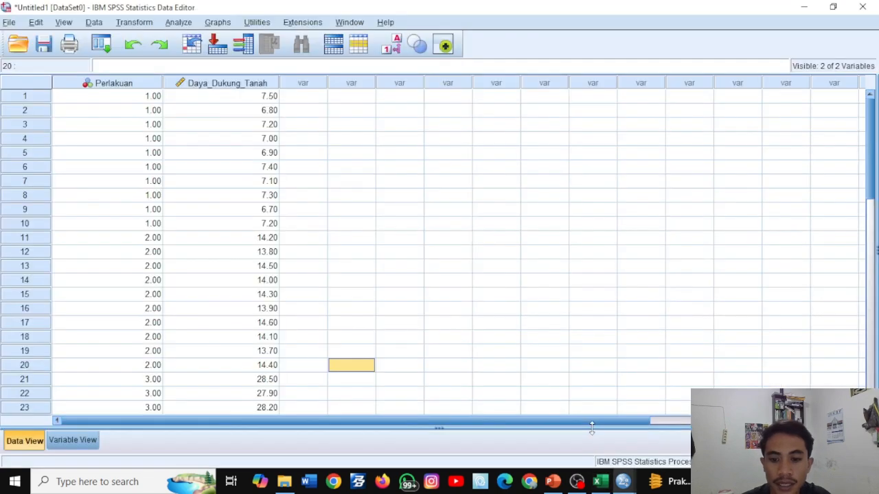
pyautogui.click(105, 45)
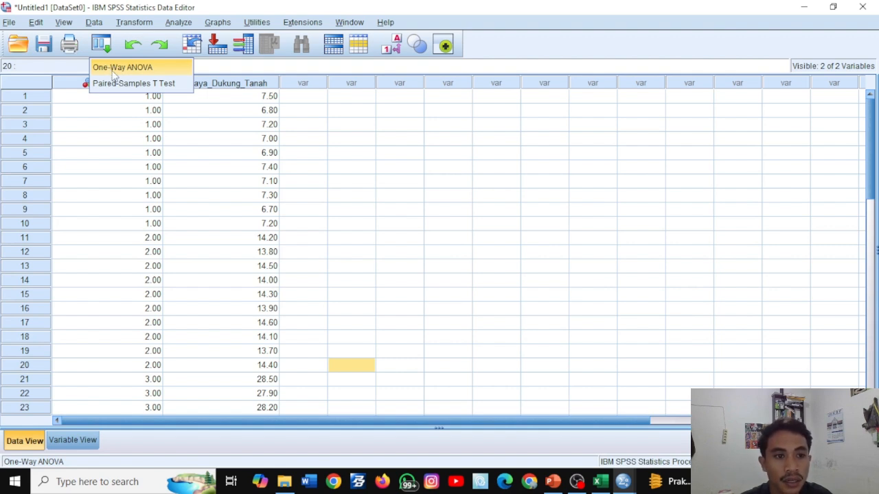
pyautogui.click(114, 72)
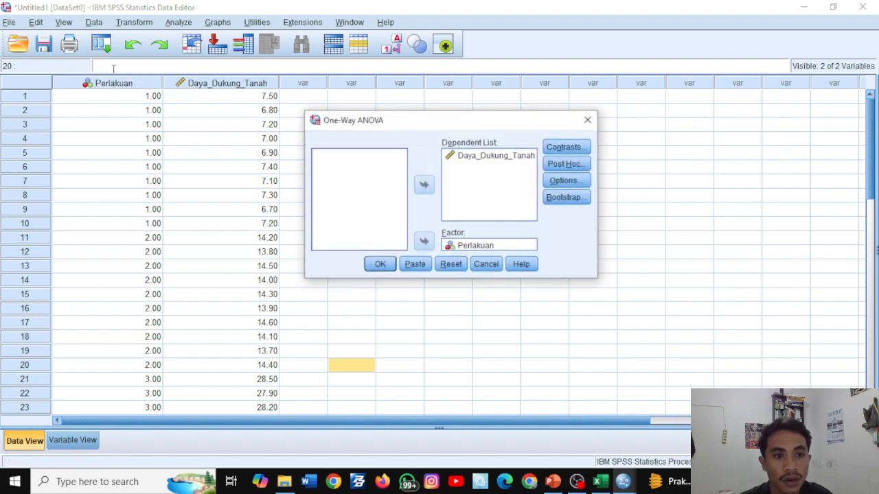
pyautogui.click(552, 168)
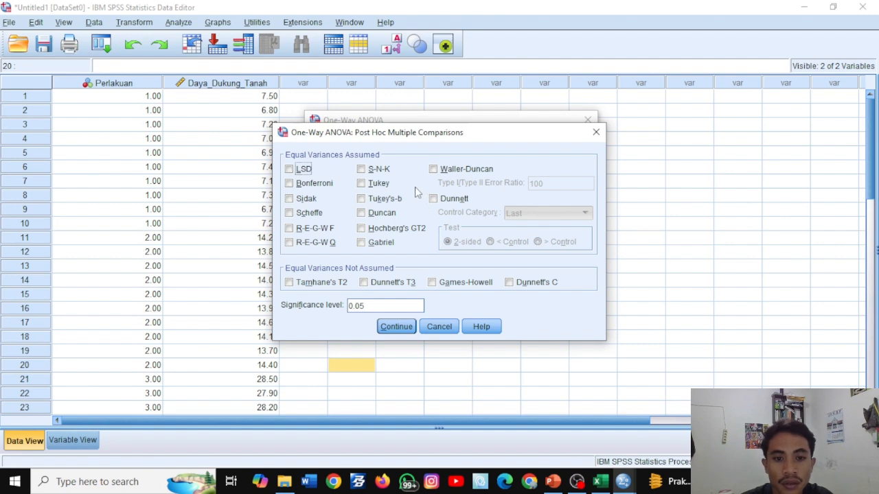
pyautogui.click(362, 213)
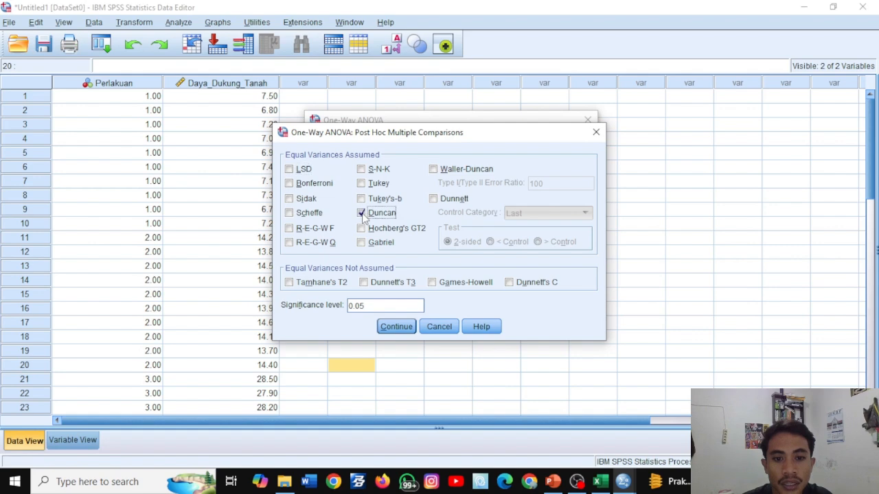
pyautogui.click(406, 329)
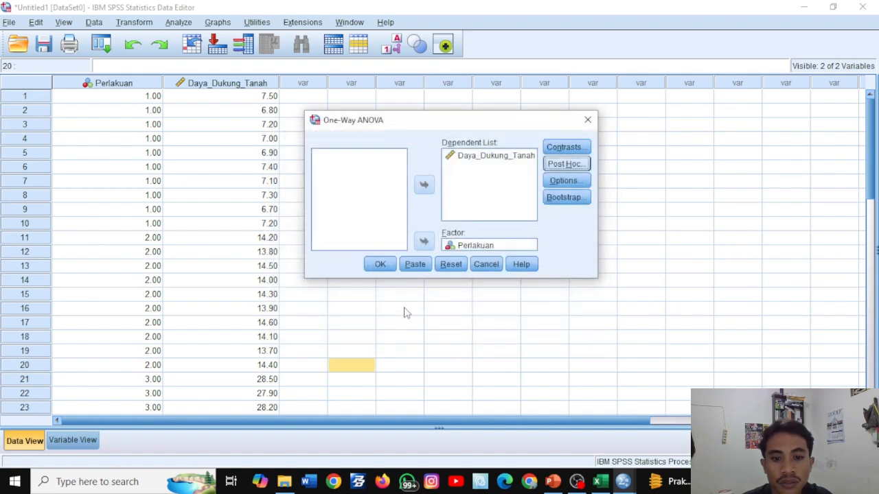
pyautogui.click(389, 271)
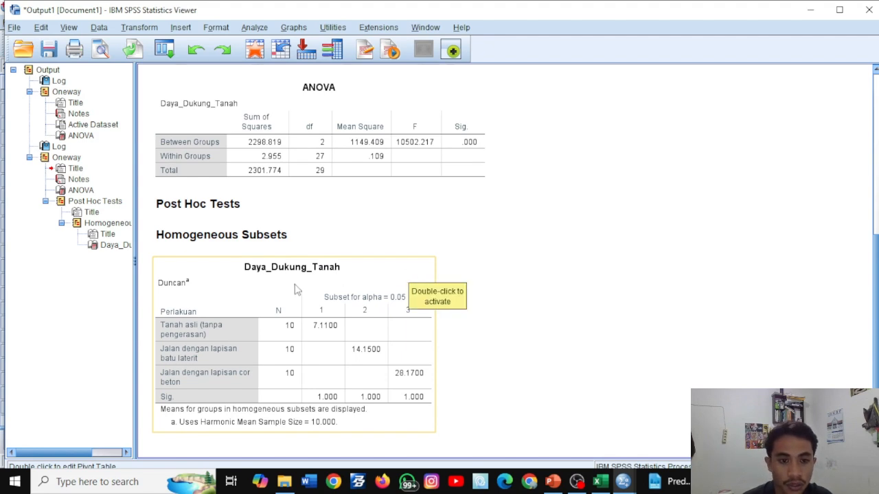
# - Copy the Duncan homogeneous subsets table from the SPSS output into Excel's Sheet3 at cell C35, below the ANOVA table
pyautogui.click(483, 267)
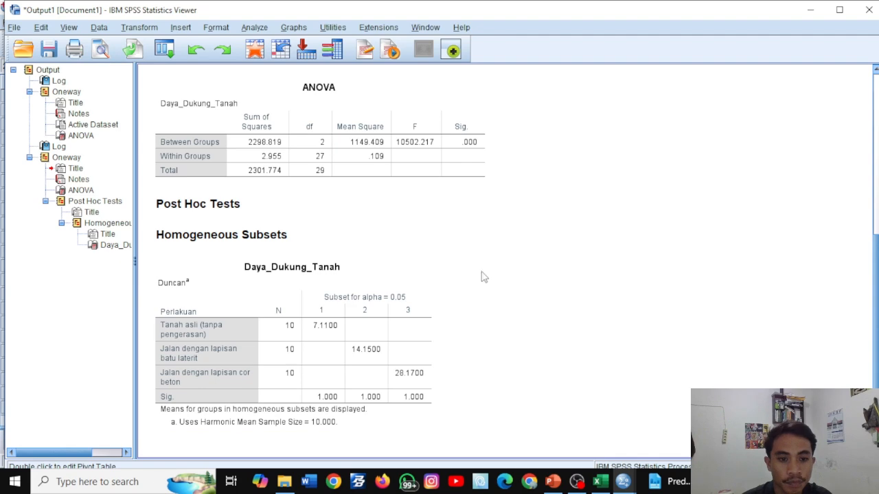
pyautogui.click(406, 303)
pyautogui.click(406, 278)
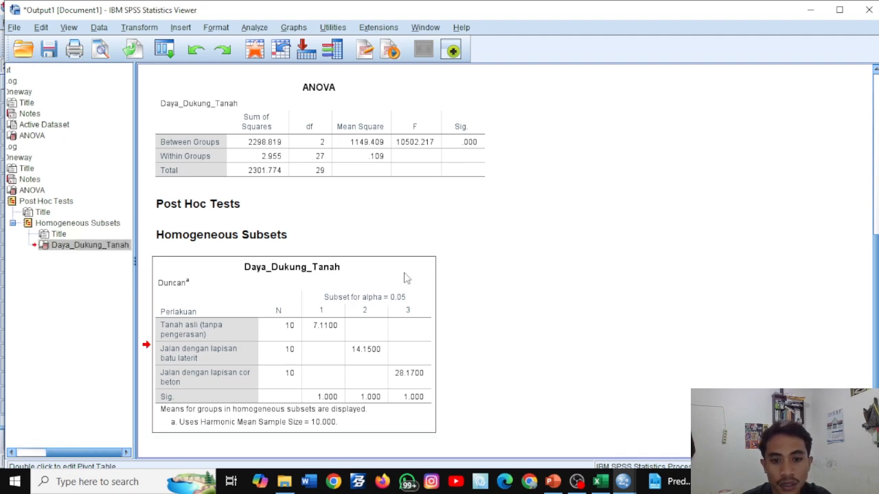
pyautogui.rightClick(405, 277)
pyautogui.click(418, 298)
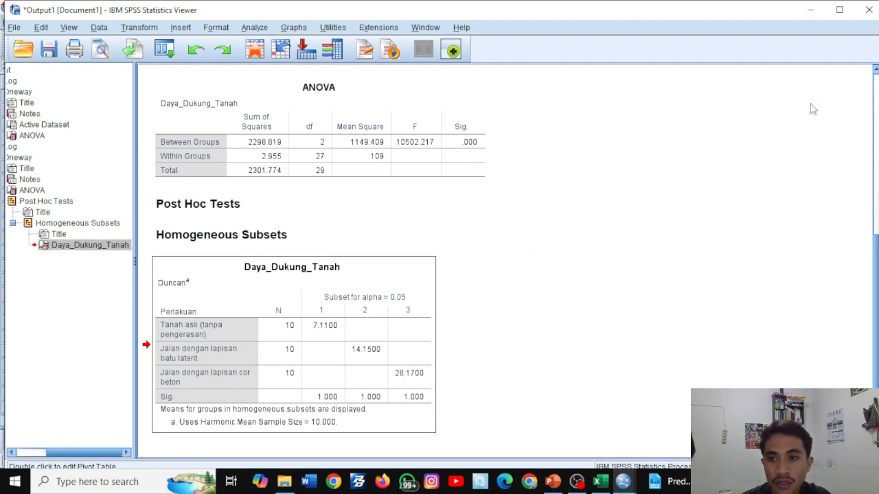
pyautogui.click(811, 10)
pyautogui.click(810, 10)
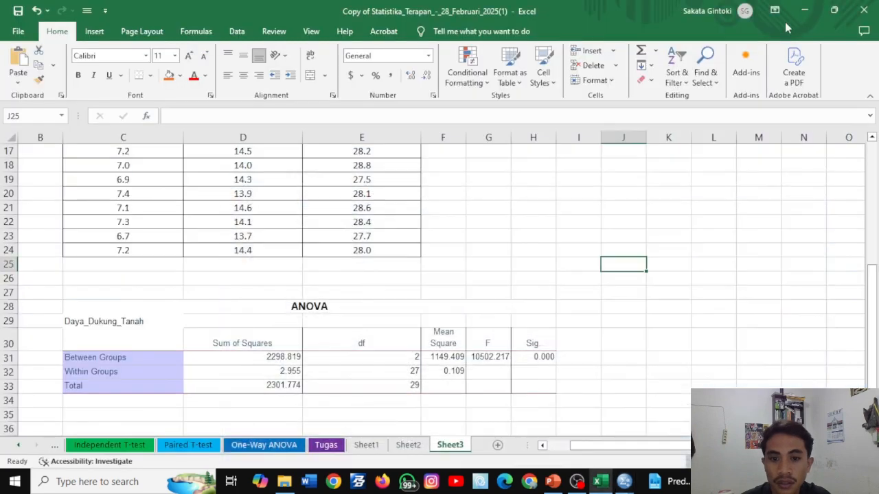
pyautogui.scroll(-1, 552, 277)
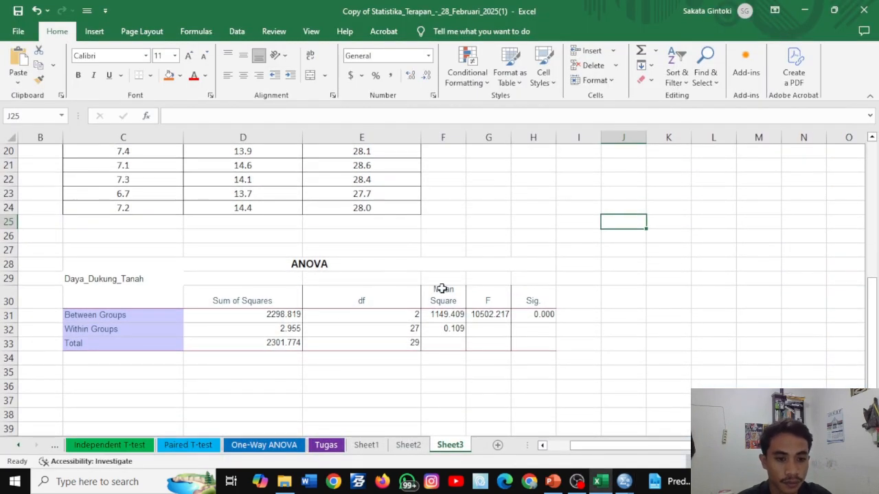
pyautogui.click(87, 375)
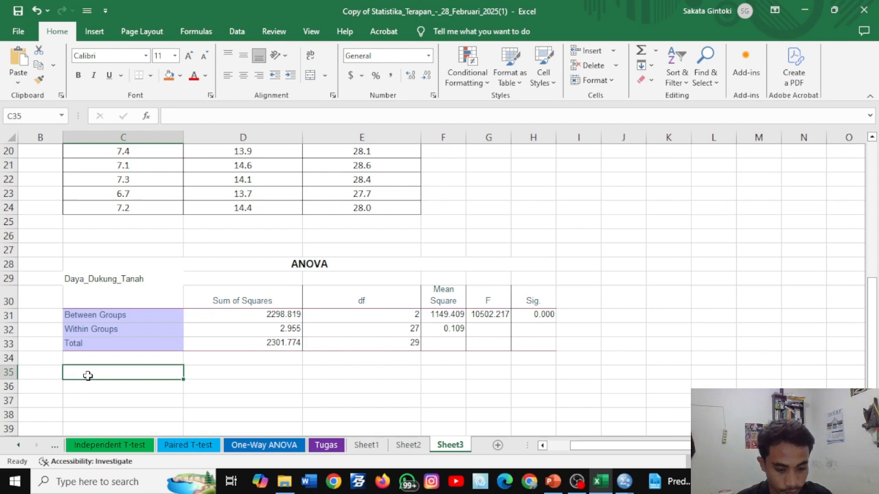
pyautogui.hotkey('ctrl', 'v')
pyautogui.click(669, 331)
# - Examine the pasted ANOVA and Duncan tables, comparing the significance value and the subset means of the three road treatments
pyautogui.scroll(-2, 628, 324)
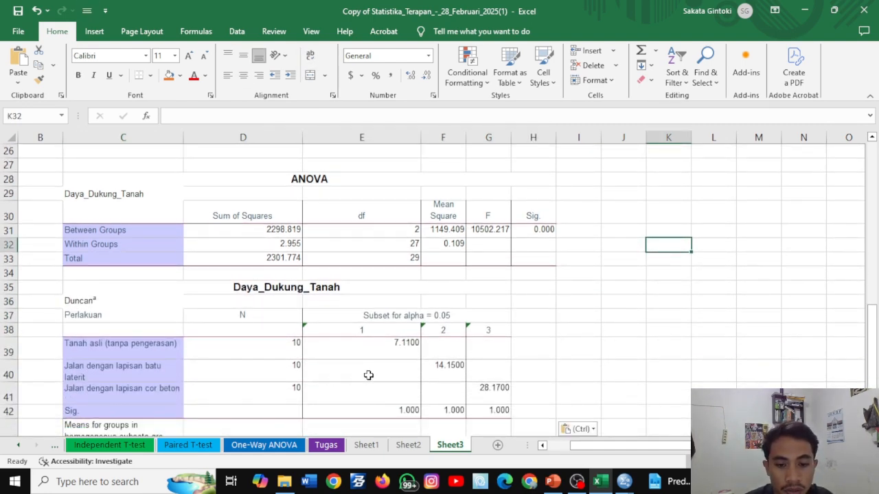
pyautogui.scroll(1, 405, 364)
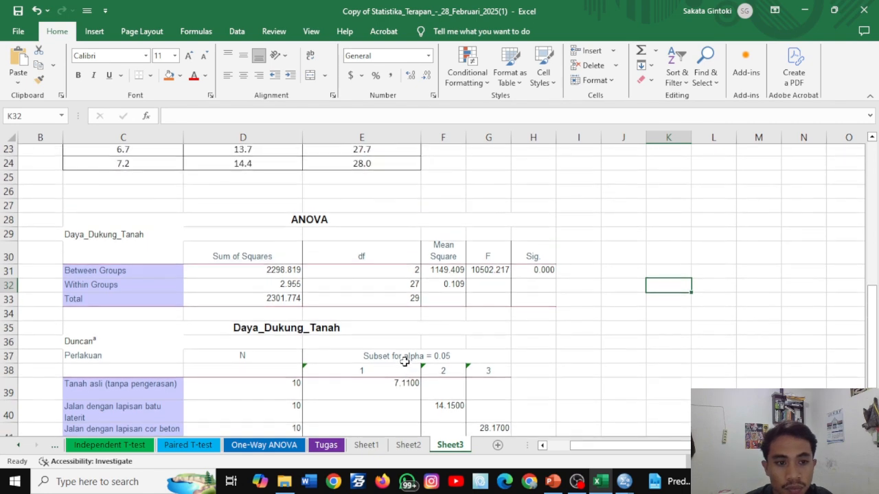
pyautogui.scroll(-2, 429, 383)
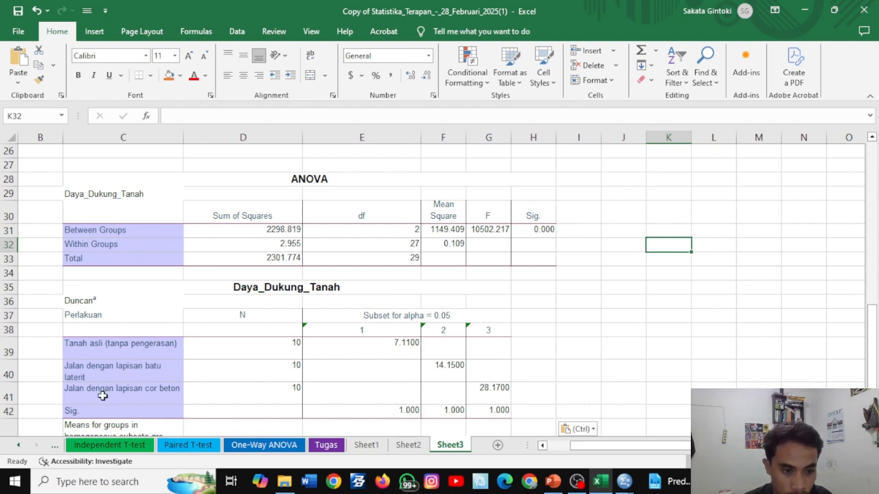
pyautogui.scroll(-1, 210, 383)
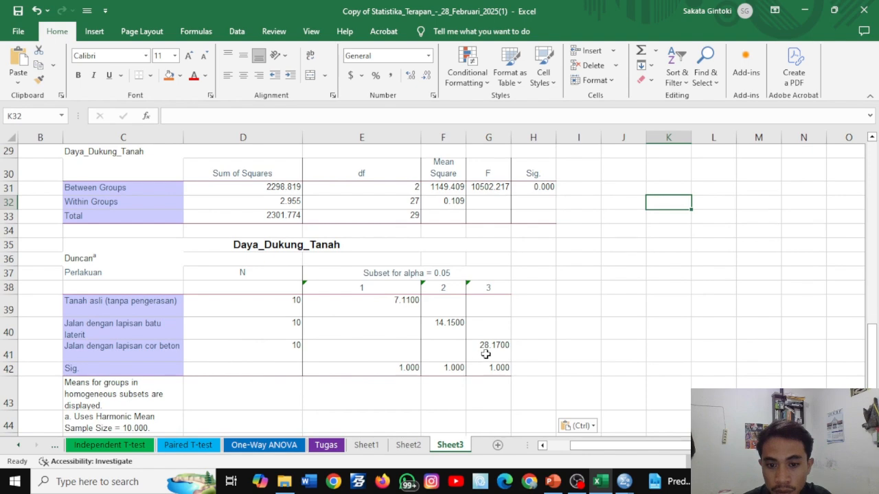
pyautogui.scroll(2, 508, 353)
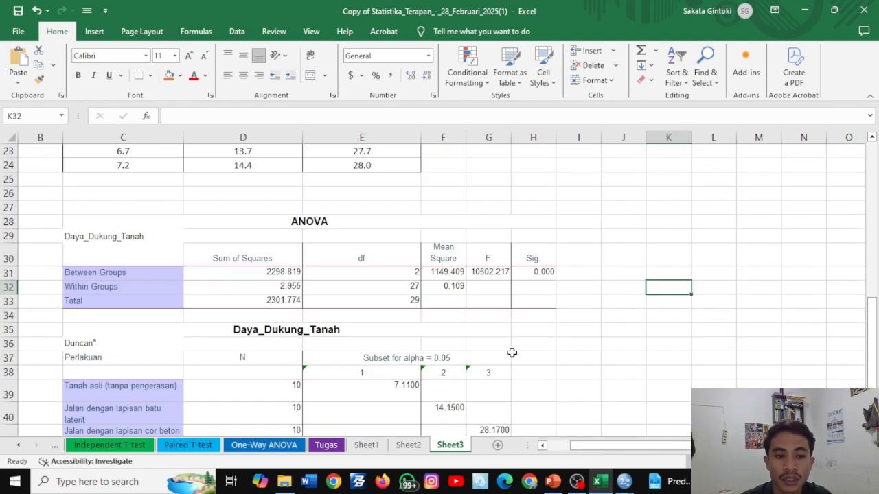
pyautogui.scroll(1, 194, 279)
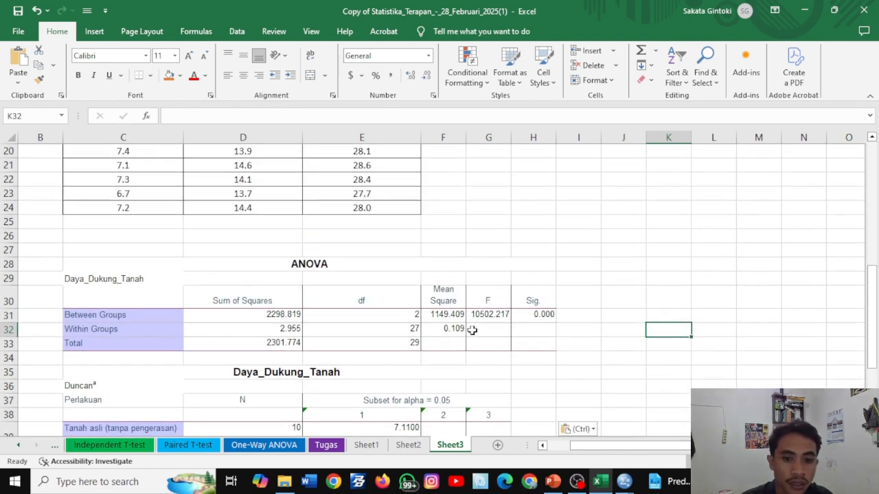
pyautogui.scroll(-2, 480, 340)
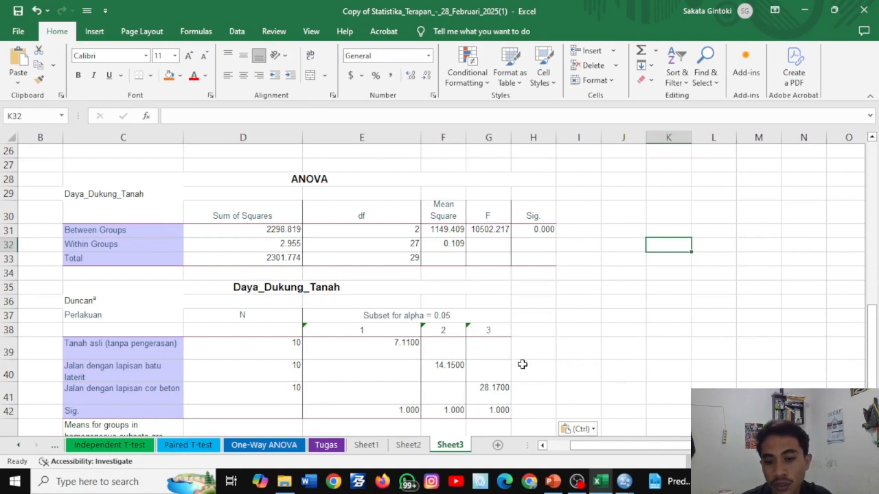
# - Label cells B25 and B26 below the data table "rata-rata" and "std. dev"
pyautogui.scroll(2, 508, 361)
pyautogui.click(45, 221)
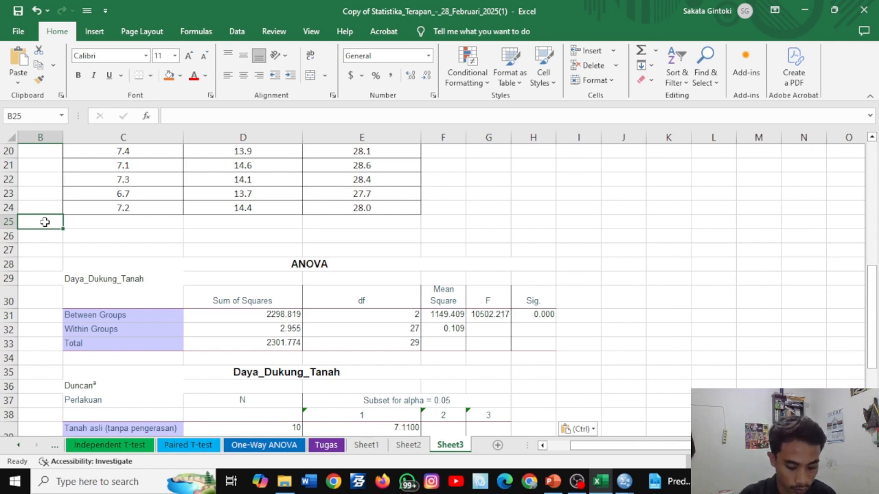
pyautogui.write('rata-')
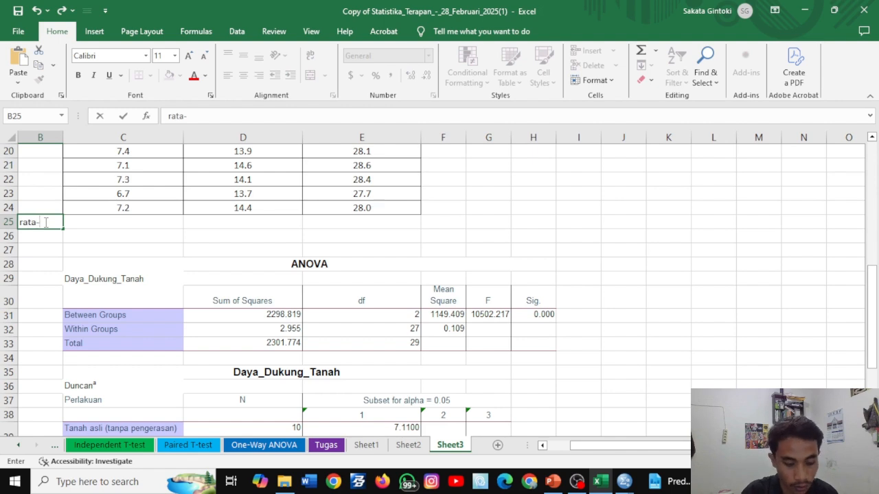
pyautogui.write('rata')
pyautogui.press('Return')
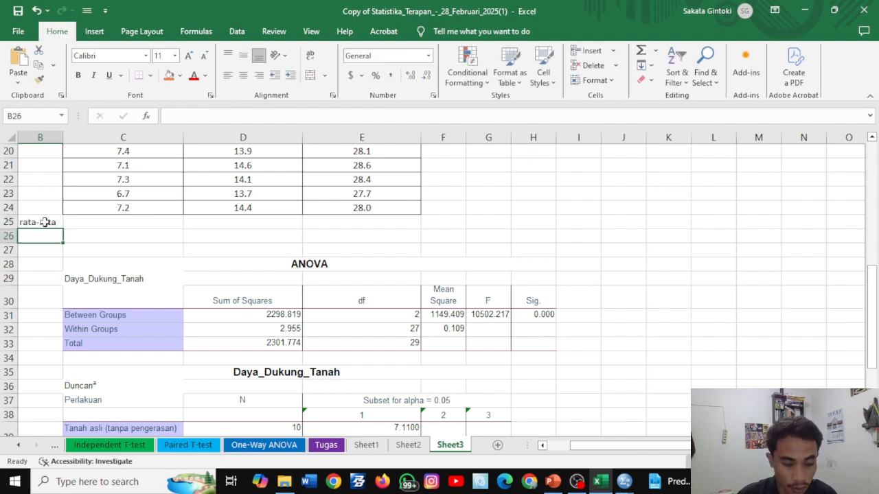
pyautogui.write('std')
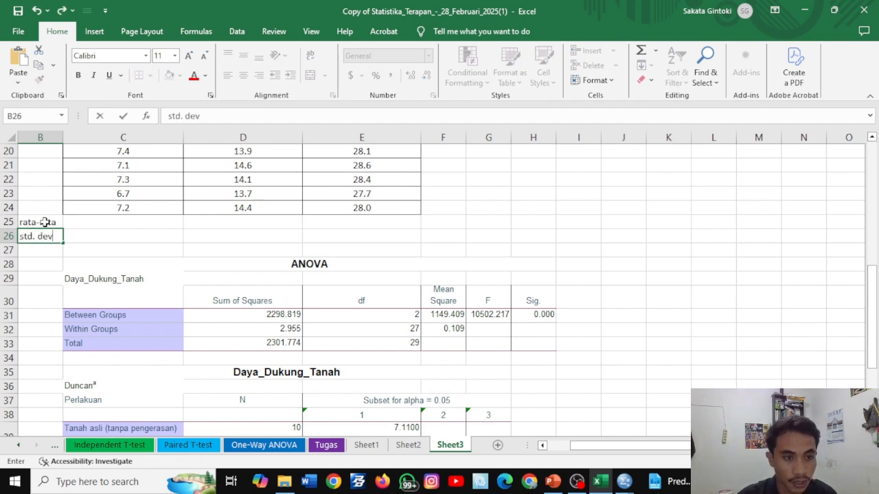
pyautogui.write('. dev')
pyautogui.click(58, 222)
# - Calculate the mean in C25 with =AVERAGE(C15:C24) and fill the formula across to E25
pyautogui.click(73, 222)
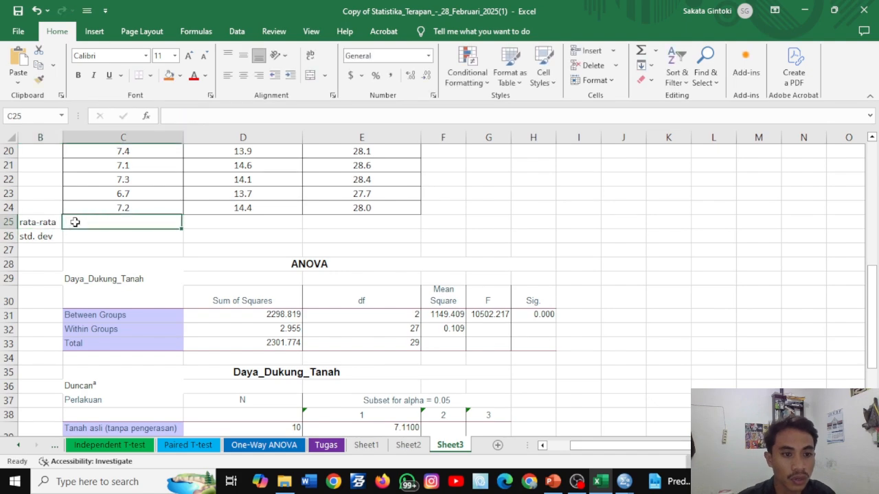
pyautogui.scroll(1, 75, 222)
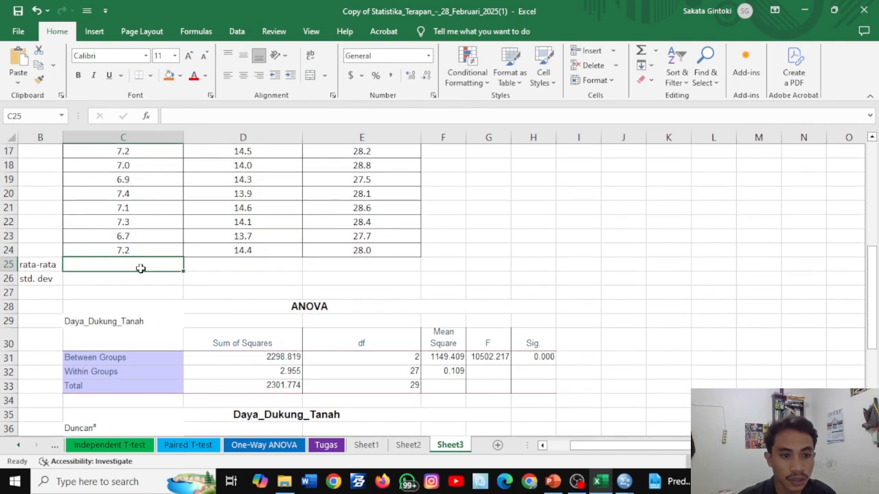
pyautogui.write('=Ave')
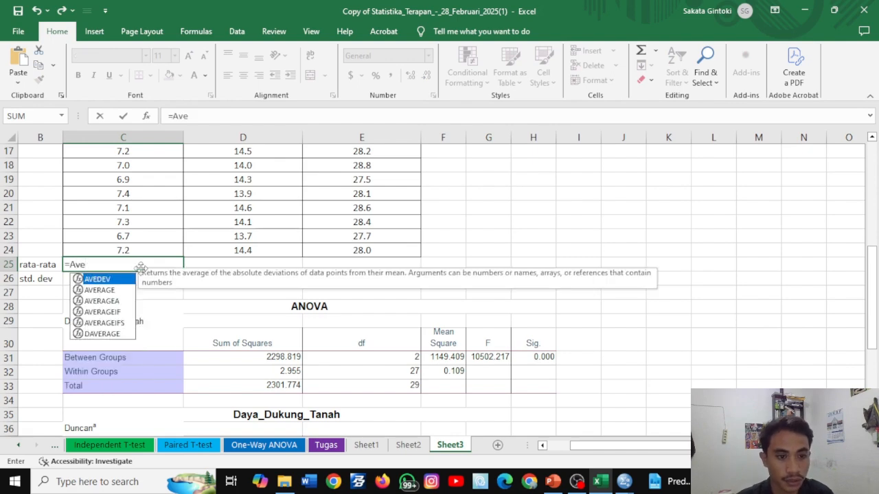
pyautogui.doubleClick(113, 289)
pyautogui.scroll(1, 113, 284)
pyautogui.moveTo(138, 187); pyautogui.dragTo(149, 304)
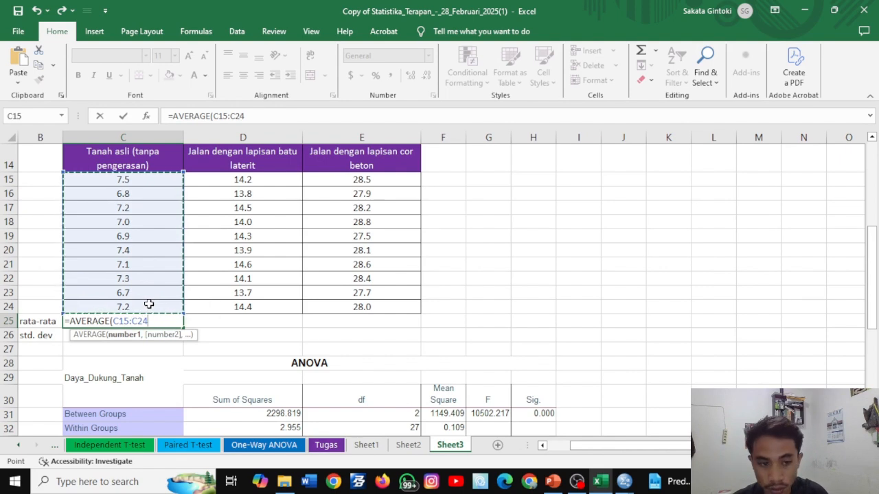
pyautogui.press('Return')
pyautogui.click(144, 324)
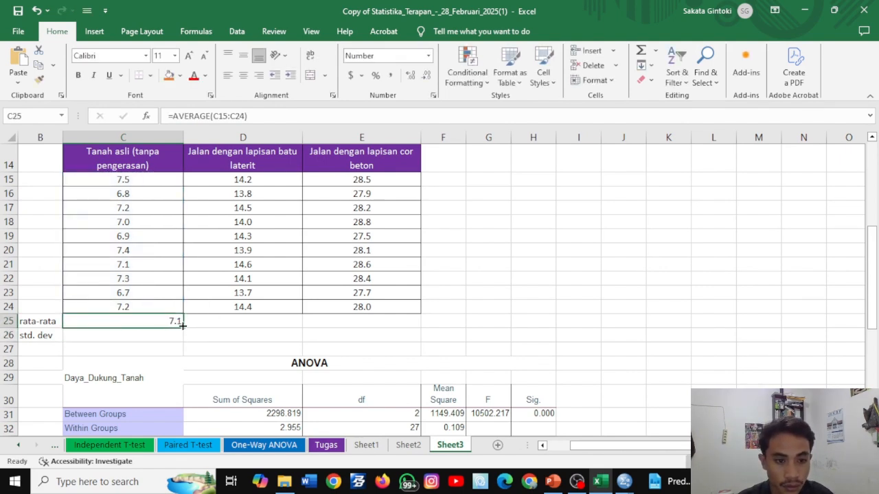
pyautogui.moveTo(182, 325); pyautogui.dragTo(404, 332)
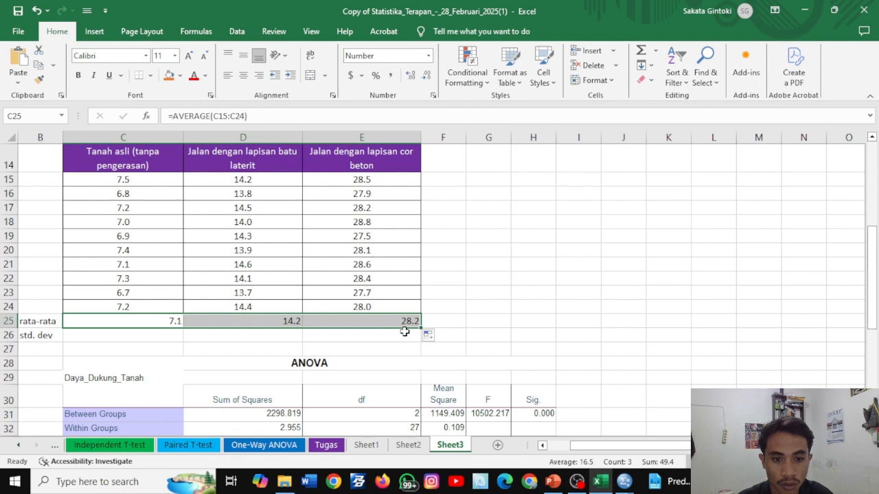
# - Calculate the standard deviation in C26 with =STDEV(C15:C24) and fill the formula across to E26
pyautogui.click(77, 338)
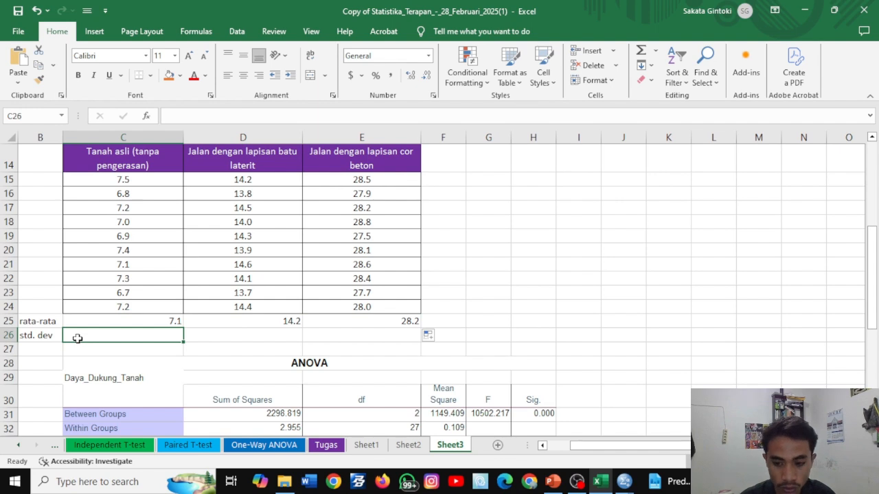
pyautogui.write('=st')
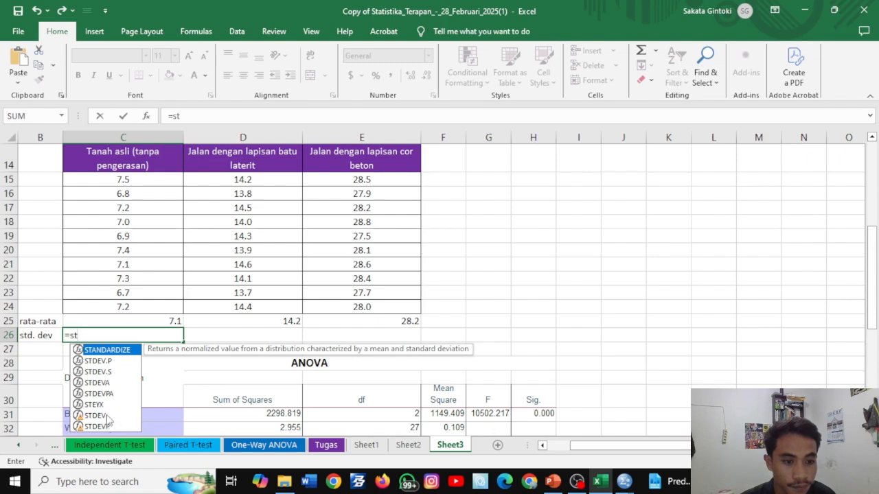
pyautogui.doubleClick(108, 416)
pyautogui.moveTo(135, 181); pyautogui.dragTo(146, 306)
pyautogui.press('Return')
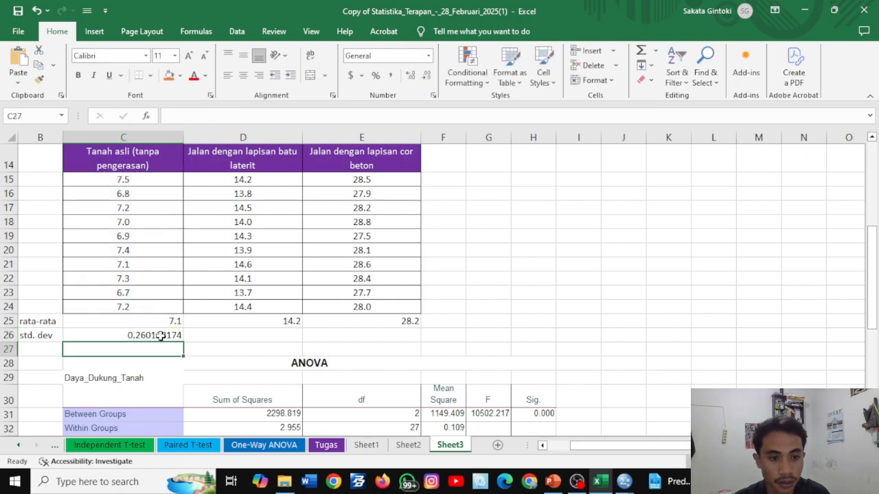
pyautogui.click(165, 337)
pyautogui.moveTo(183, 342); pyautogui.dragTo(395, 342)
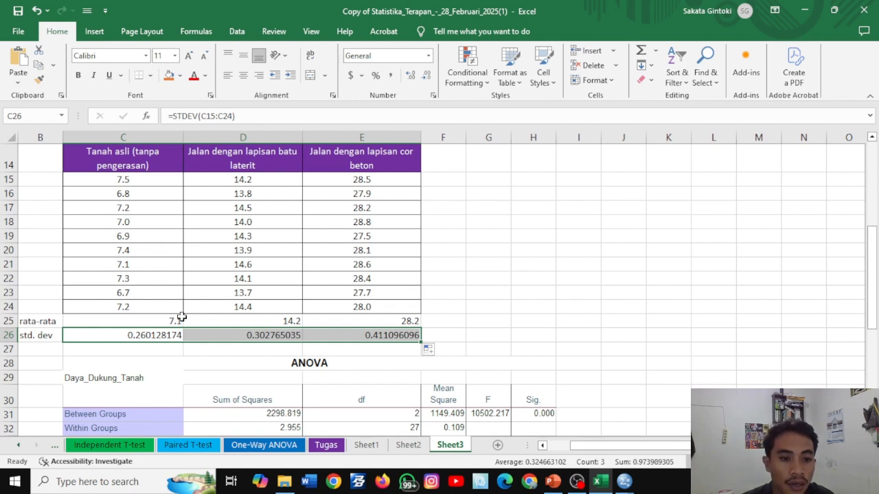
# - Show the means in C25:E25 with two decimal places
pyautogui.moveTo(167, 321); pyautogui.dragTo(381, 320)
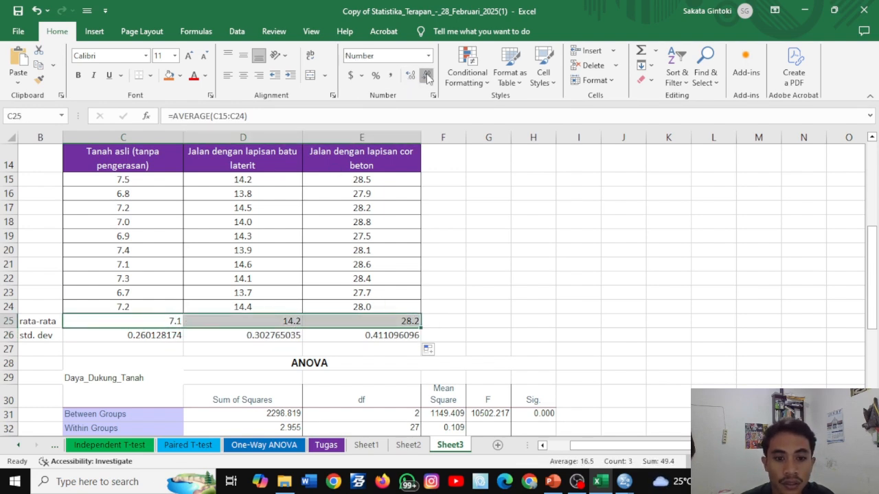
pyautogui.click(426, 75)
pyautogui.click(411, 76)
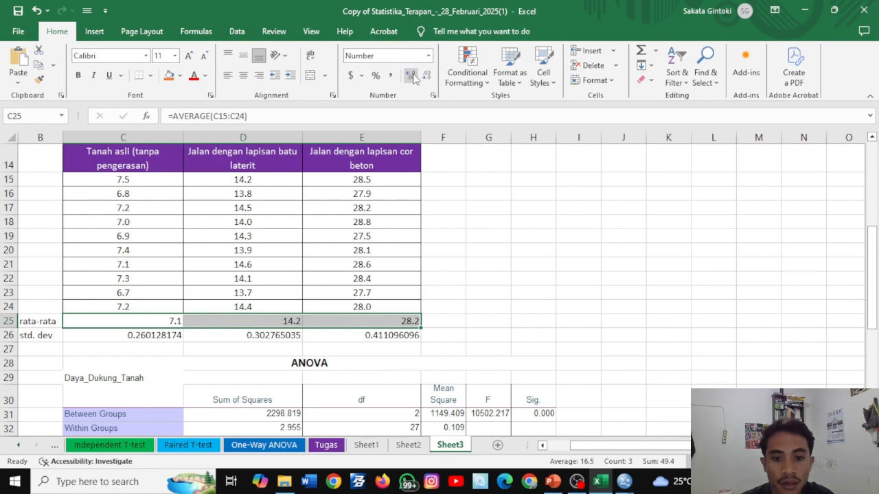
pyautogui.click(411, 76)
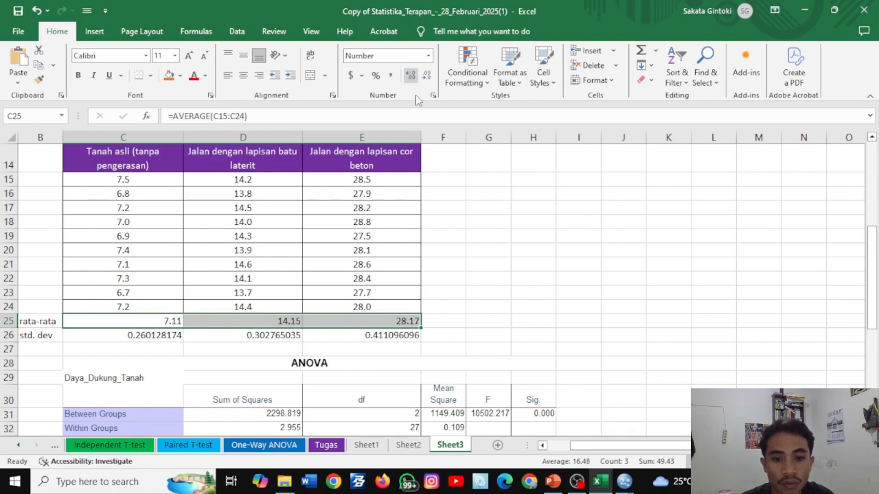
# - Show the standard deviations in C26:E26 with three decimal places
pyautogui.click(114, 336)
pyautogui.moveTo(114, 336); pyautogui.dragTo(391, 335)
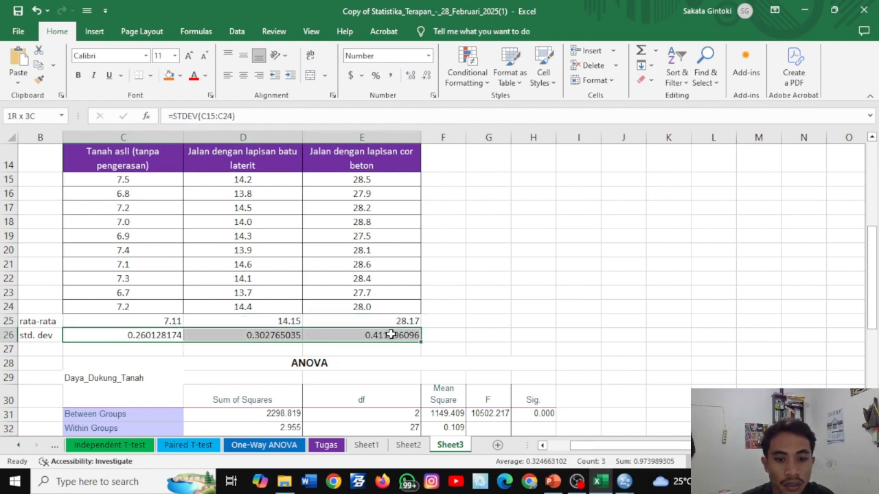
pyautogui.doubleClick(412, 76)
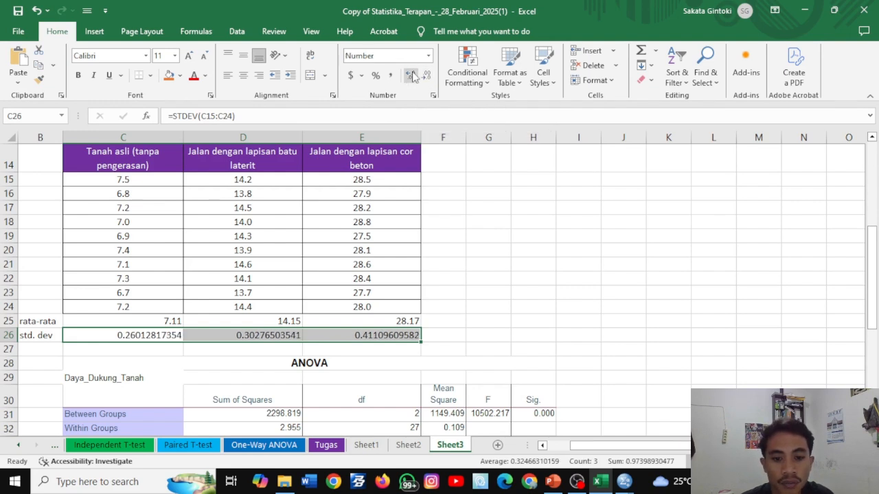
pyautogui.click(412, 76)
pyautogui.click(427, 76)
pyautogui.click(427, 76)
pyautogui.click(426, 76)
pyautogui.click(426, 75)
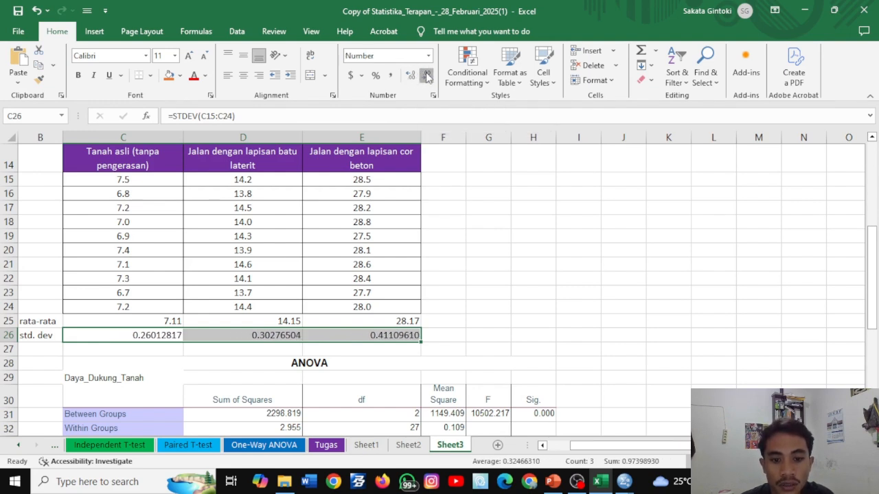
pyautogui.click(426, 76)
pyautogui.click(426, 75)
pyautogui.click(427, 76)
pyautogui.click(427, 75)
pyautogui.click(426, 76)
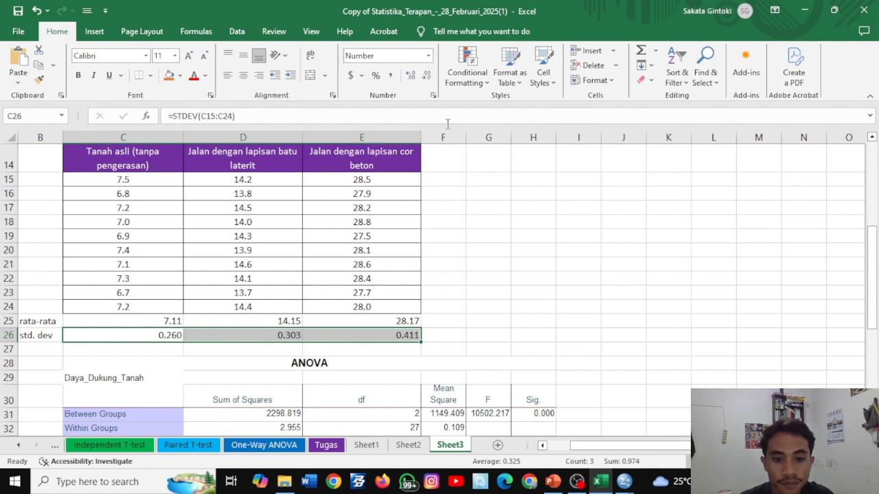
# - Fill the rata-rata row, B25:E25, with light orange
pyautogui.moveTo(39, 320); pyautogui.dragTo(374, 321)
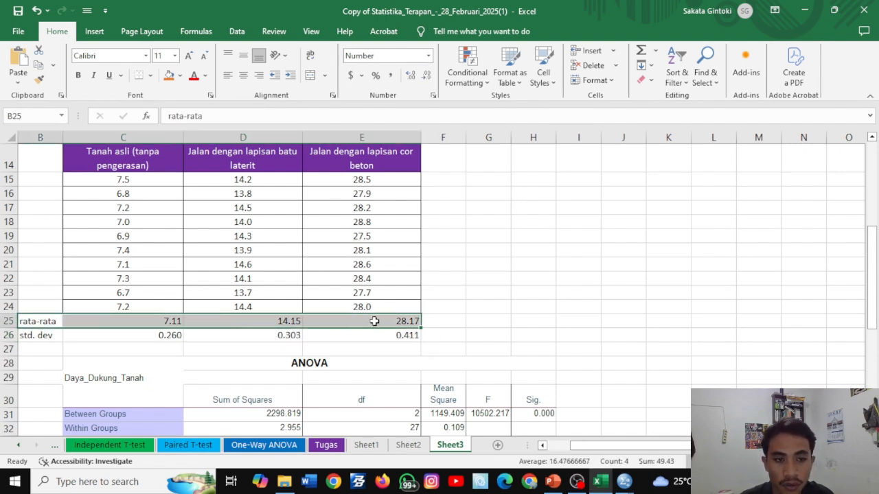
pyautogui.click(170, 76)
pyautogui.click(179, 75)
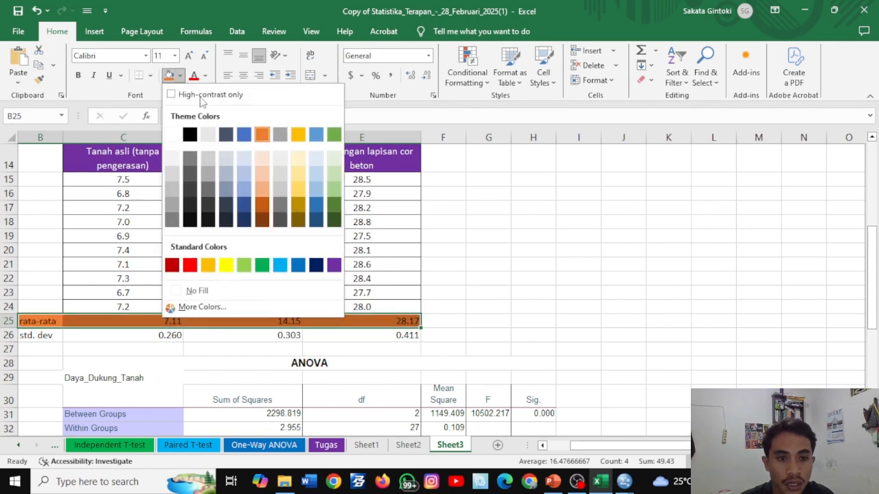
pyautogui.click(262, 185)
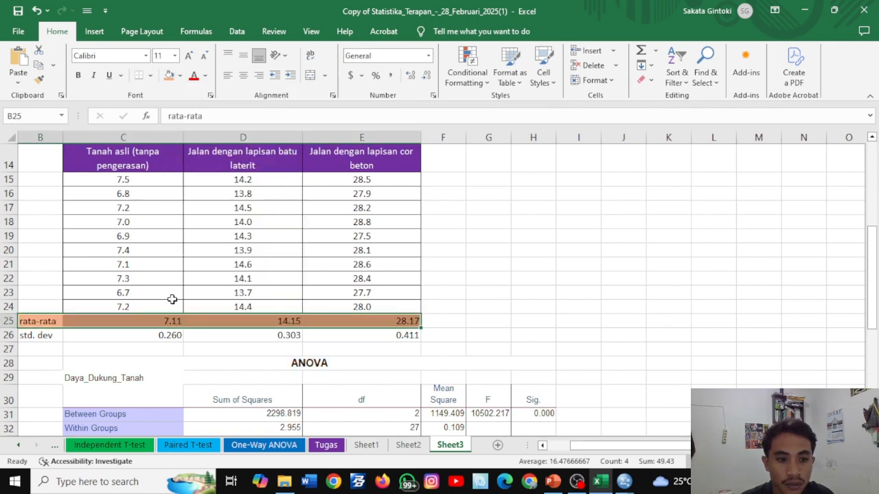
# - Fill the std. dev row, B26:E26, with grey
pyautogui.moveTo(42, 335); pyautogui.dragTo(337, 339)
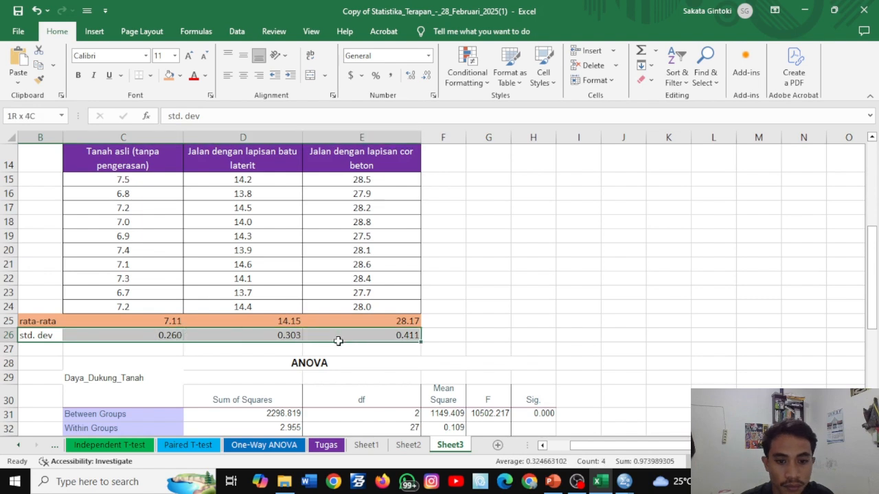
pyautogui.click(182, 77)
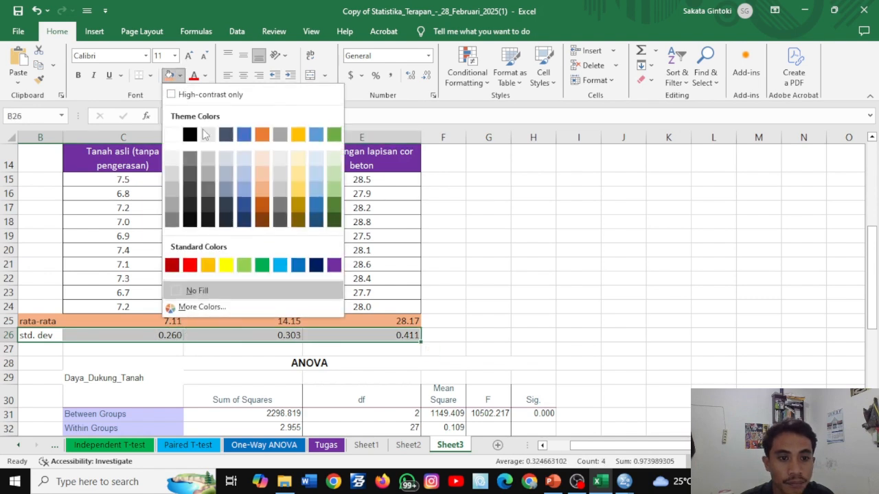
pyautogui.click(172, 193)
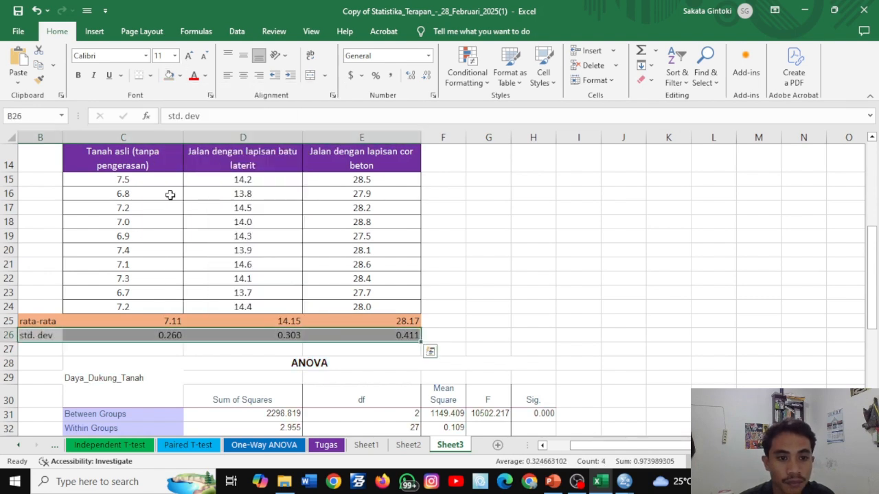
pyautogui.click(613, 276)
# - Review the problem text and sample data, comparing the means and standard deviations with the ANOVA and Duncan result tables
pyautogui.scroll(-2, 519, 309)
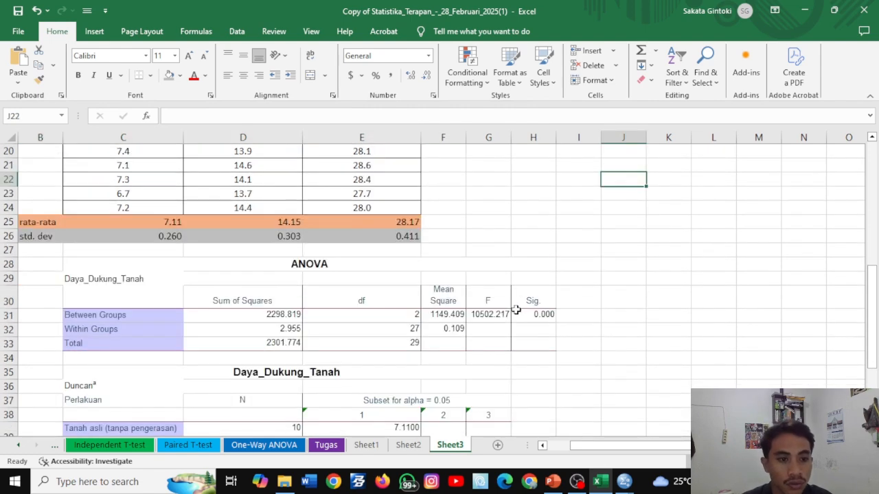
pyautogui.scroll(-1, 489, 317)
pyautogui.scroll(-1, 489, 316)
pyautogui.scroll(2, 488, 274)
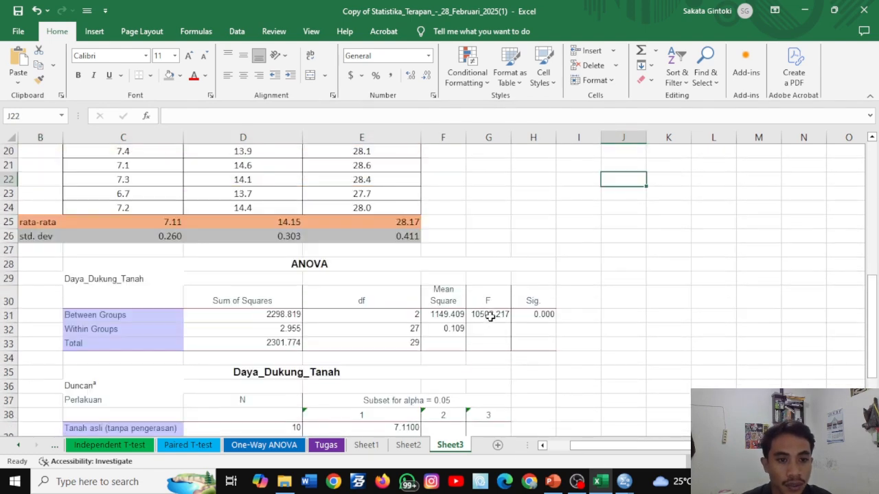
pyautogui.scroll(-3, 210, 253)
pyautogui.scroll(8, 210, 253)
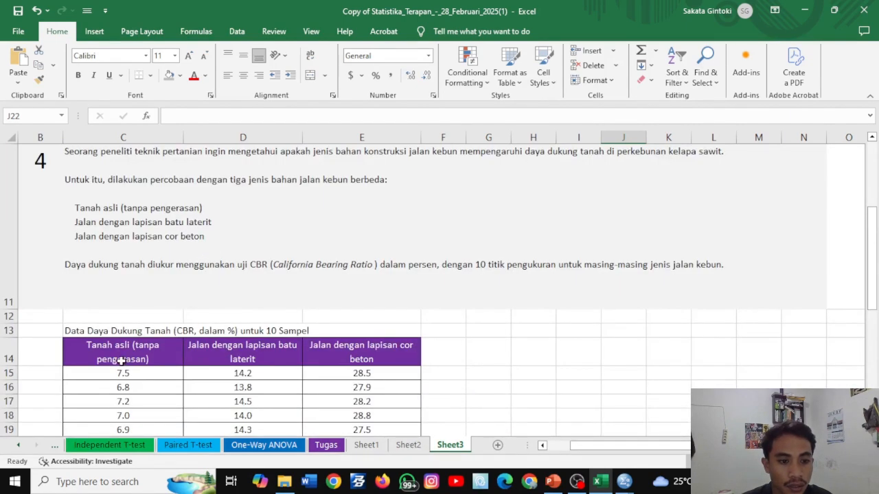
pyautogui.scroll(-6, 172, 358)
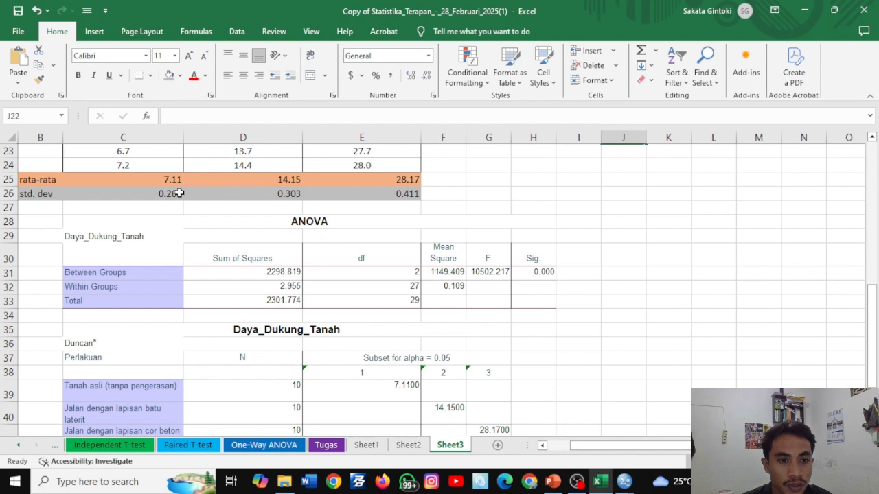
pyautogui.scroll(-1, 320, 284)
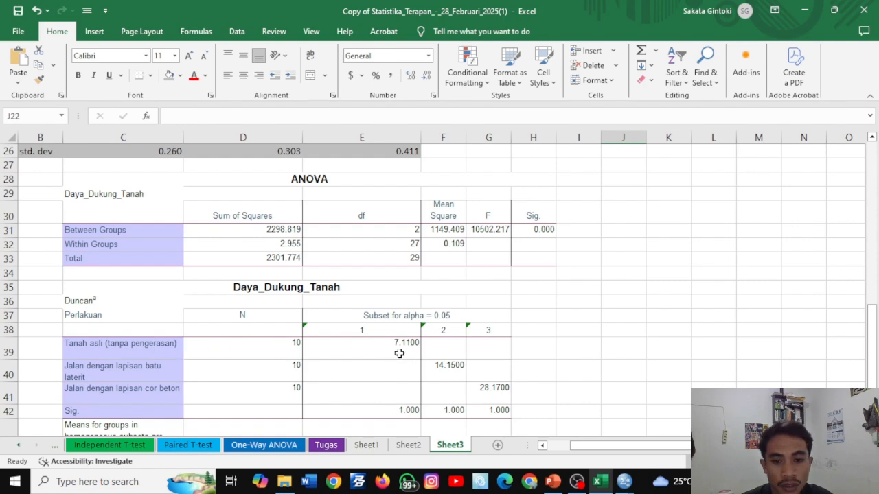
pyautogui.scroll(2, 399, 353)
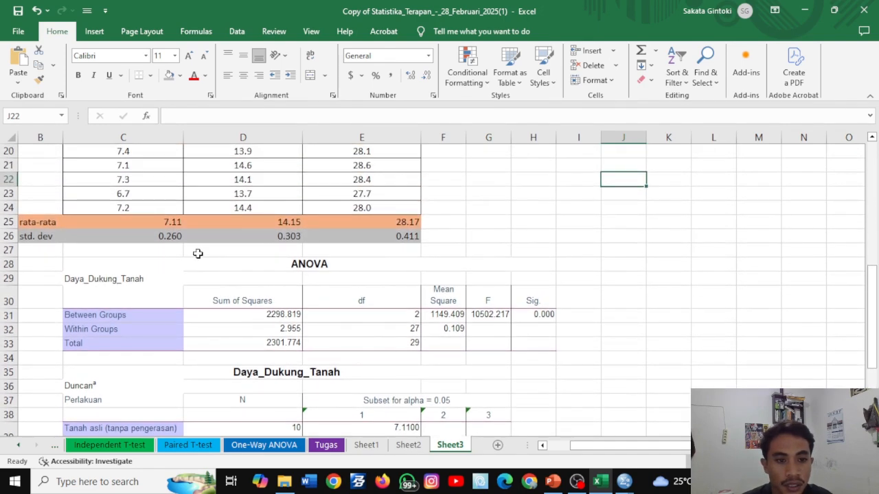
pyautogui.scroll(-1, 296, 319)
pyautogui.scroll(5, 491, 379)
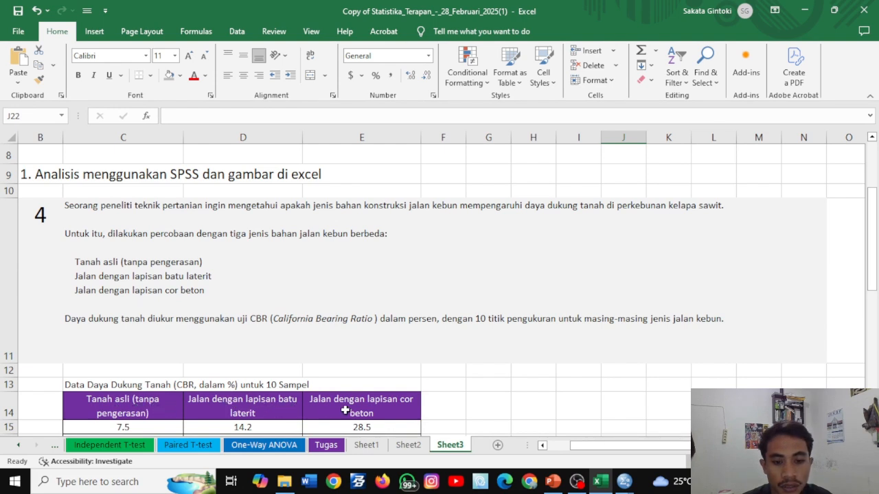
pyautogui.scroll(-5, 411, 401)
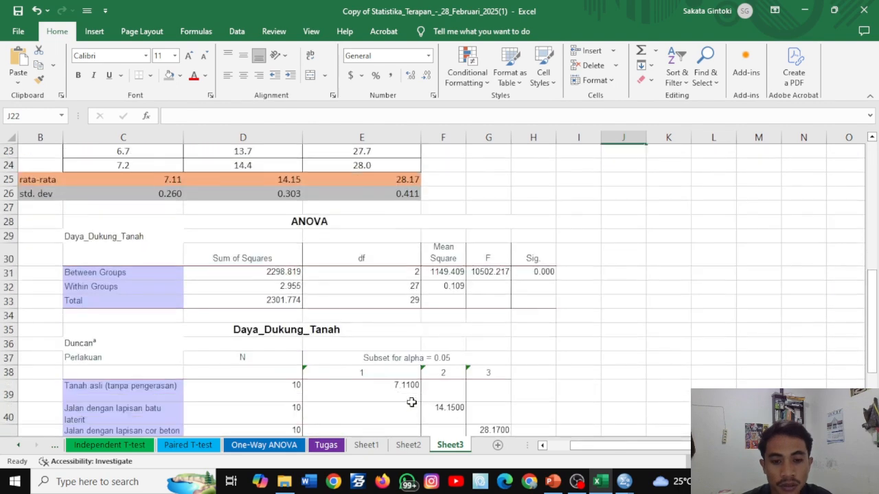
pyautogui.scroll(3, 411, 402)
pyautogui.scroll(-3, 412, 402)
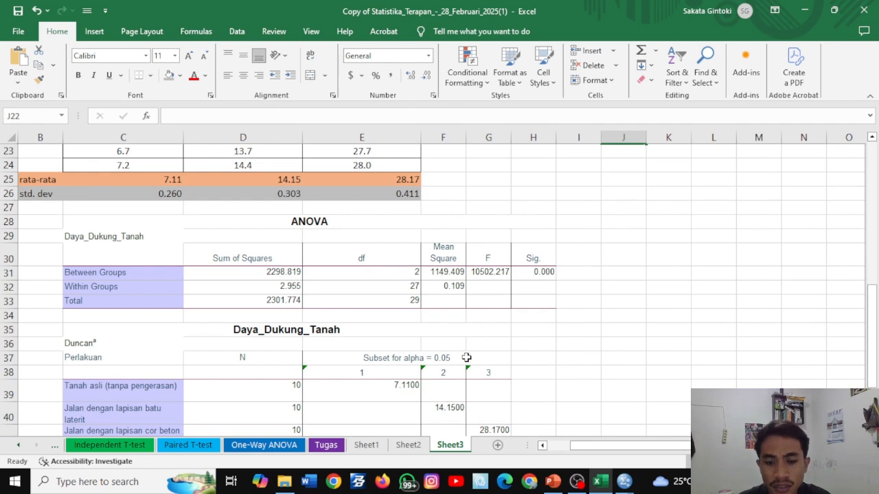
pyautogui.scroll(-1, 503, 361)
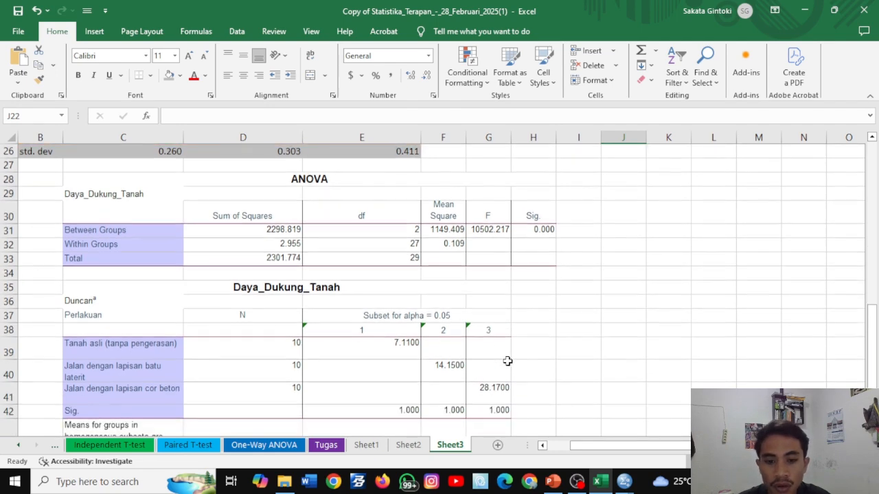
pyautogui.scroll(-1, 507, 361)
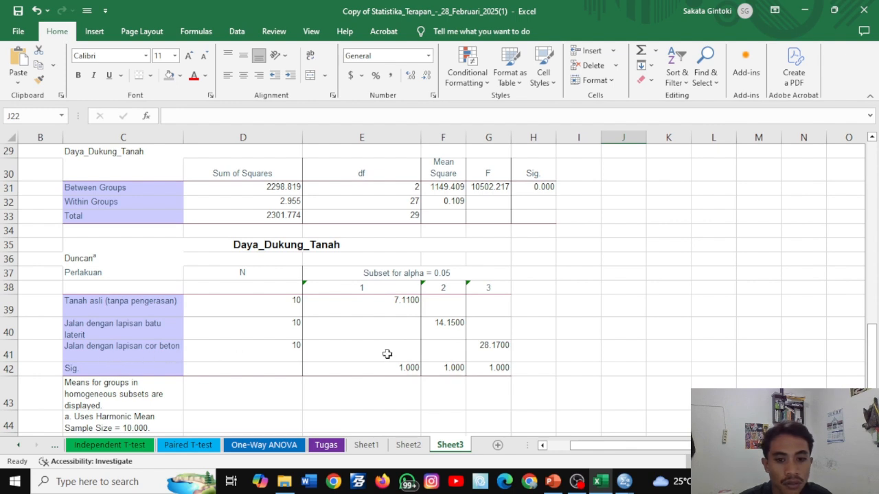
# - Replace the Duncan subset headings with letters: a in G38, b in F38 and c in E38
pyautogui.click(500, 290)
pyautogui.doubleClick(492, 288)
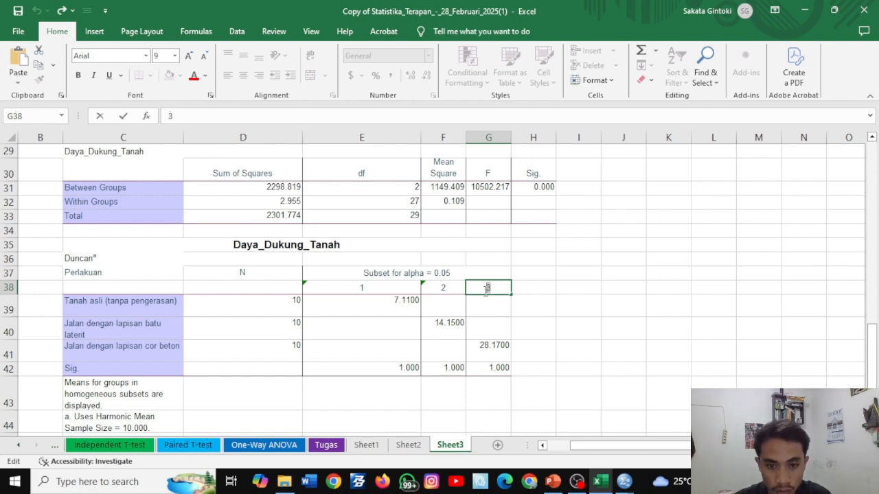
pyautogui.doubleClick(487, 288)
pyautogui.write('a')
pyautogui.click(446, 288)
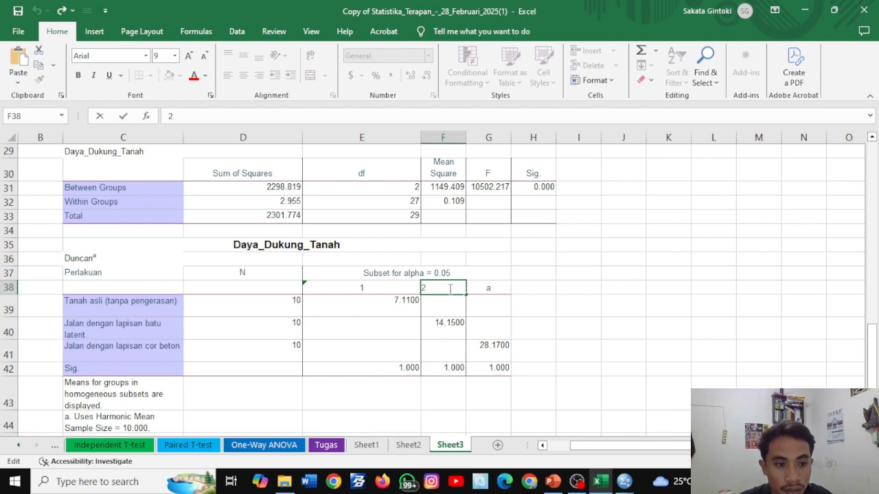
pyautogui.press('BackSpace')
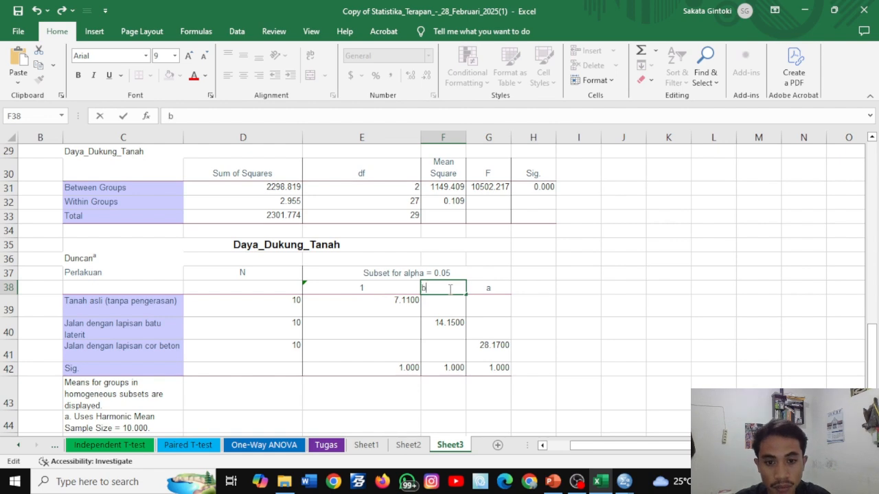
pyautogui.click(392, 290)
pyautogui.write('1')
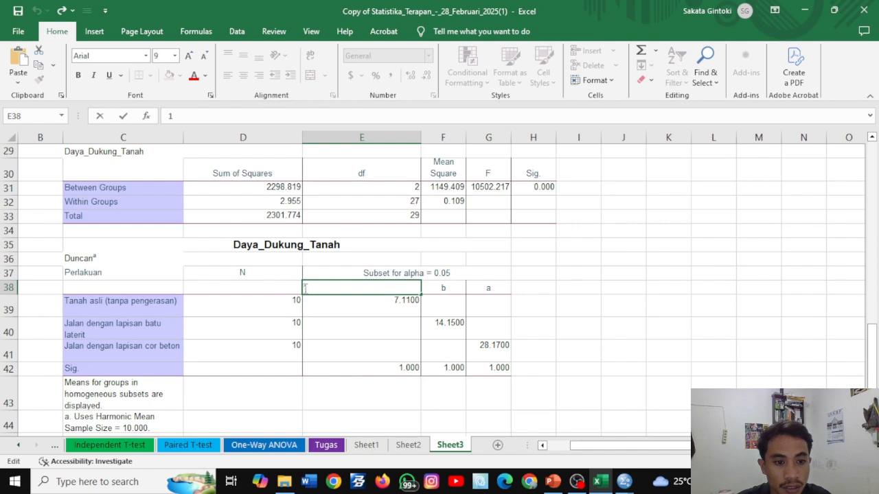
pyautogui.doubleClick(304, 288)
pyautogui.write('c')
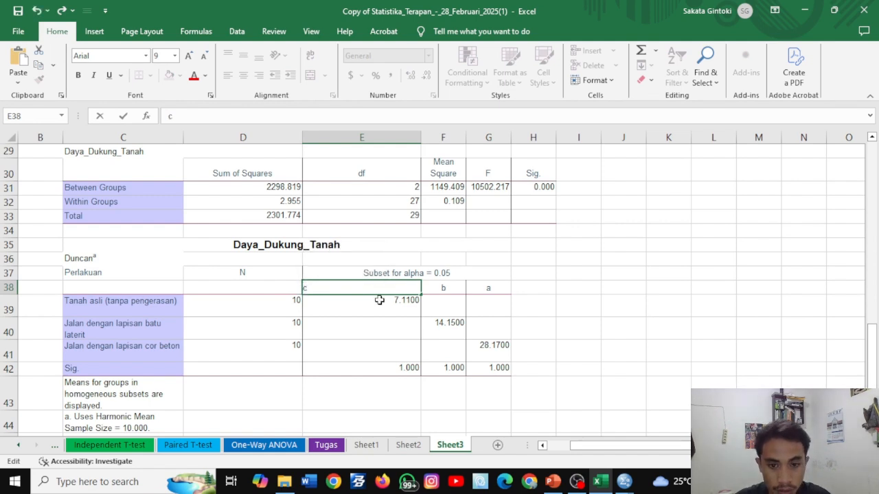
pyautogui.click(561, 299)
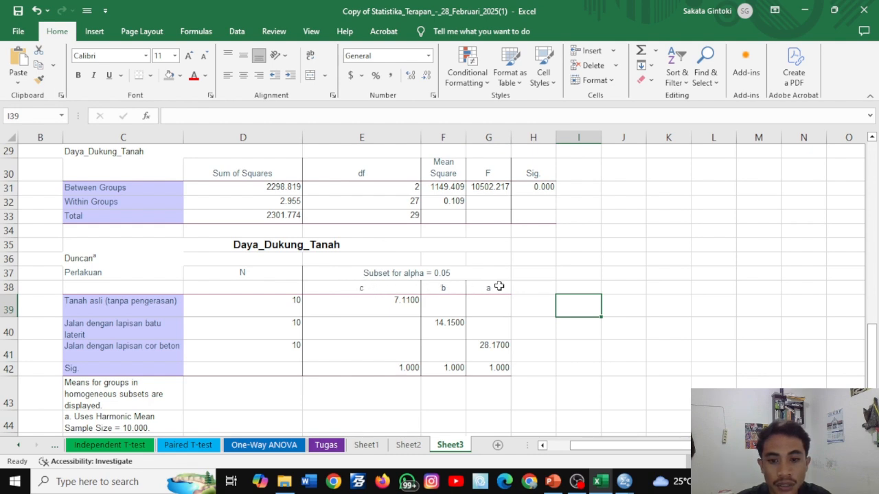
# - Enter the group letters beside the Duncan table: a in H41, a in H40 and c in H39
pyautogui.click(527, 351)
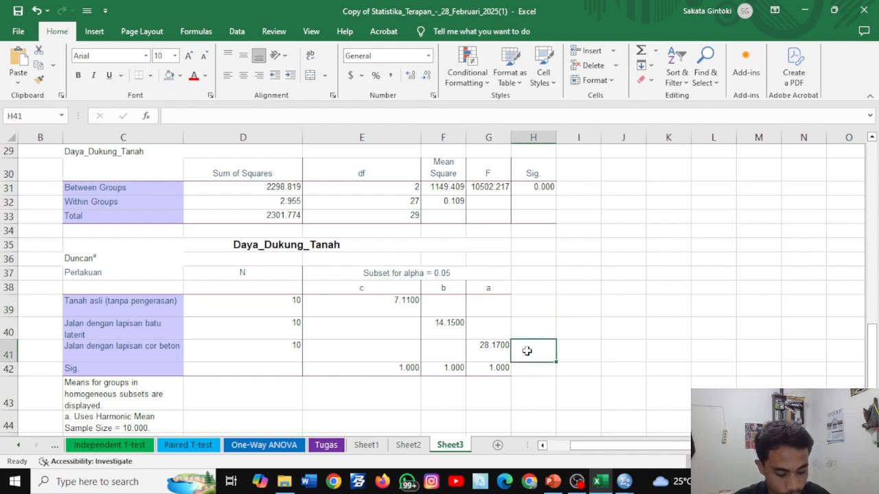
pyautogui.write('a')
pyautogui.click(522, 331)
pyautogui.write('a')
pyautogui.click(528, 304)
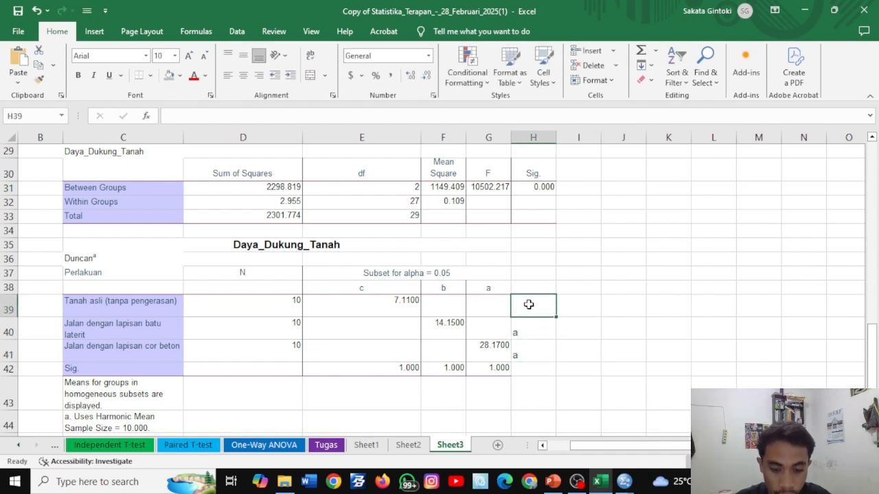
pyautogui.write('c')
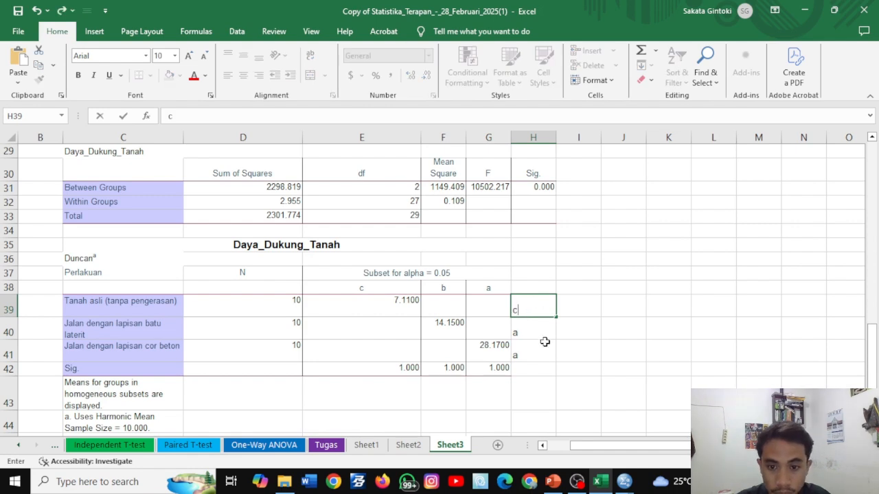
# - Fill the group letters in H39:H41 and the subset headings in E38:G38 with light blue
pyautogui.moveTo(534, 360); pyautogui.dragTo(529, 308)
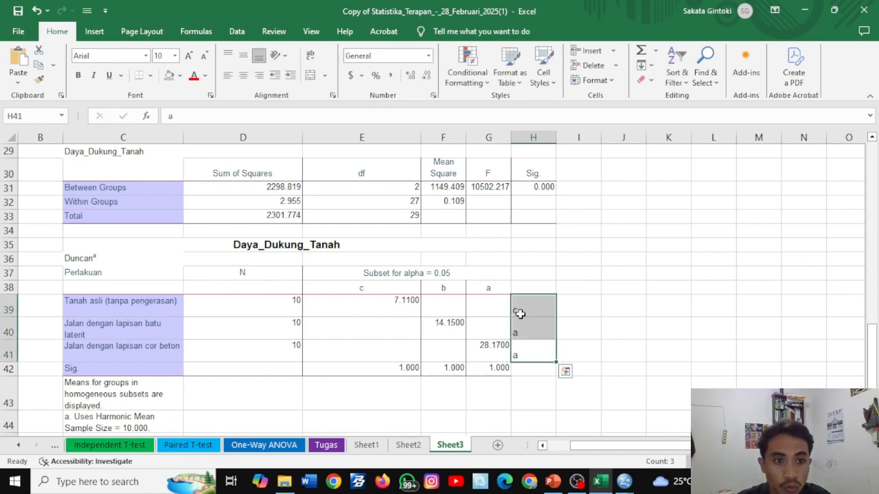
pyautogui.click(179, 76)
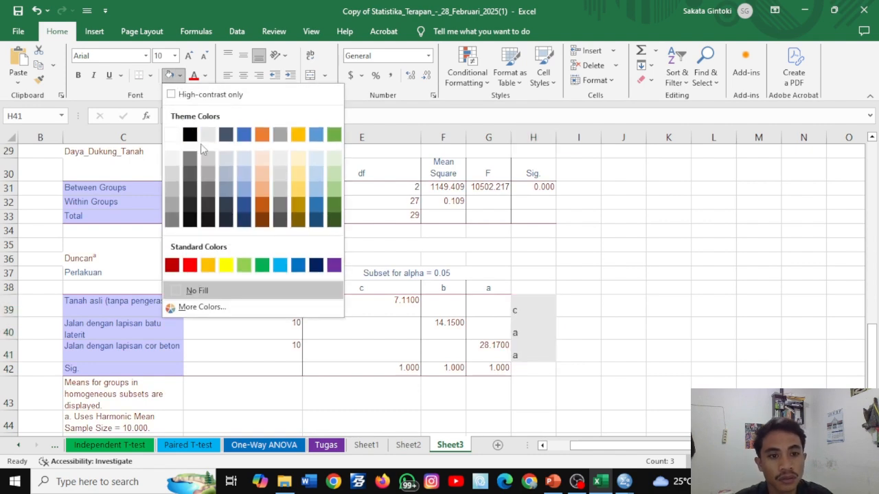
pyautogui.click(240, 175)
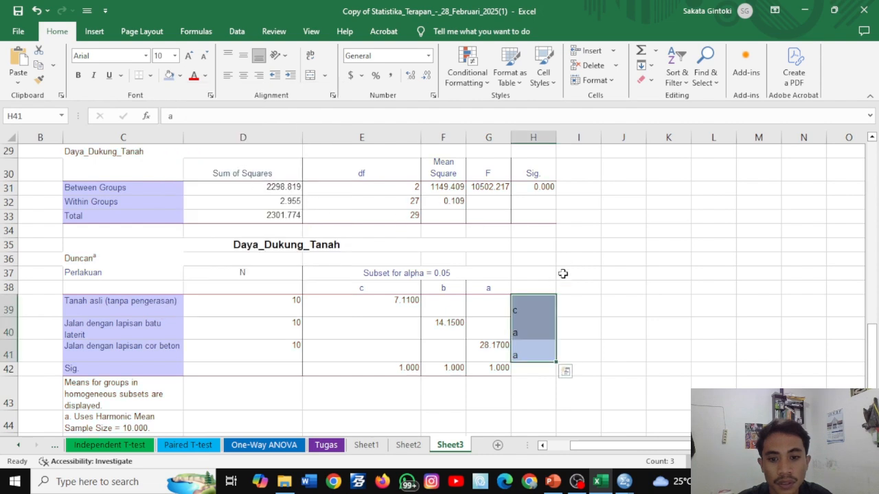
pyautogui.moveTo(483, 287); pyautogui.dragTo(363, 288)
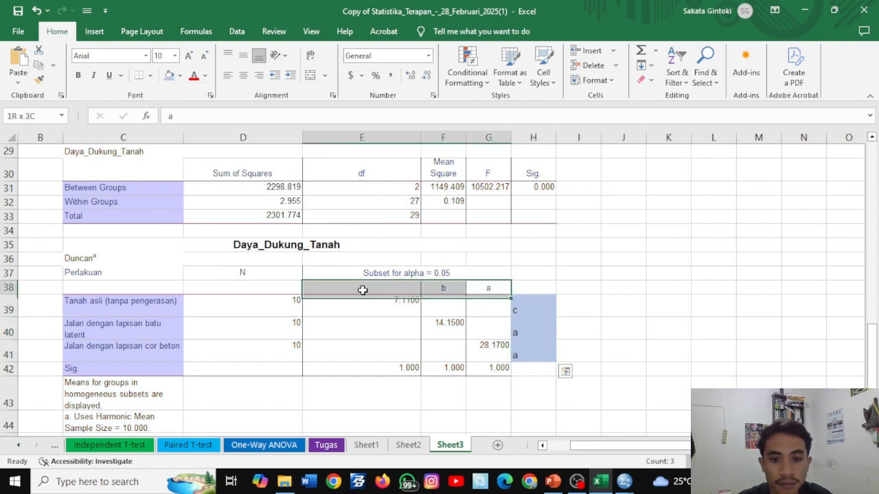
pyautogui.click(180, 75)
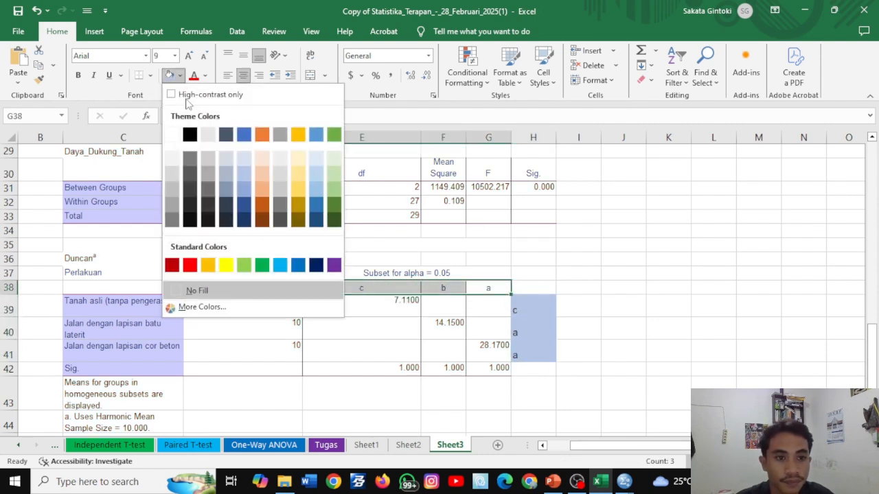
pyautogui.click(242, 176)
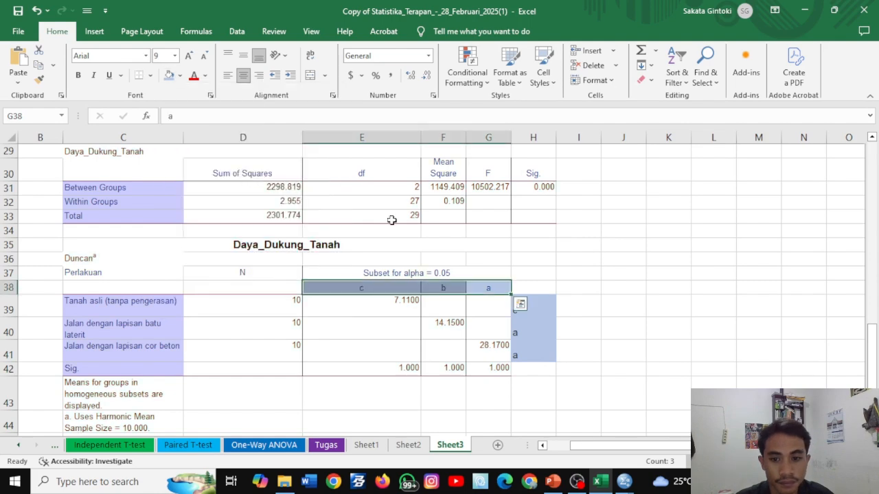
pyautogui.click(702, 257)
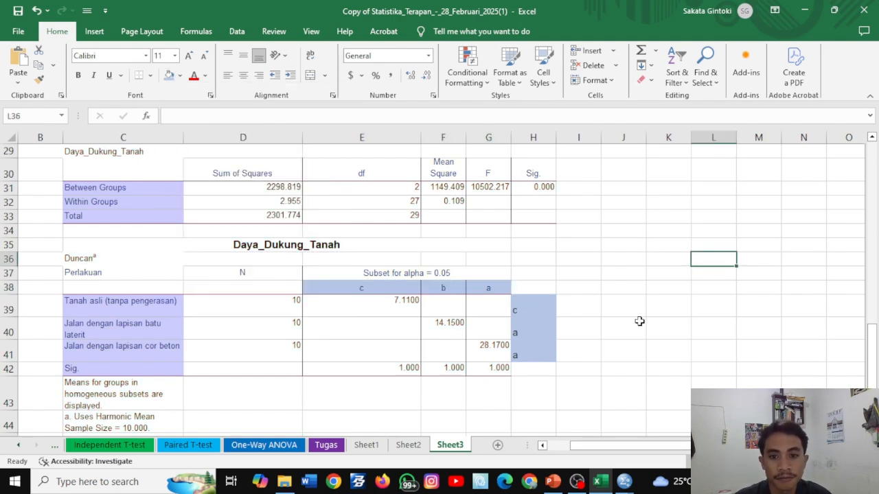
pyautogui.scroll(1, 640, 321)
pyautogui.scroll(4, 639, 321)
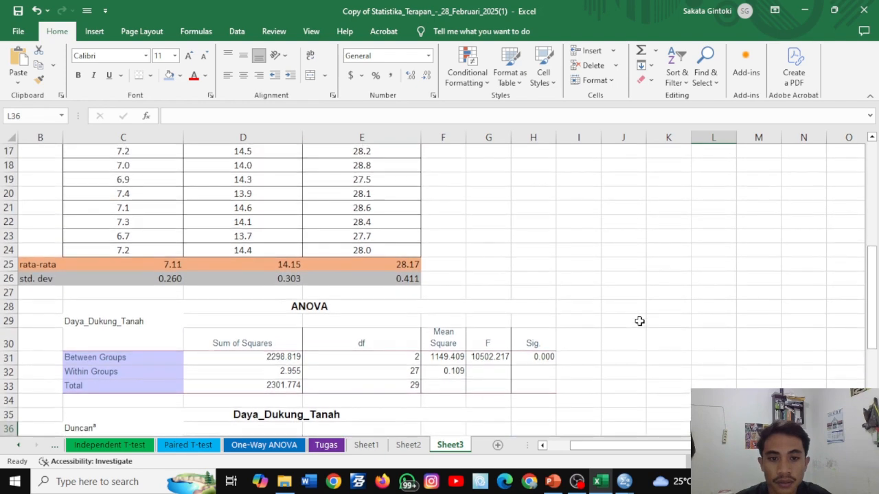
pyautogui.scroll(4, 640, 321)
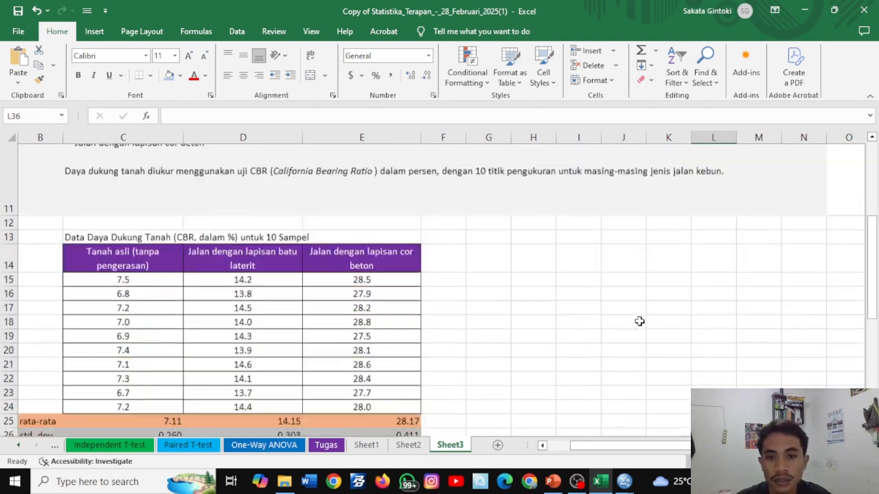
# - Insert a 2-D clustered column chart from the means and standard deviations in C25:E26 and place it beside the data table
pyautogui.scroll(-4, 639, 322)
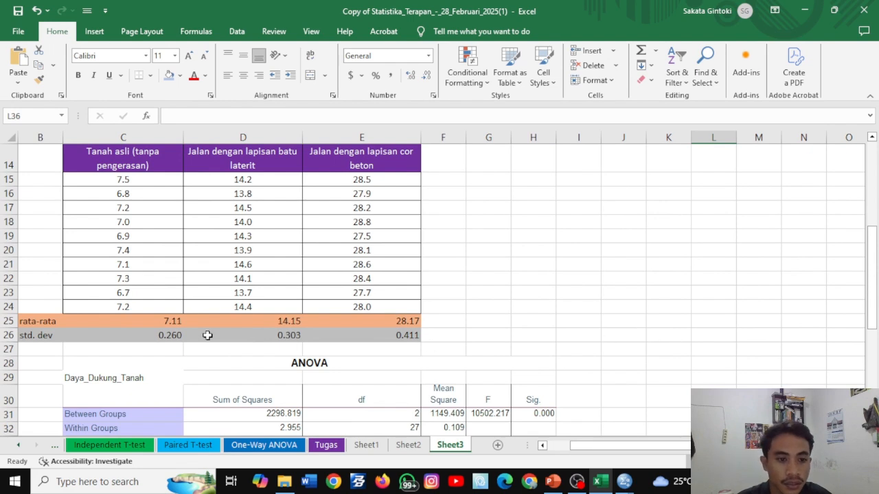
pyautogui.moveTo(72, 320); pyautogui.dragTo(399, 340)
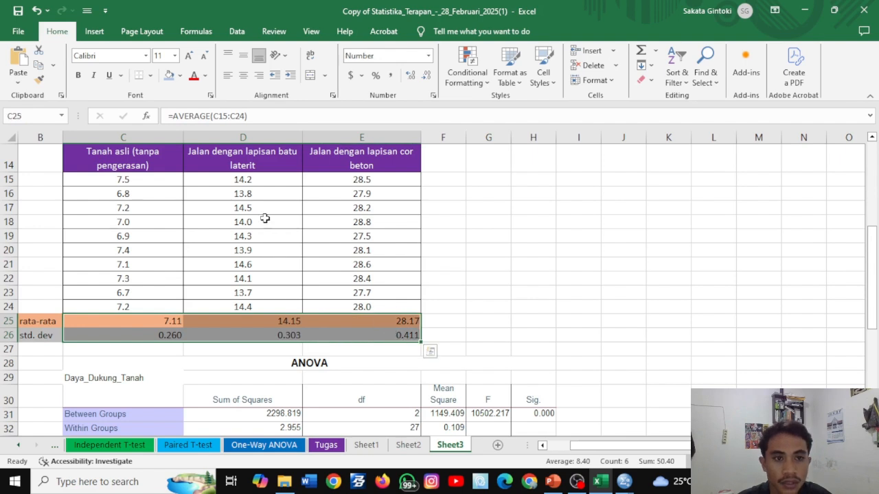
pyautogui.click(94, 31)
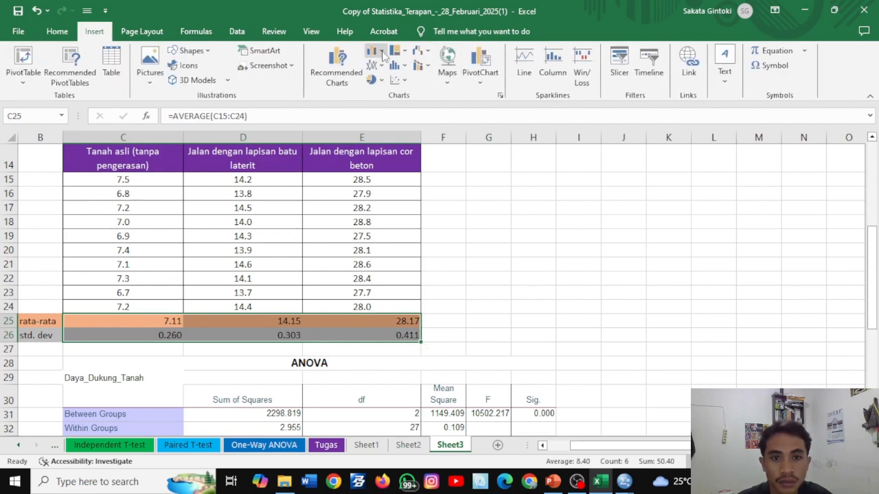
pyautogui.click(382, 54)
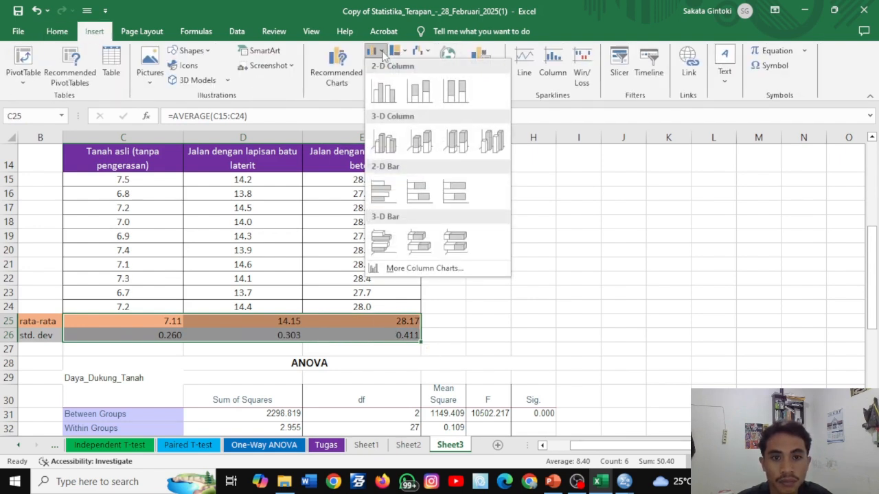
pyautogui.click(383, 90)
pyautogui.moveTo(563, 182); pyautogui.dragTo(705, 172)
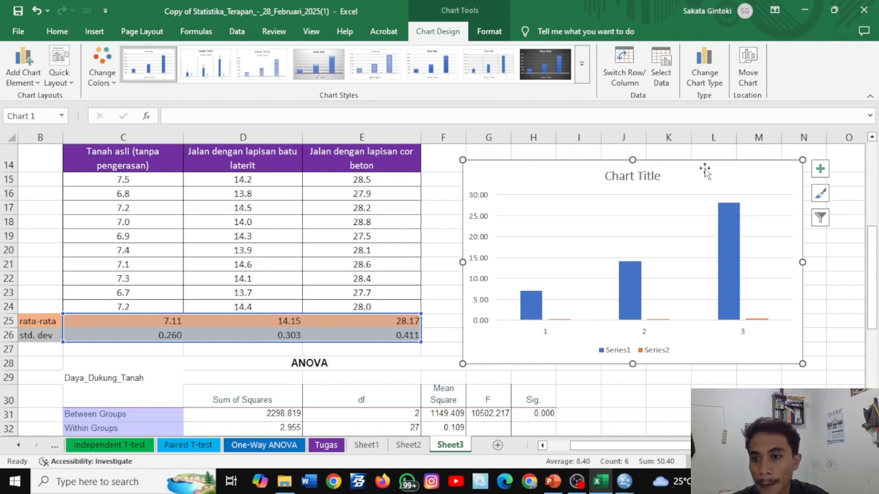
# - Remove the chart title, legend and gridlines from the column chart, keeping its axes
pyautogui.click(820, 170)
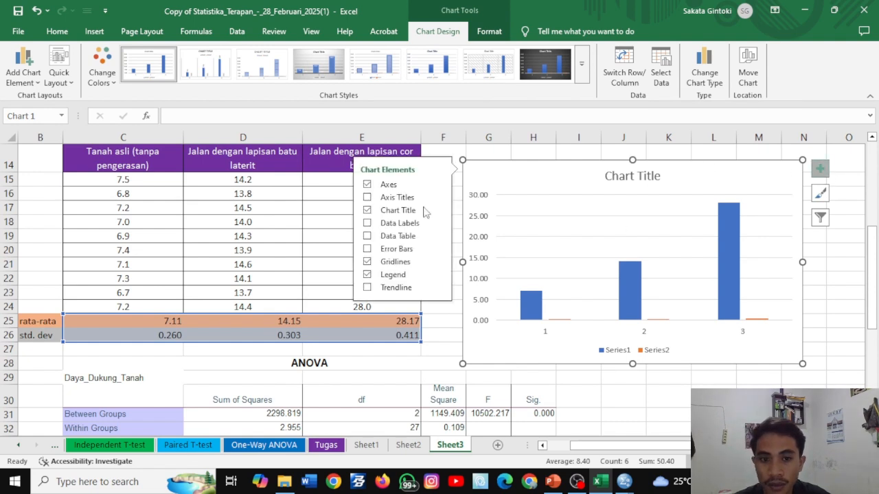
pyautogui.click(392, 188)
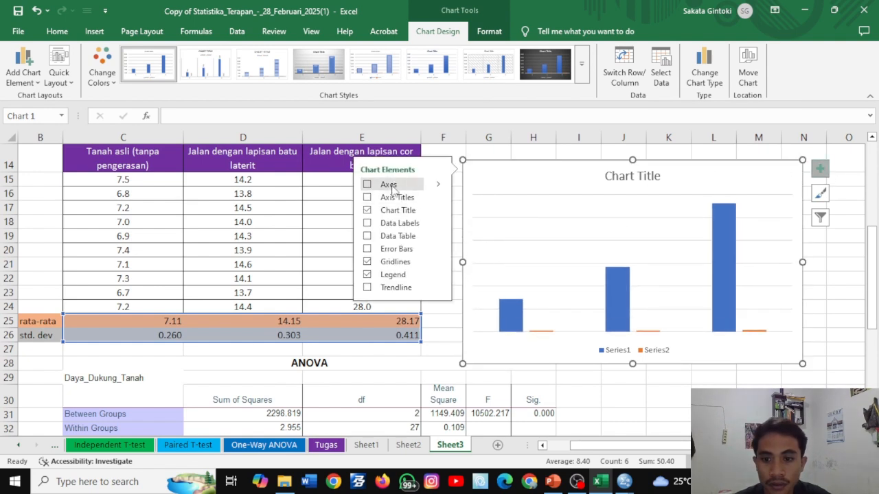
pyautogui.click(392, 188)
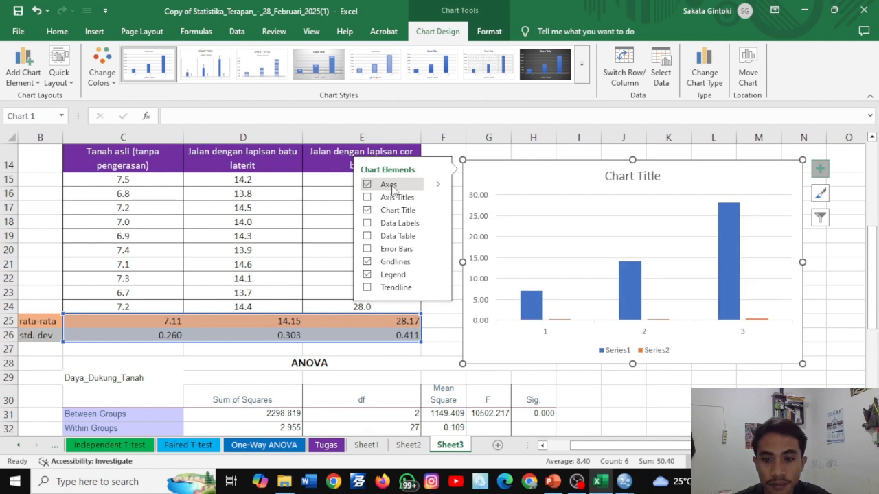
pyautogui.click(392, 188)
pyautogui.click(392, 186)
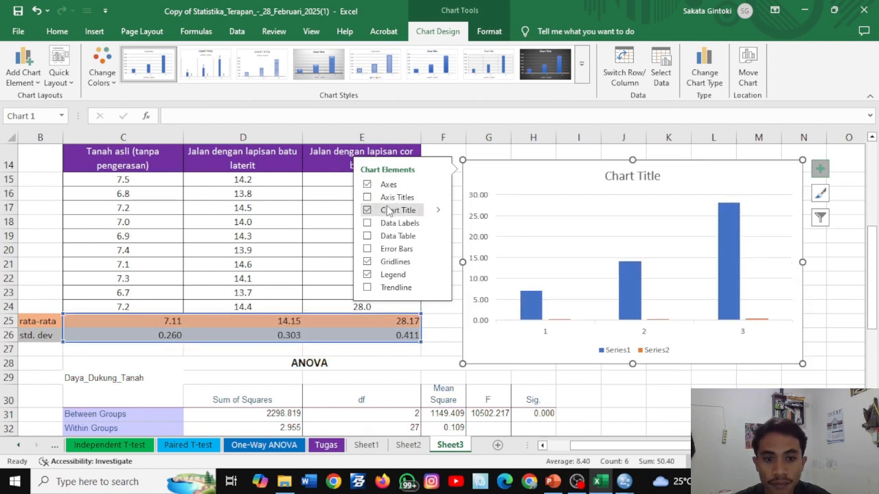
pyautogui.click(388, 211)
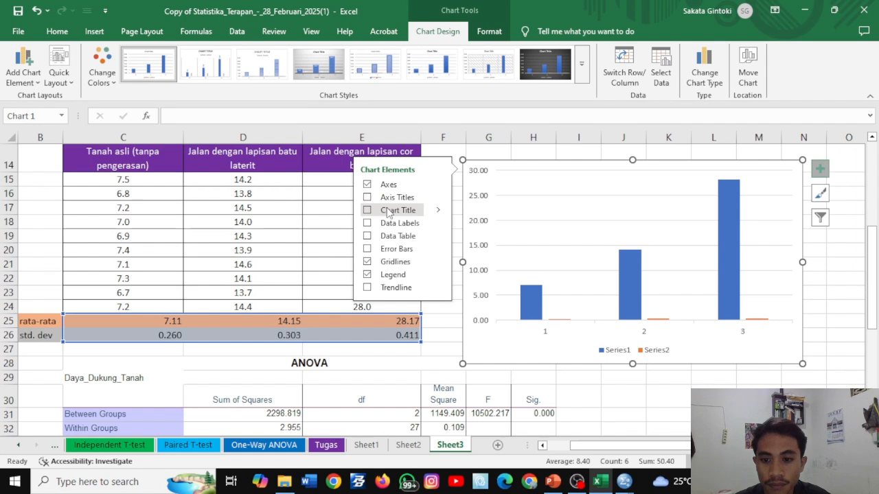
pyautogui.click(385, 272)
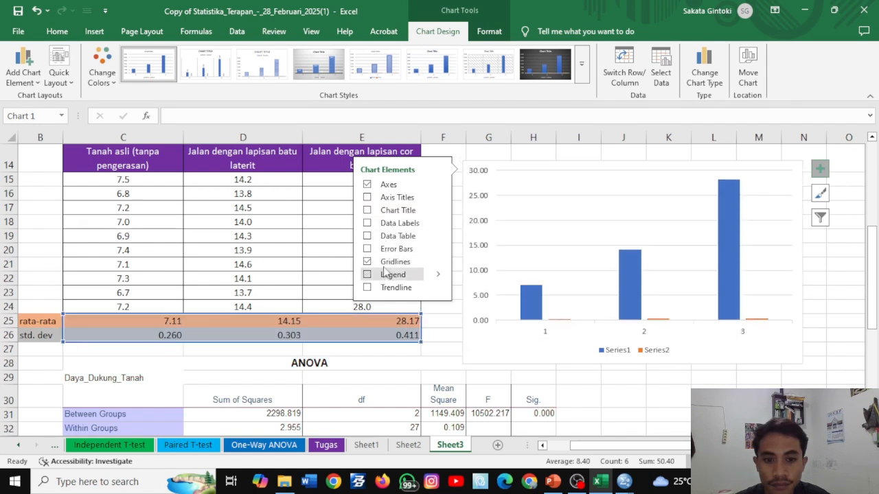
pyautogui.click(385, 265)
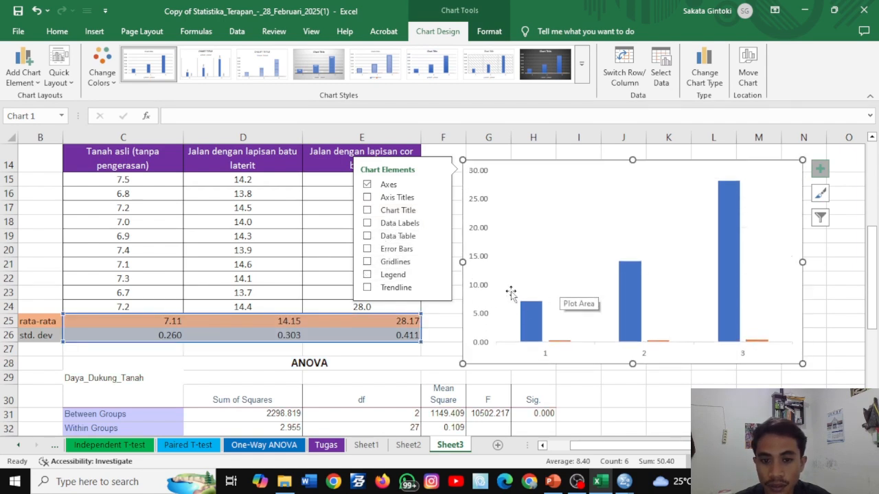
pyautogui.click(714, 377)
# - Delete the standard deviation series from the chart so that only the mean columns are plotted
pyautogui.click(566, 341)
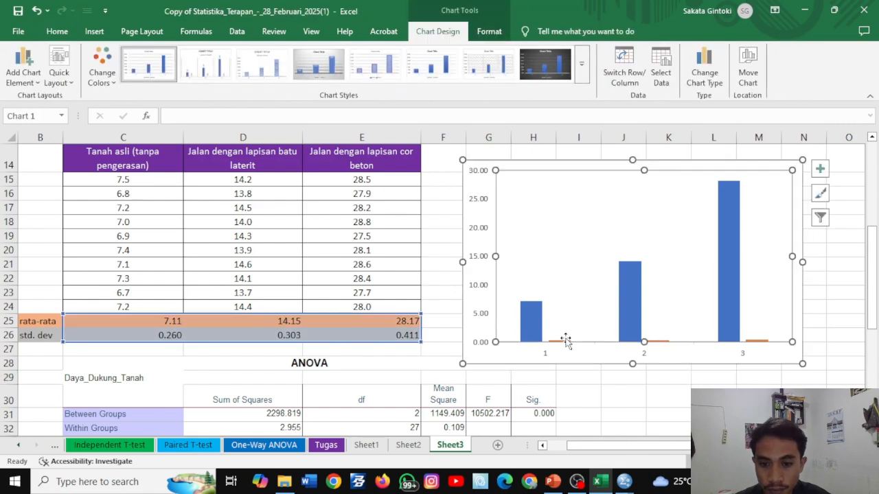
pyautogui.click(565, 341)
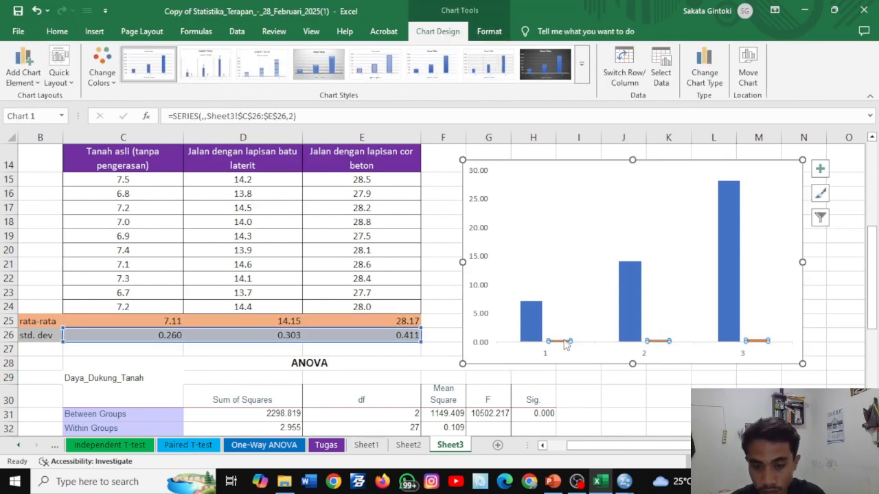
pyautogui.press('Delete')
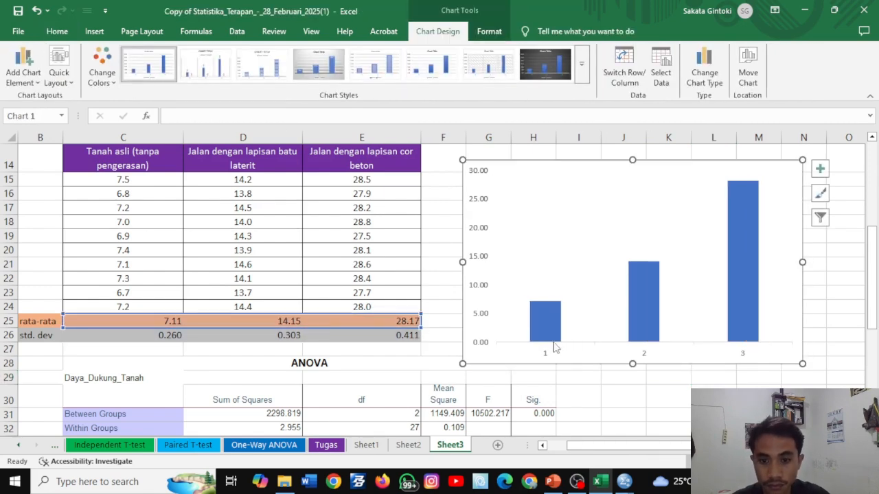
# - Give the chart's plot area a black outline
pyautogui.click(485, 259)
pyautogui.click(551, 217)
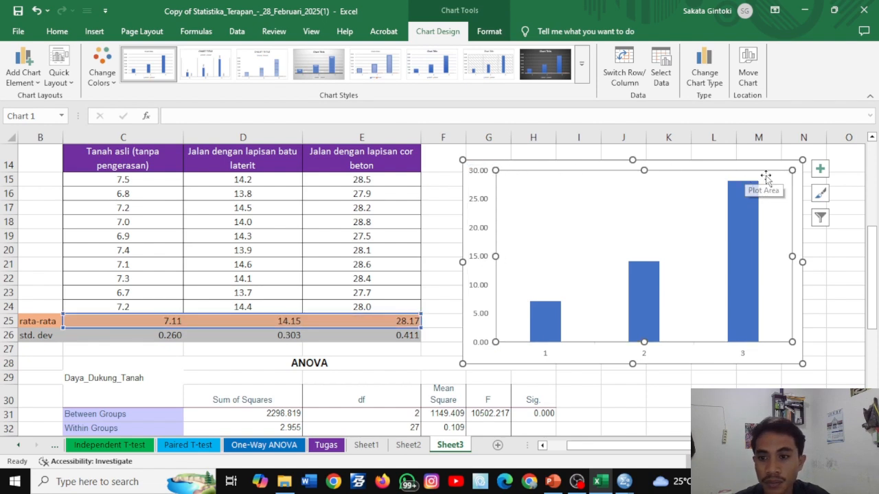
pyautogui.click(489, 31)
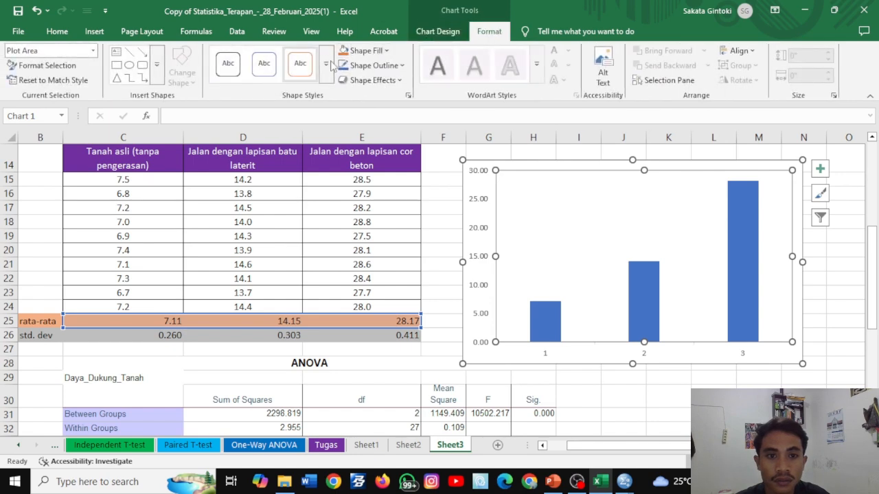
pyautogui.click(373, 66)
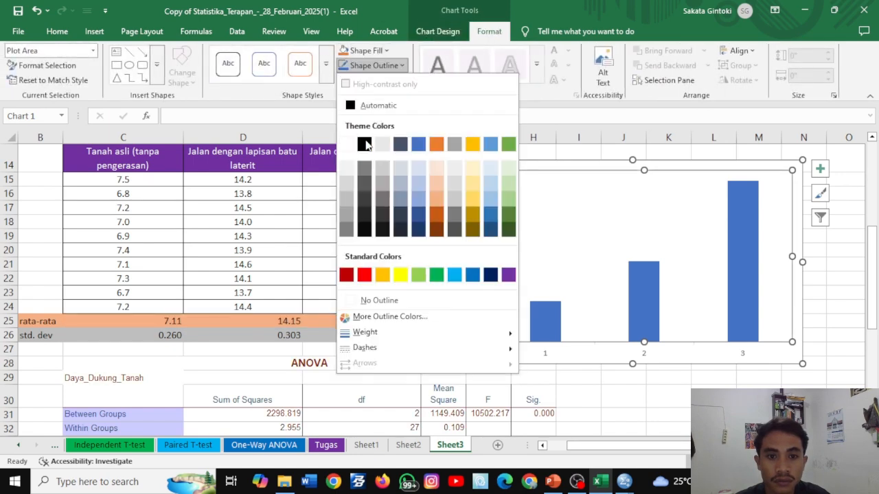
pyautogui.click(362, 144)
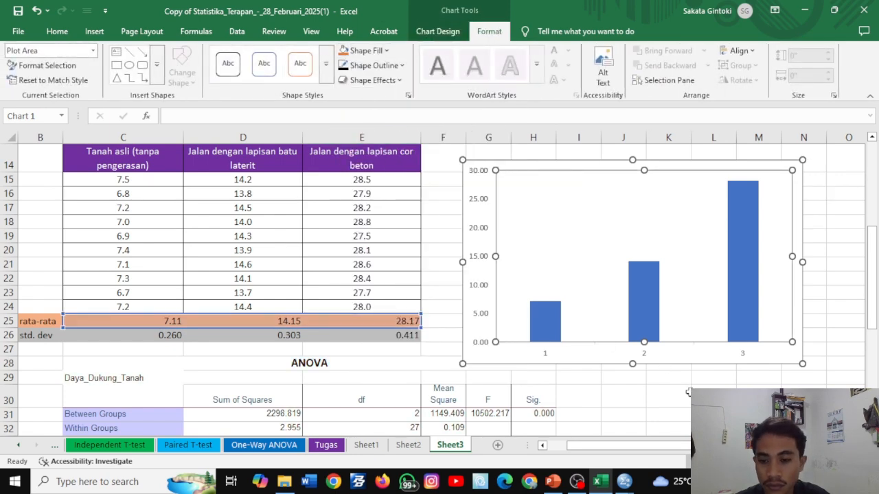
pyautogui.click(666, 392)
pyautogui.click(681, 342)
# - Reapply the black outline to the plot area and set its weight to 1 pt
pyautogui.click(489, 31)
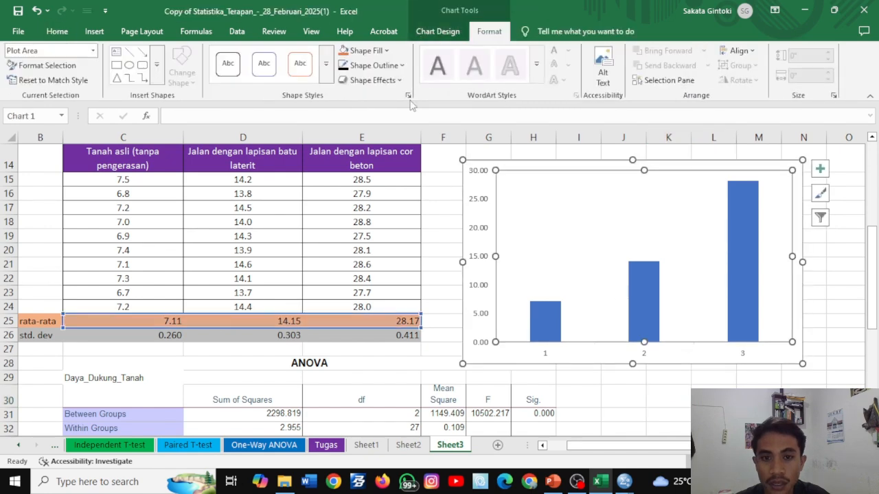
pyautogui.click(373, 65)
pyautogui.click(363, 141)
pyautogui.click(373, 65)
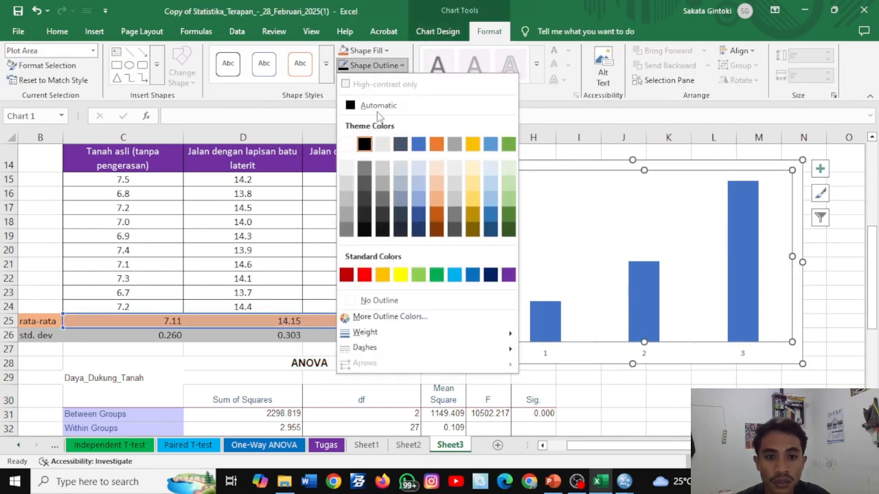
pyautogui.moveTo(379, 332)
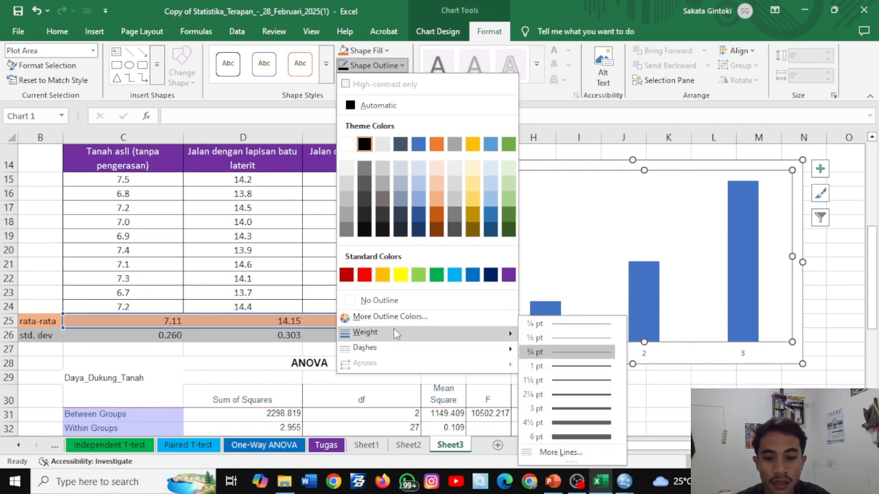
pyautogui.click(537, 371)
pyautogui.click(710, 388)
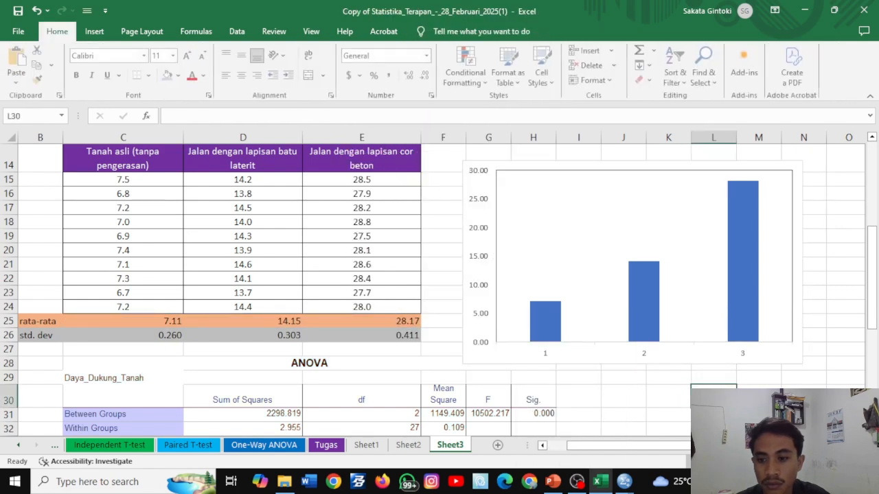
# - Set the horizontal axis line to the automatic outline colour with a weight of 1 pt
pyautogui.click(684, 348)
pyautogui.click(371, 65)
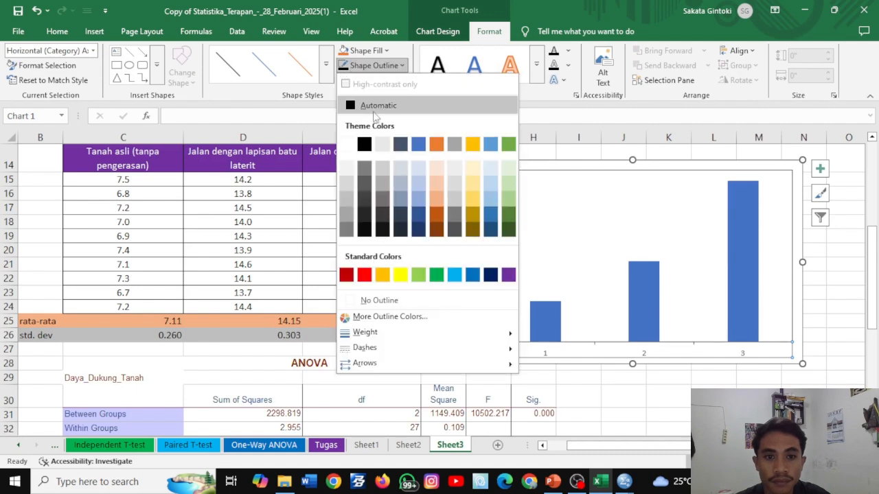
pyautogui.click(371, 104)
pyautogui.click(371, 65)
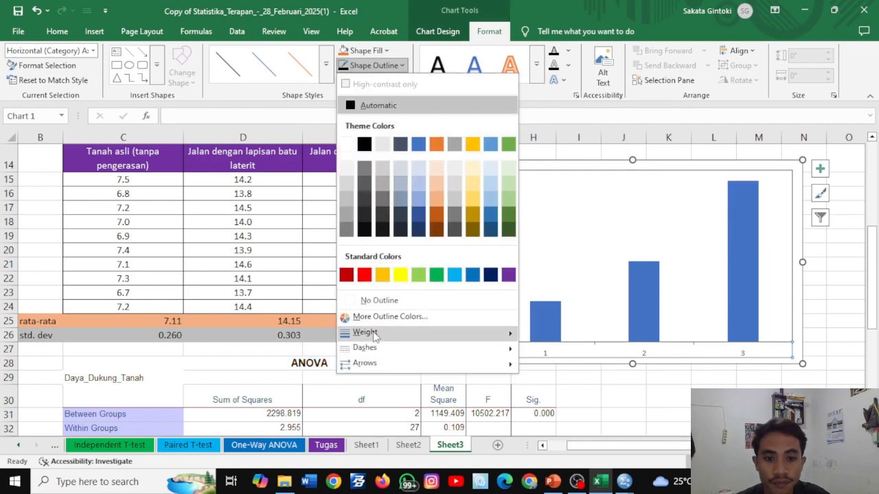
pyautogui.click(537, 366)
pyautogui.click(668, 395)
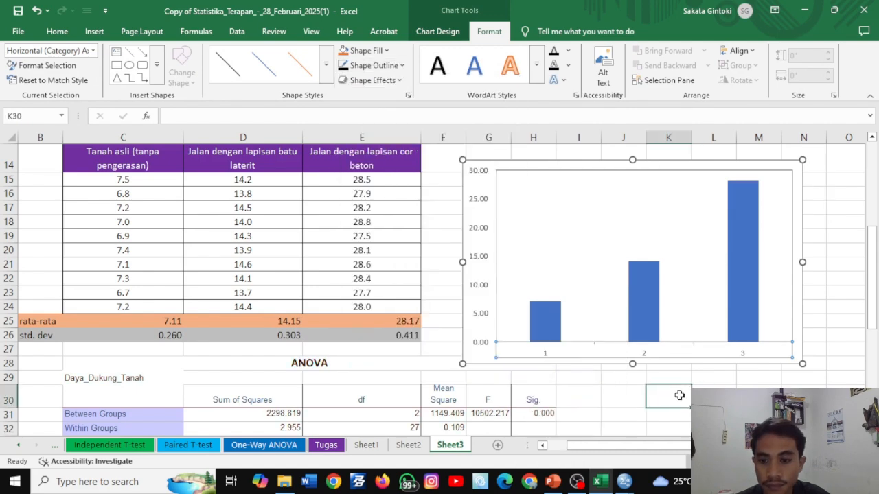
# - Outline the whole chart area in black with a weight of 1½ pt
pyautogui.click(577, 360)
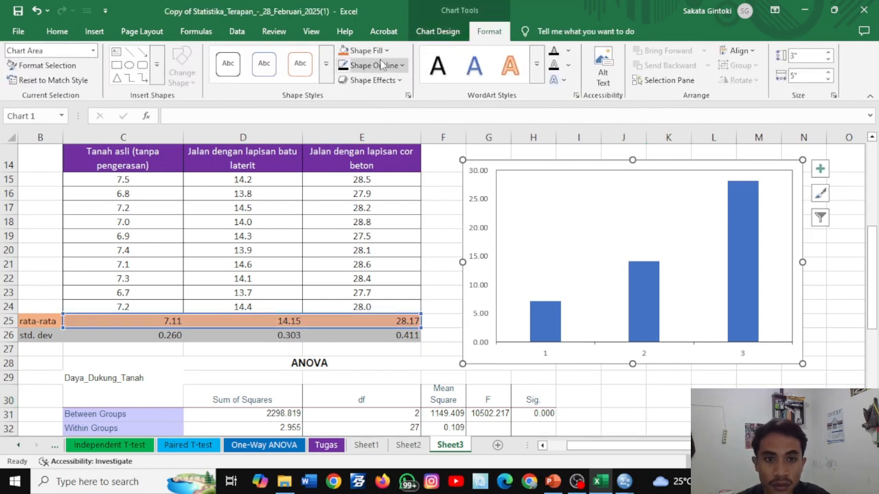
pyautogui.click(373, 65)
pyautogui.click(364, 168)
pyautogui.click(578, 378)
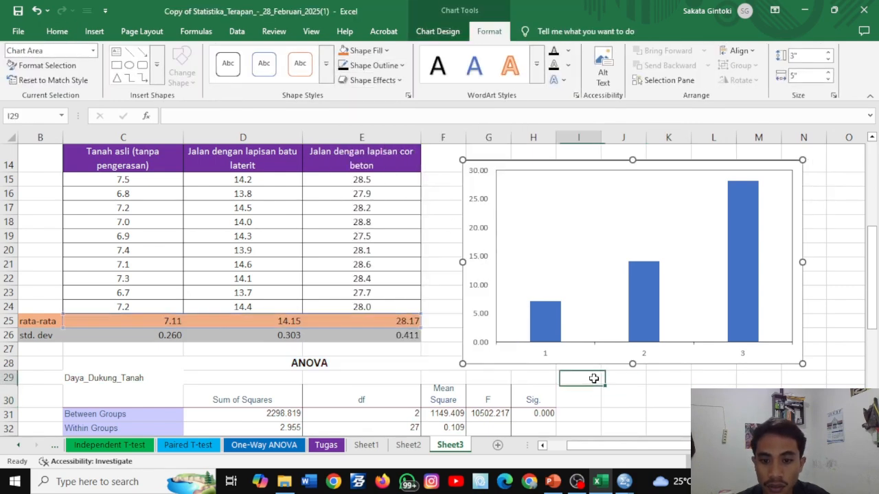
pyautogui.click(506, 364)
pyautogui.click(373, 65)
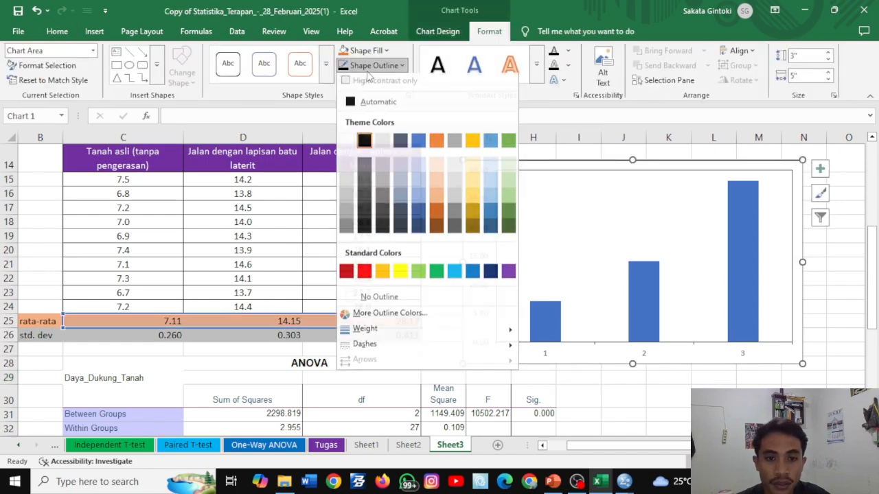
pyautogui.moveTo(373, 333)
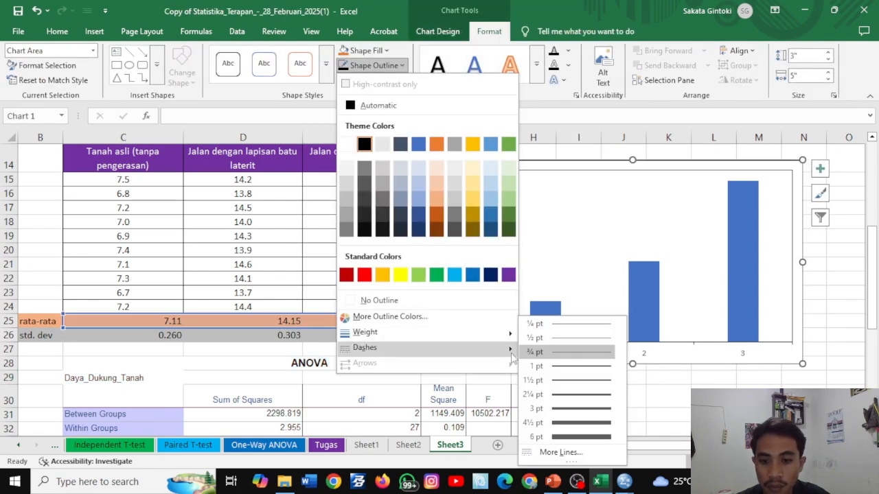
pyautogui.click(551, 381)
pyautogui.click(667, 390)
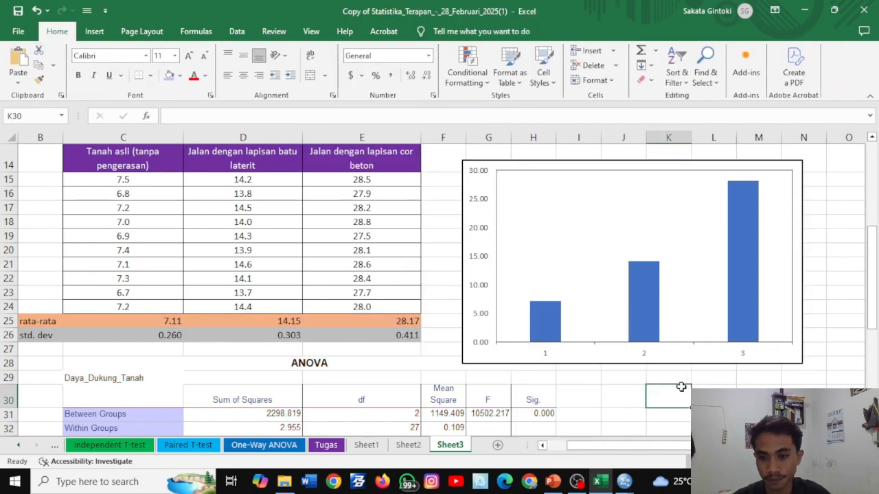
# - Apply the black WordArt text style to the vertical and horizontal axis labels
pyautogui.click(477, 234)
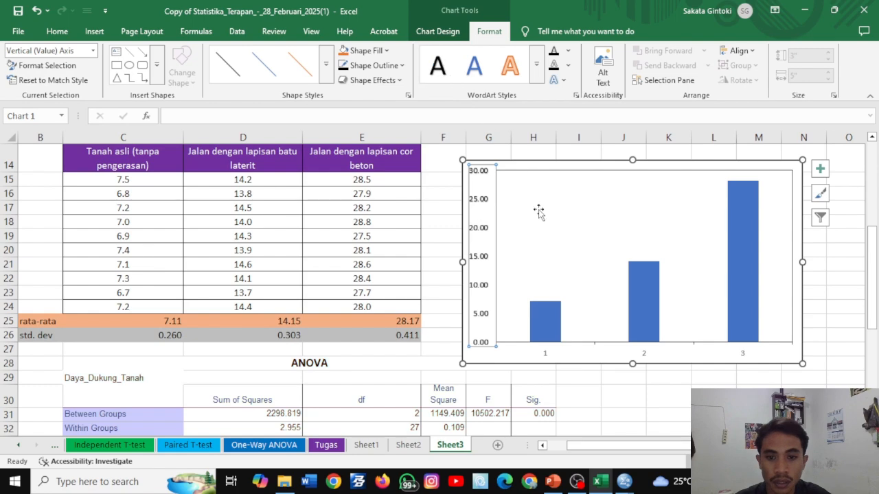
pyautogui.click(608, 372)
pyautogui.click(643, 357)
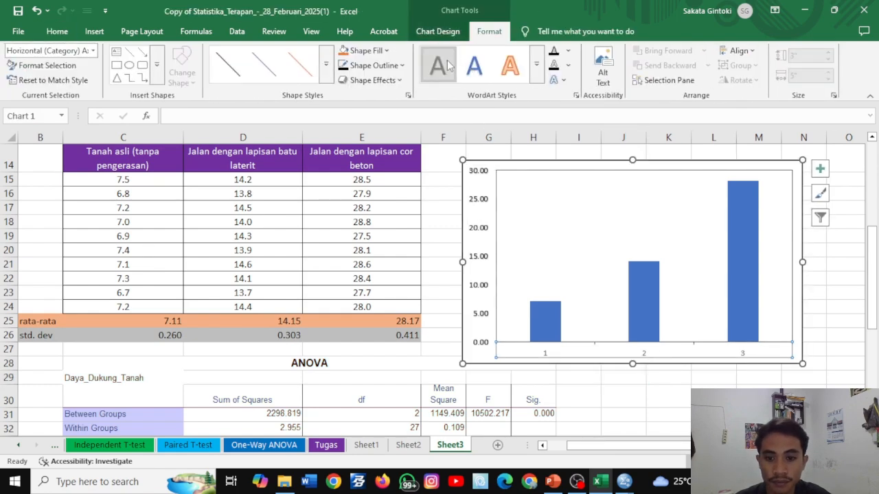
pyautogui.click(672, 383)
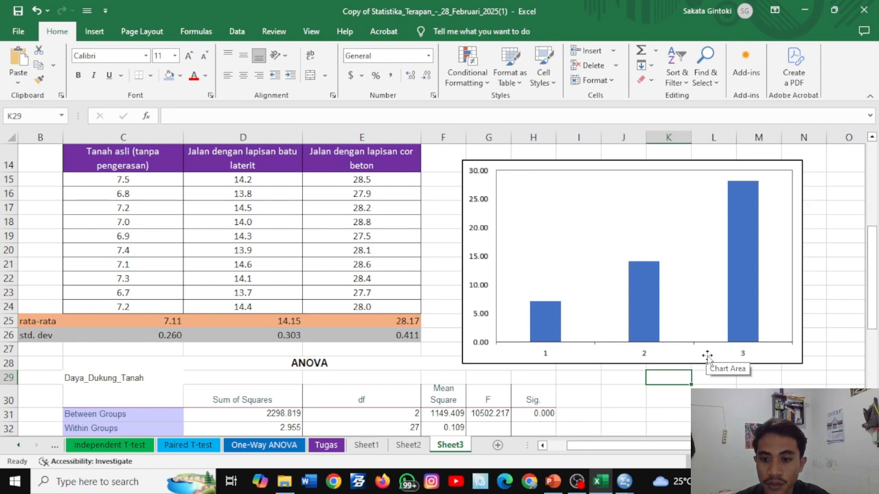
# - Use the three road-material headings in C14:E14 as the chart's horizontal category labels
pyautogui.doubleClick(707, 356)
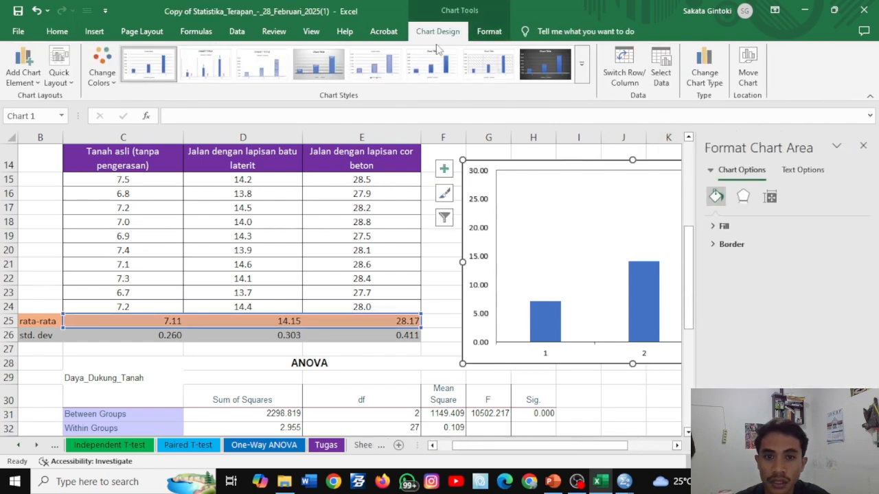
pyautogui.click(659, 69)
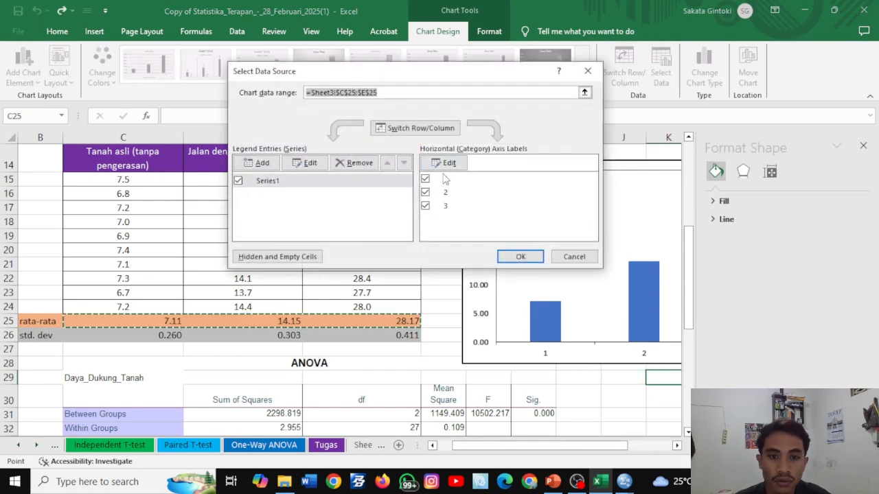
pyautogui.moveTo(459, 72); pyautogui.dragTo(540, 87)
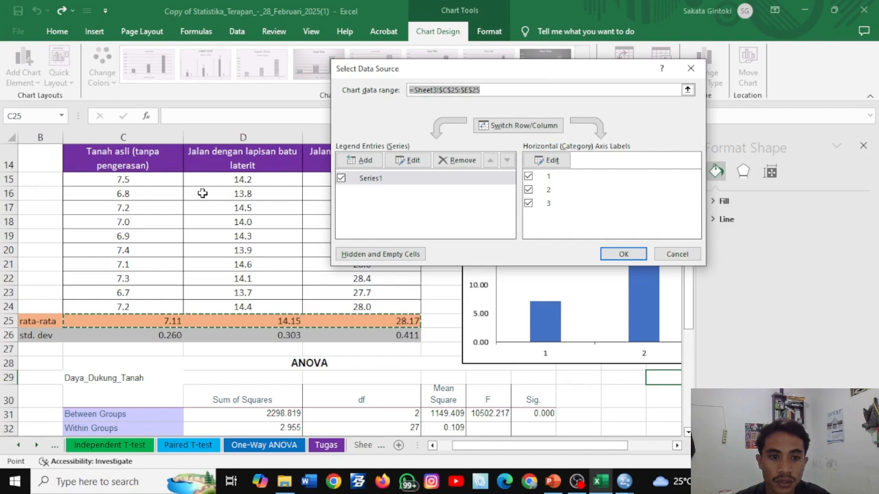
pyautogui.scroll(3, 203, 193)
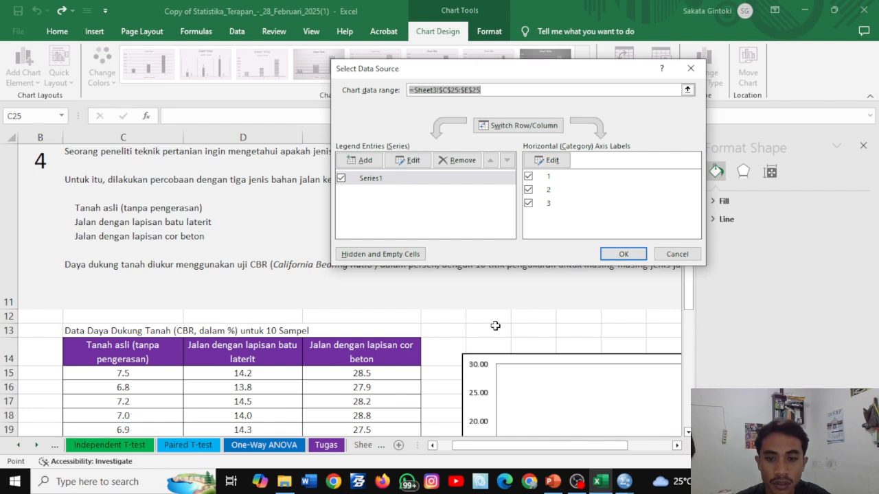
pyautogui.click(552, 160)
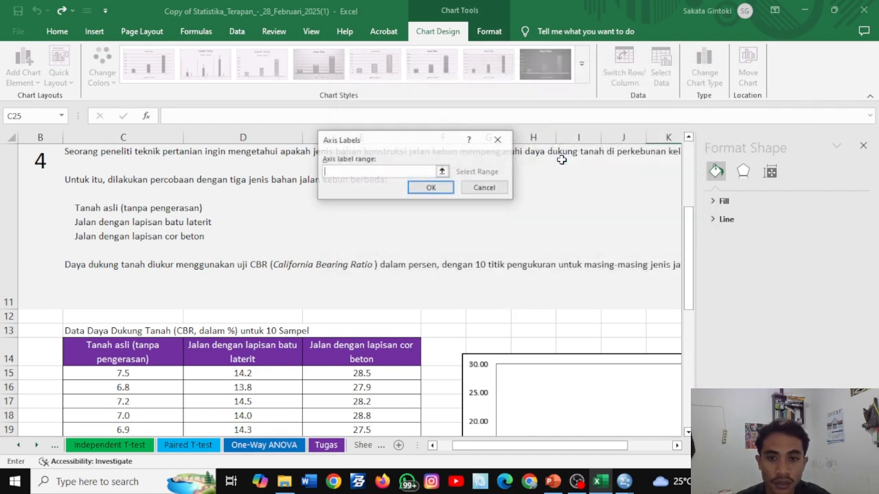
pyautogui.click(146, 348)
pyautogui.moveTo(146, 348); pyautogui.dragTo(367, 350)
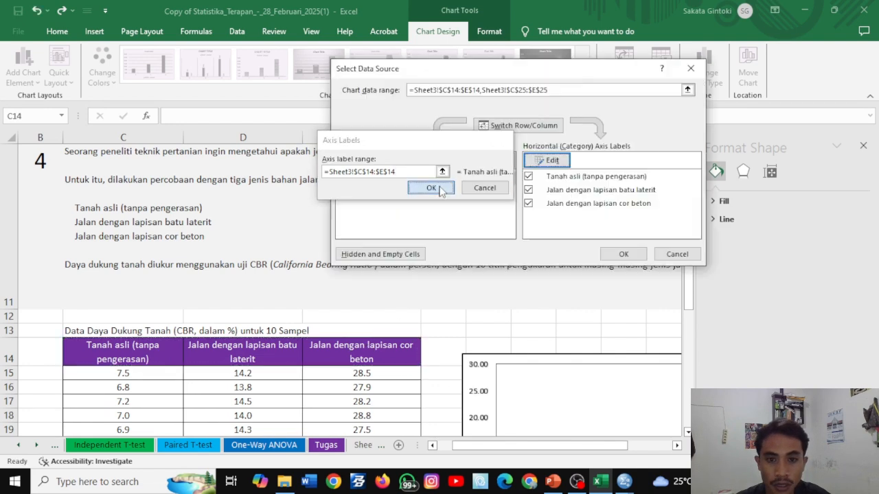
pyautogui.click(438, 192)
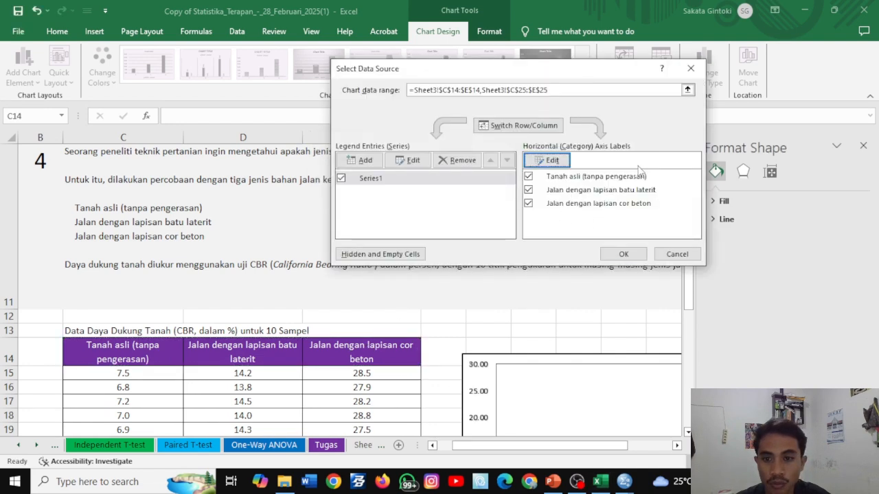
pyautogui.click(621, 254)
pyautogui.scroll(-6, 620, 278)
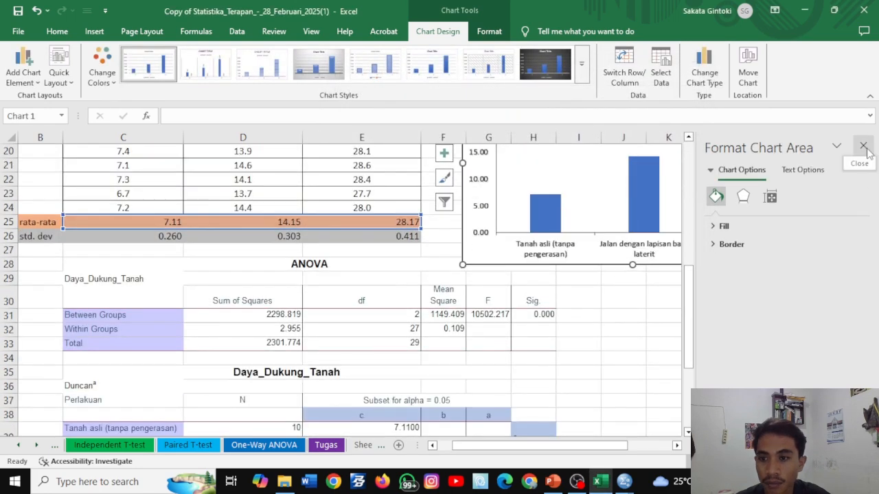
pyautogui.click(863, 145)
# - Add axis titles to both axes of the column chart
pyautogui.scroll(1, 665, 259)
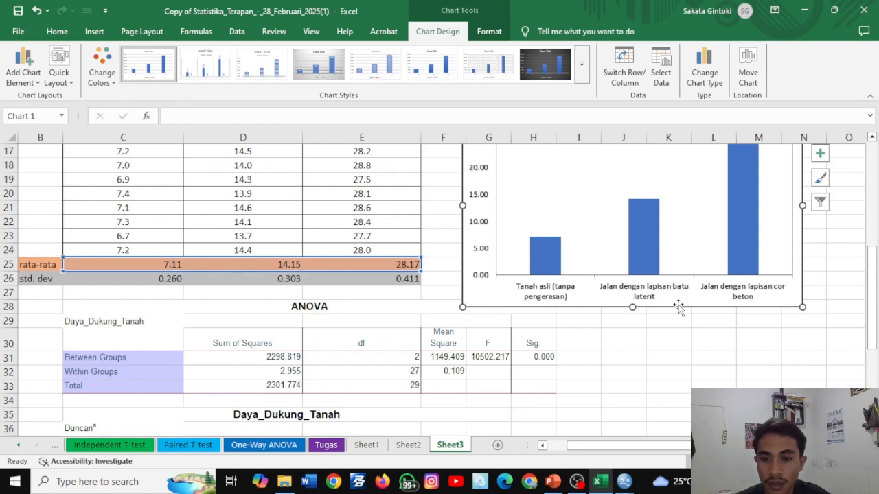
pyautogui.click(821, 157)
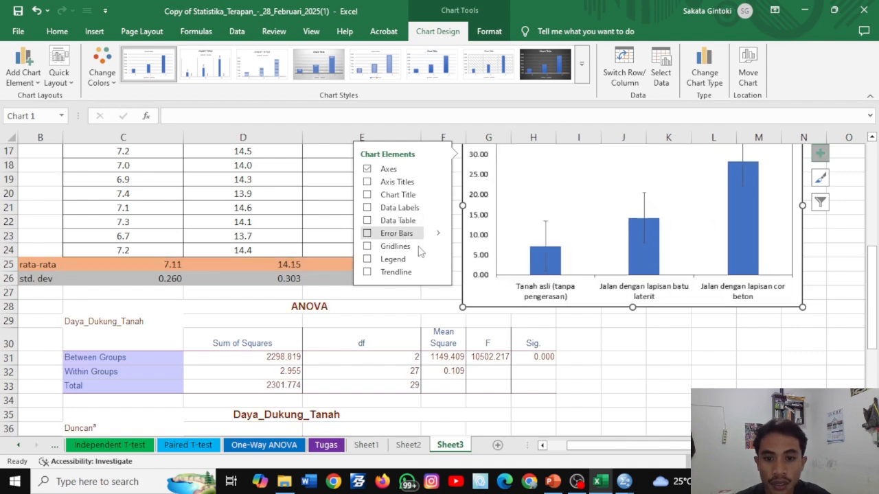
pyautogui.scroll(1, 695, 354)
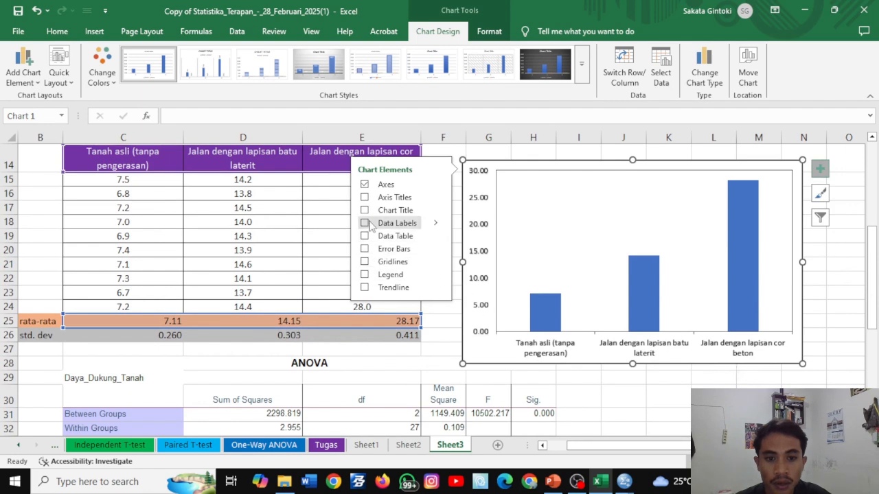
pyautogui.click(365, 197)
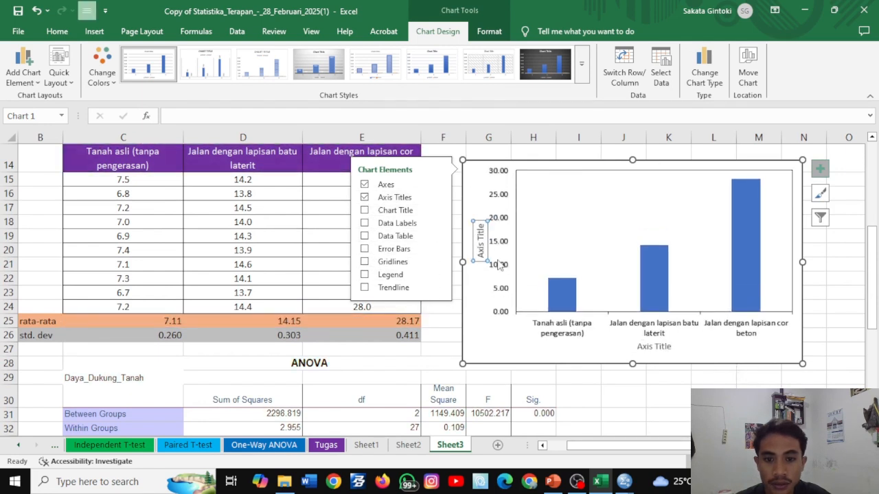
# - Change the horizontal axis title to "Perlakuan" and apply the black WordArt text style to it
pyautogui.click(659, 346)
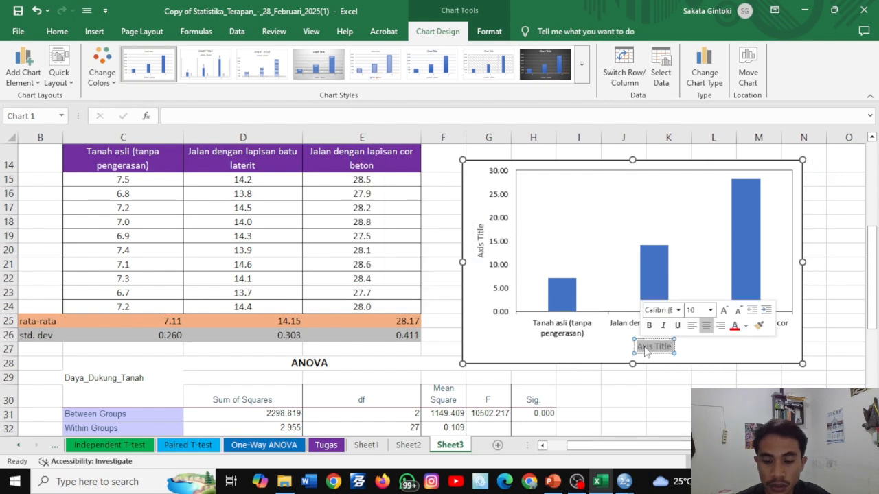
pyautogui.write('Per')
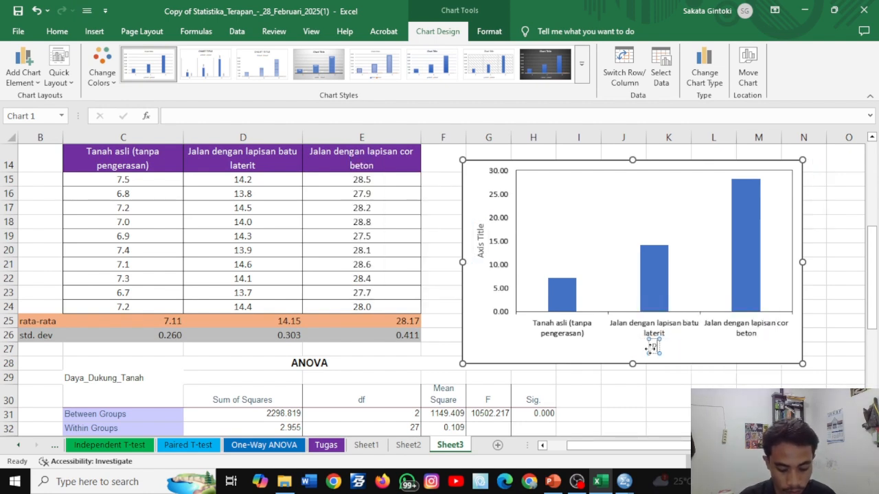
pyautogui.write('lakuan')
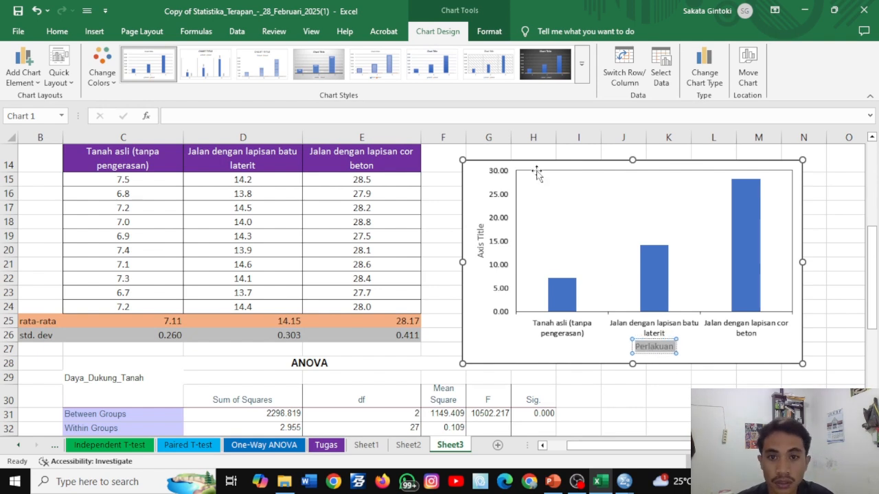
pyautogui.click(487, 32)
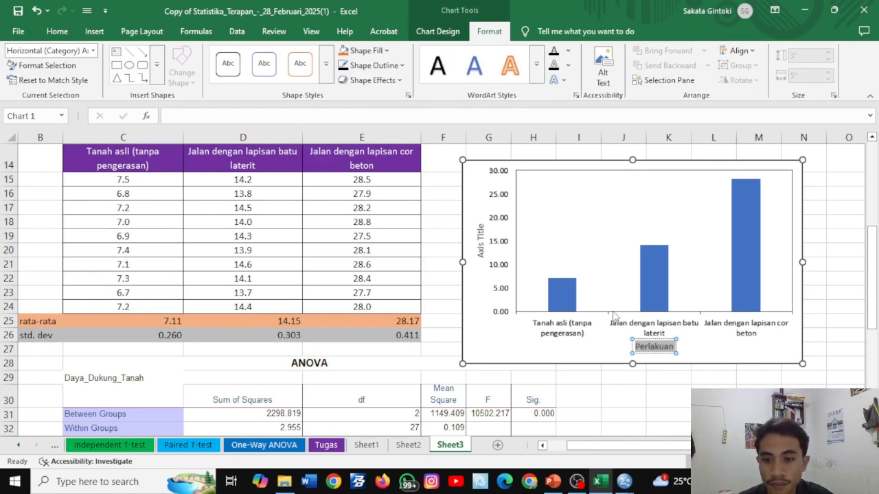
pyautogui.click(649, 379)
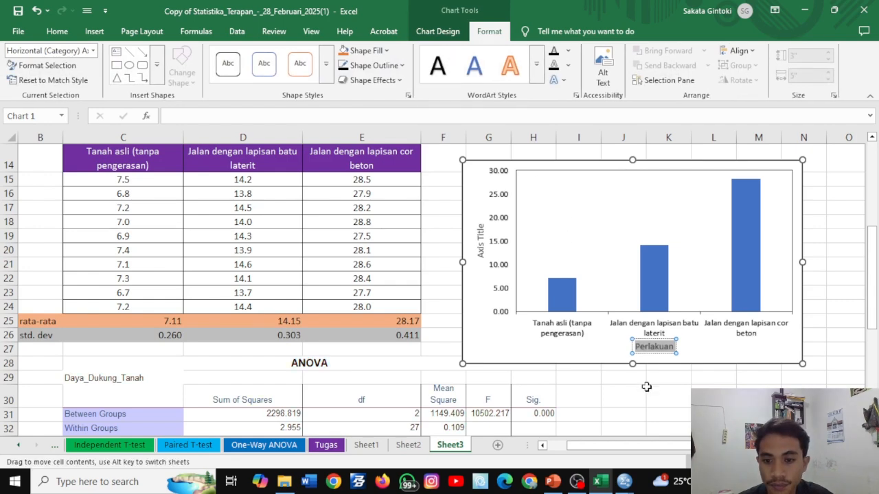
# - Copy "Data Daya Dukung Tanah (CBR, dalam %)" from the table caption in C13 and paste it as the vertical axis title
pyautogui.doubleClick(481, 241)
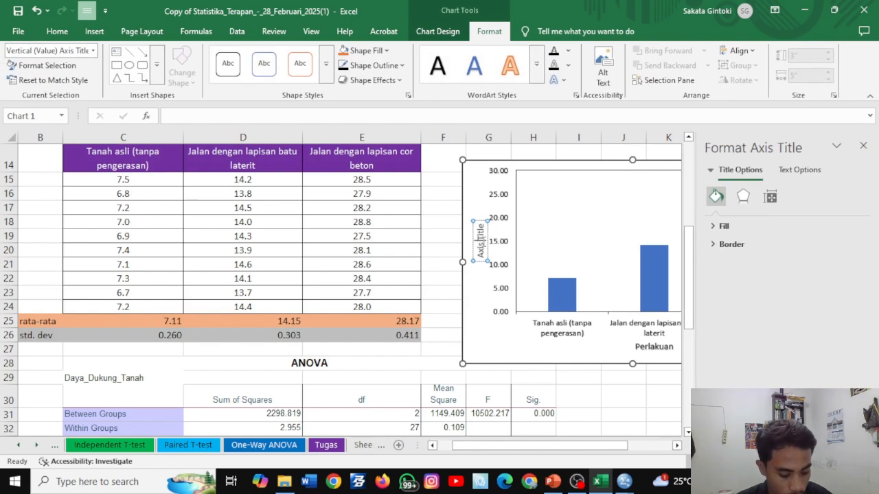
pyautogui.moveTo(481, 237); pyautogui.dragTo(484, 247)
pyautogui.scroll(4, 263, 207)
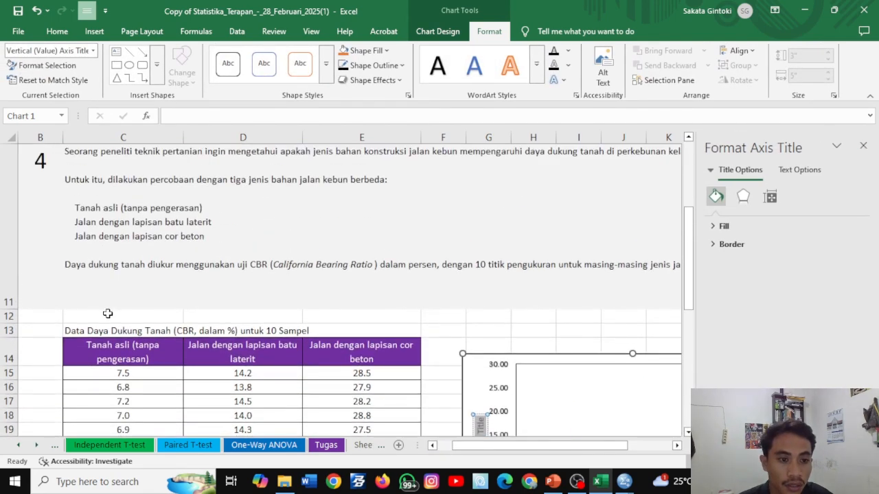
pyautogui.doubleClick(79, 331)
pyautogui.moveTo(65, 331); pyautogui.dragTo(238, 331)
pyautogui.hotkey('ctrl', 'c')
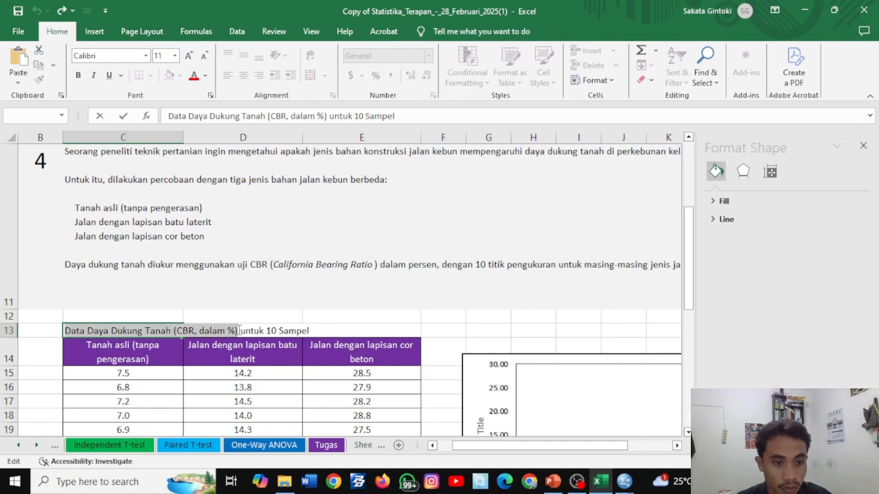
pyautogui.scroll(-4, 462, 329)
pyautogui.scroll(4, 465, 329)
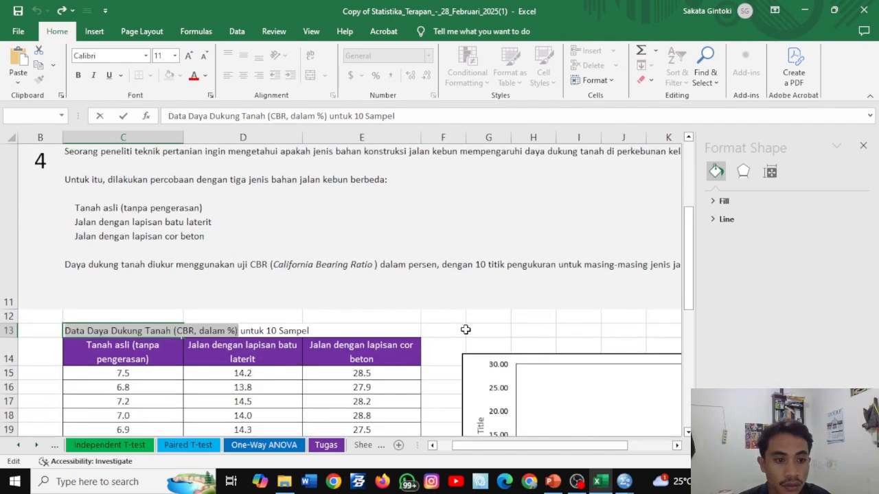
pyautogui.scroll(-4, 465, 330)
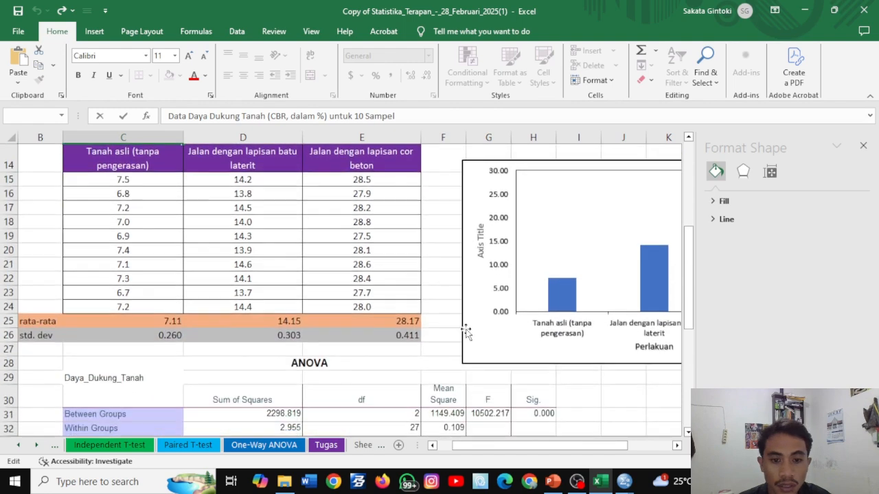
pyautogui.click(482, 250)
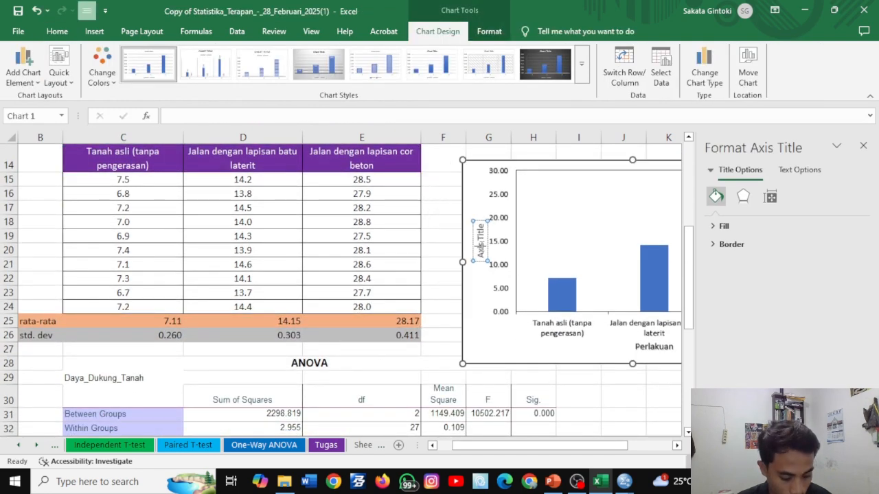
pyautogui.hotkey('ctrl', 'a')
pyautogui.hotkey('ctrl', 'v')
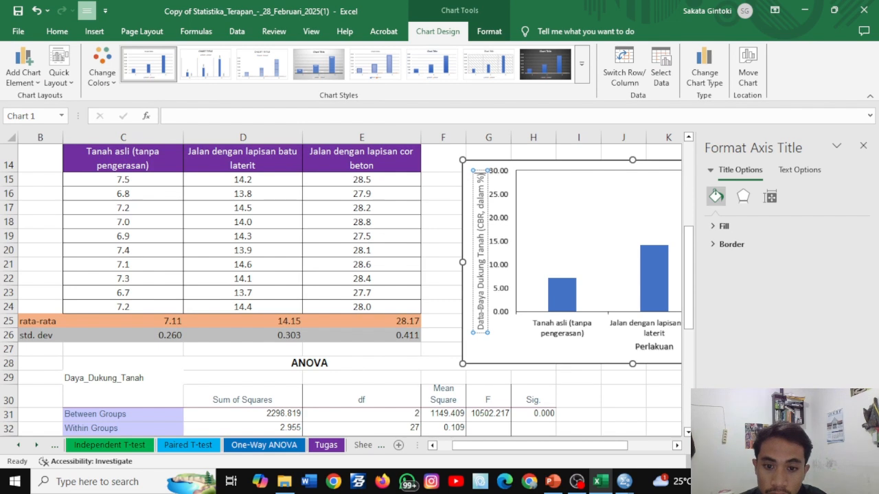
# - Delete the word "Data" from the vertical axis title so it reads "Daya Dukung Tanah (CBR, dalam %)"
pyautogui.click(482, 311)
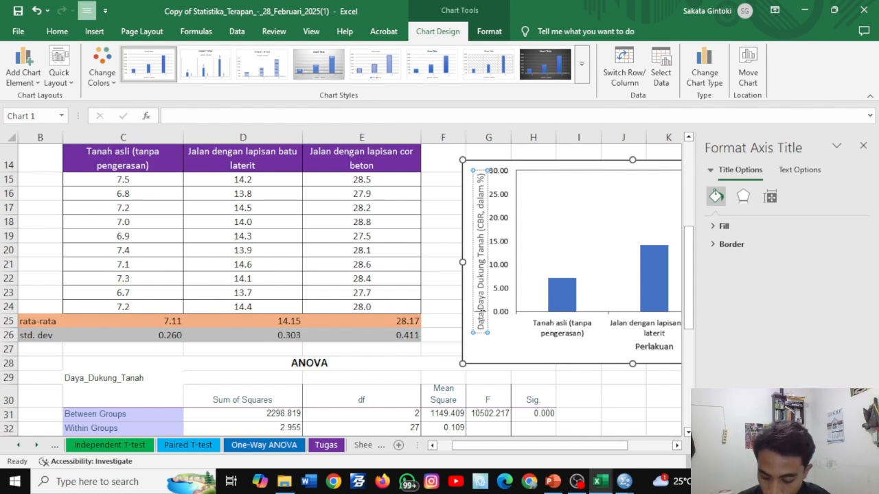
pyautogui.hotkey('ctrl', 'a')
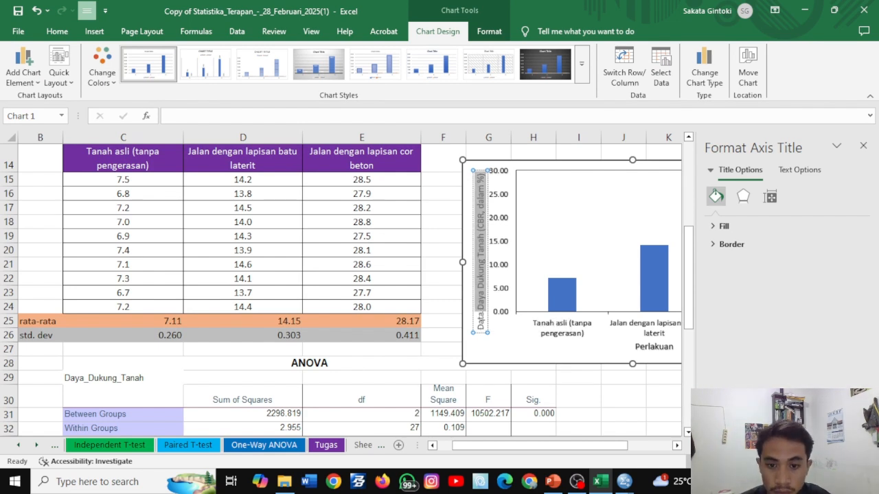
pyautogui.click(481, 315)
pyautogui.moveTo(481, 317); pyautogui.dragTo(483, 331)
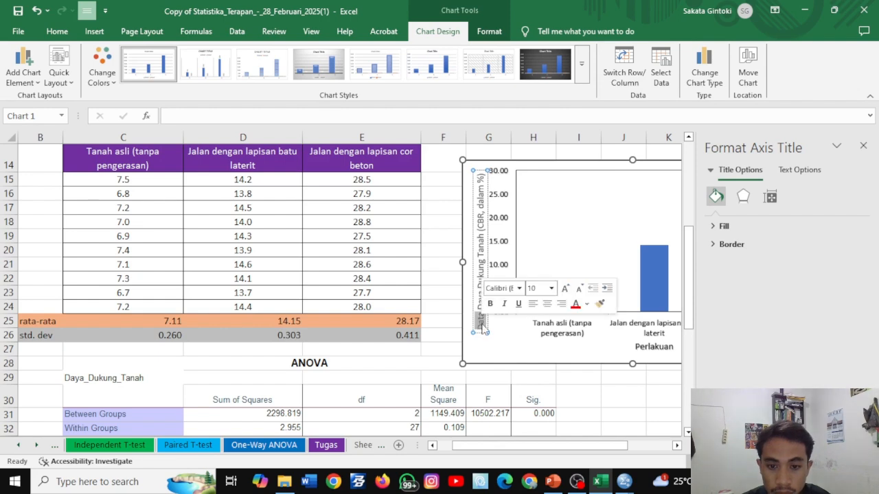
pyautogui.press('BackSpace')
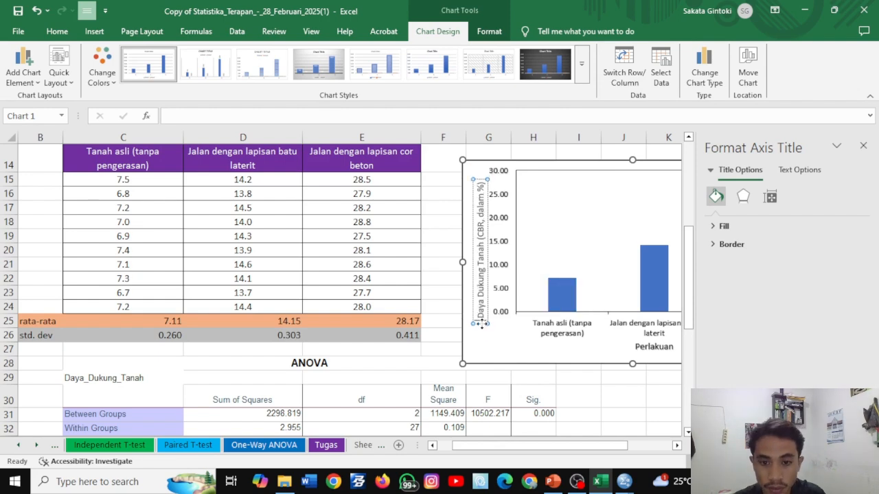
pyautogui.click(604, 400)
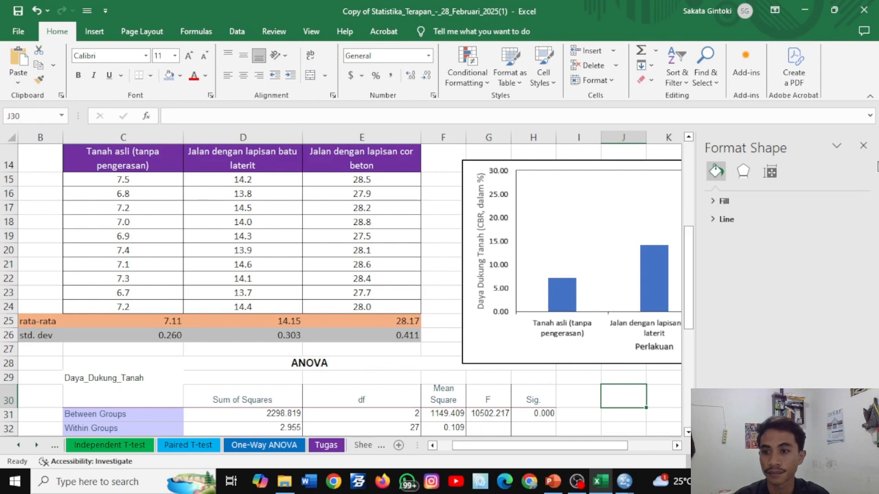
pyautogui.click(863, 145)
# - Apply the black WordArt text style to the whole vertical axis title
pyautogui.click(481, 233)
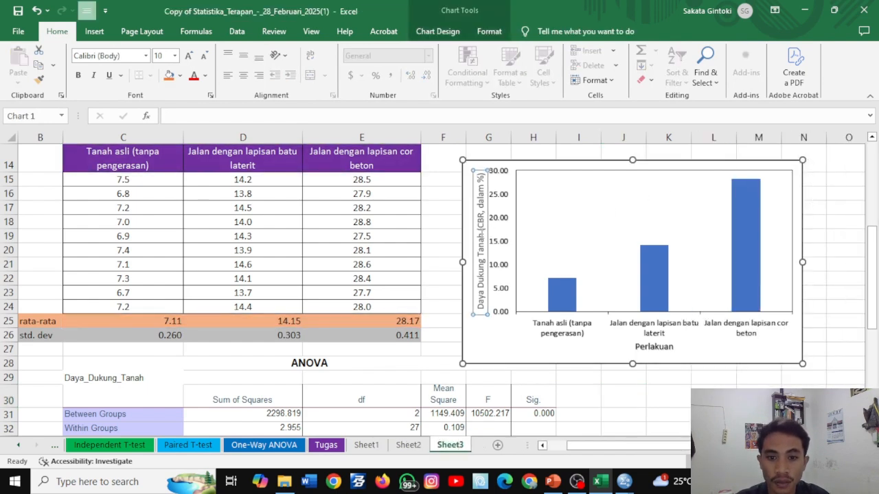
pyautogui.doubleClick(482, 234)
pyautogui.hotkey('ctrl', 'a')
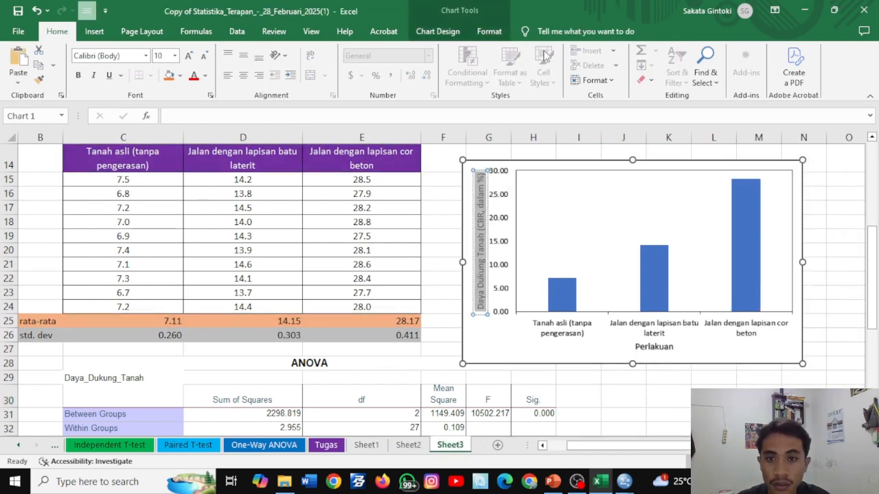
pyautogui.click(489, 32)
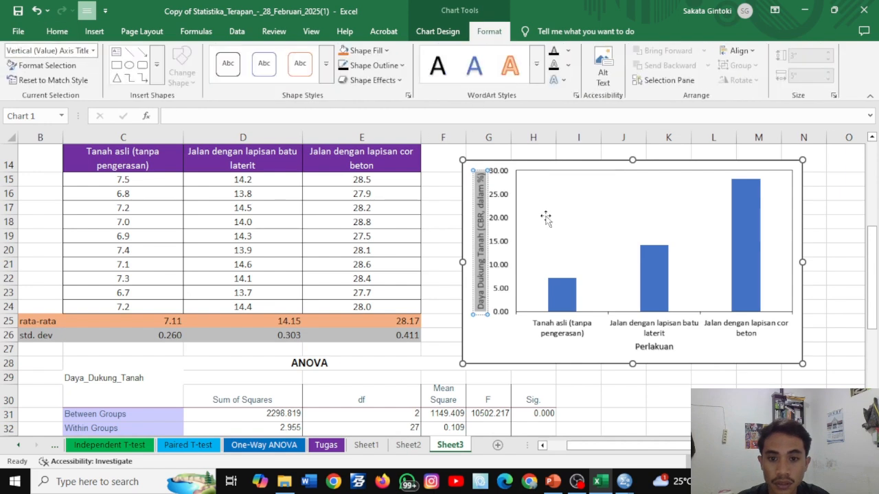
pyautogui.moveTo(483, 317); pyautogui.dragTo(483, 316)
pyautogui.click(484, 307)
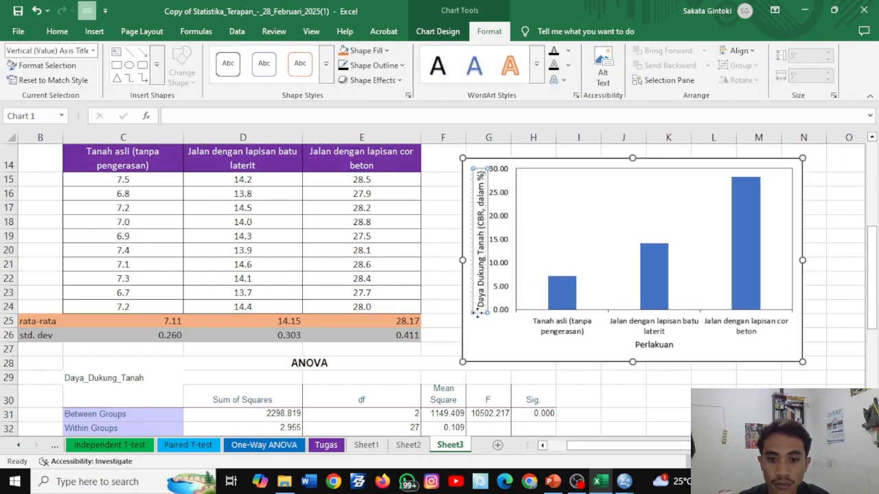
# - Set the vertical axis tick marks to major type Cross and minor type Outside
pyautogui.doubleClick(503, 269)
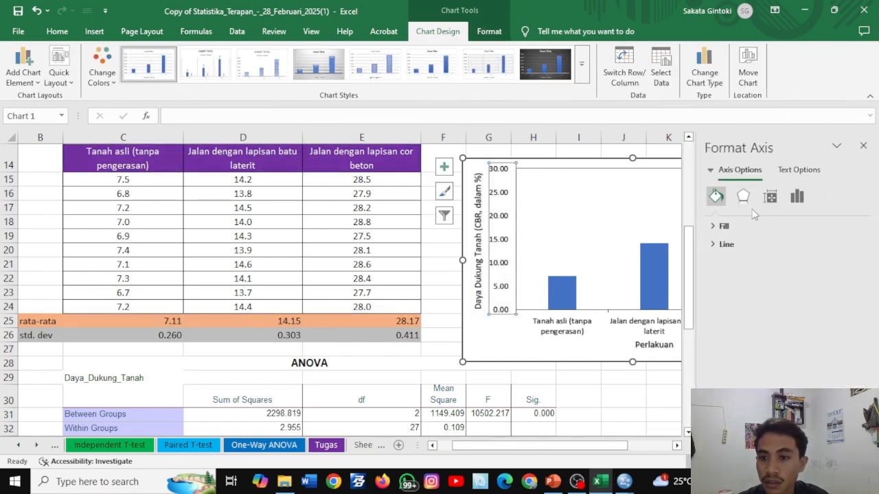
pyautogui.click(796, 196)
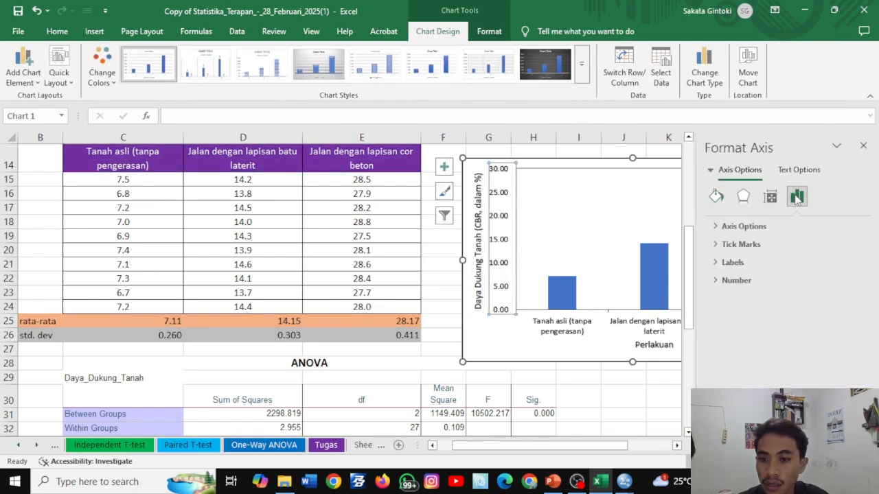
pyautogui.click(711, 244)
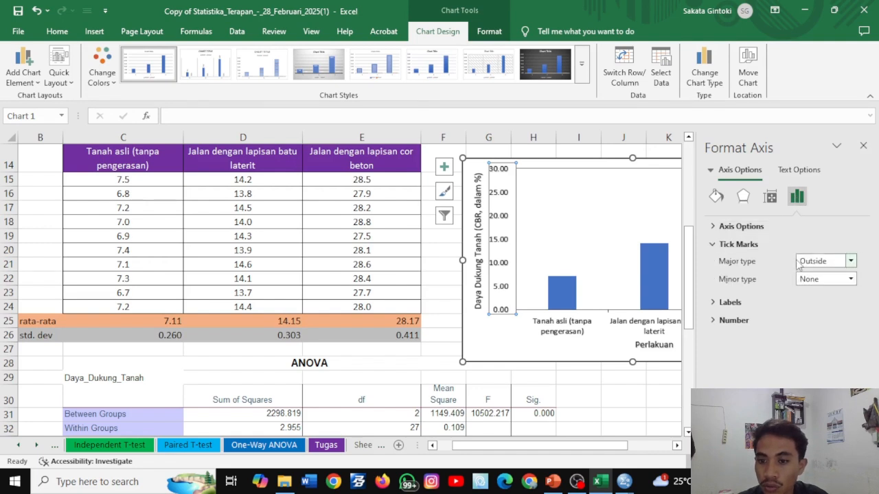
pyautogui.click(828, 264)
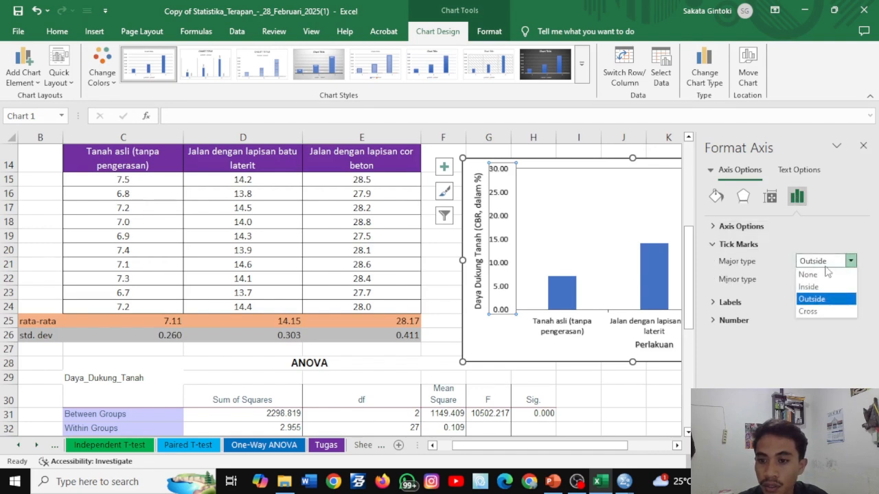
pyautogui.click(818, 313)
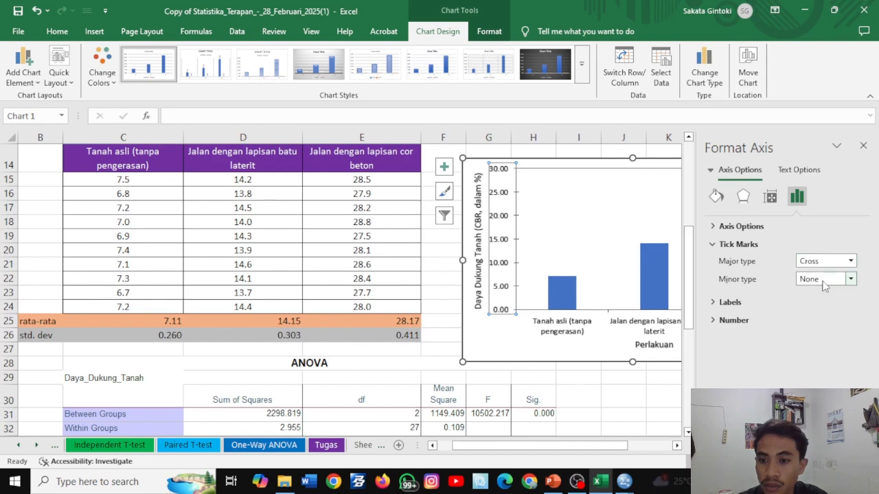
pyautogui.click(824, 281)
pyautogui.click(821, 320)
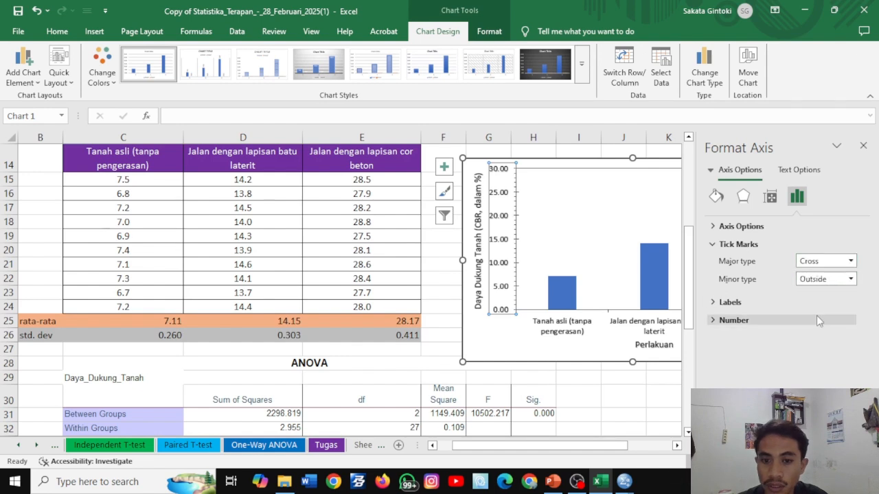
pyautogui.click(585, 377)
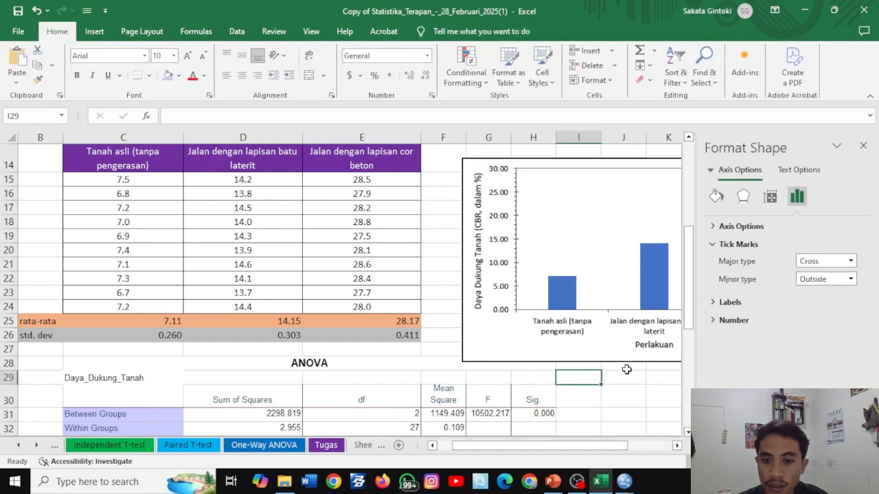
pyautogui.click(864, 146)
# - Set the horizontal axis tick marks to major type None and minor type Outside
pyautogui.click(602, 311)
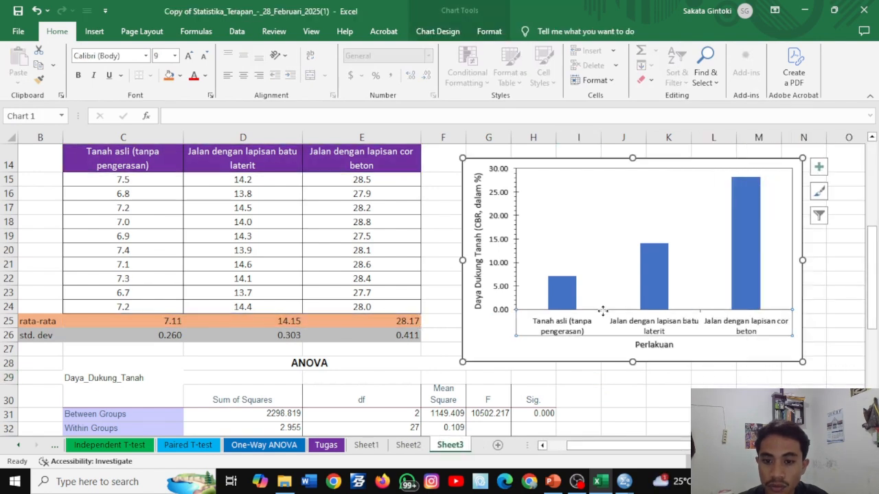
pyautogui.doubleClick(699, 315)
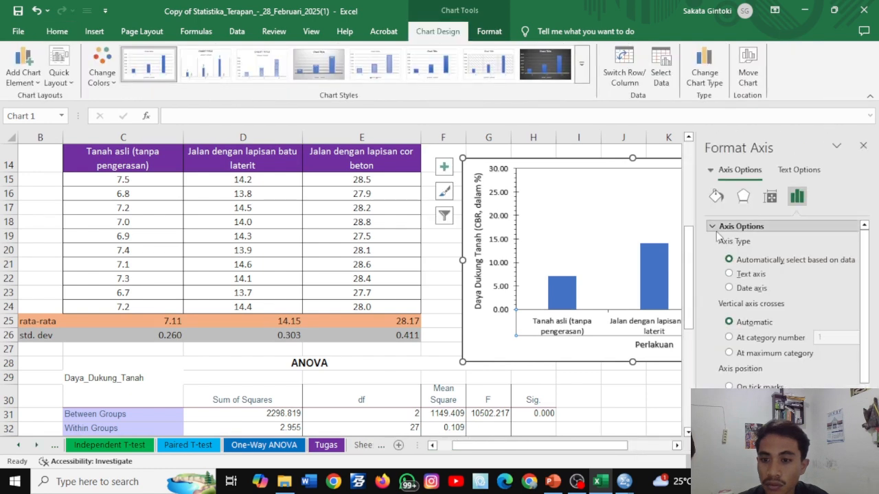
pyautogui.click(714, 227)
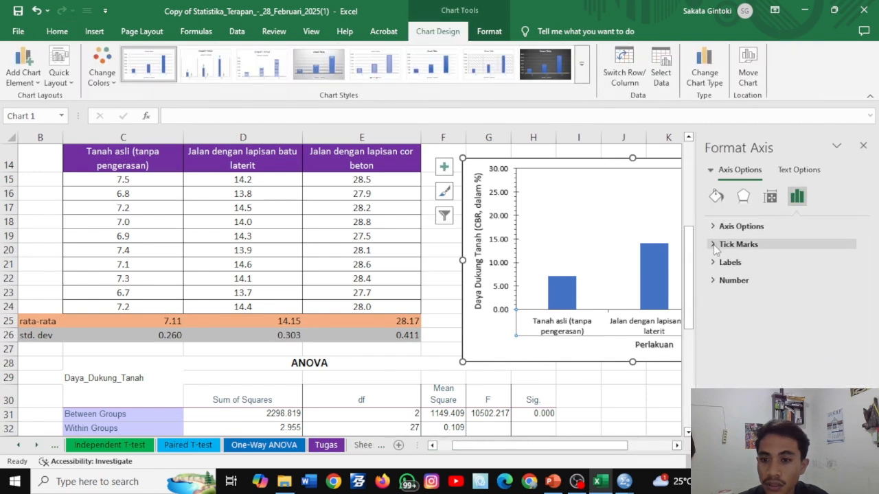
pyautogui.click(715, 248)
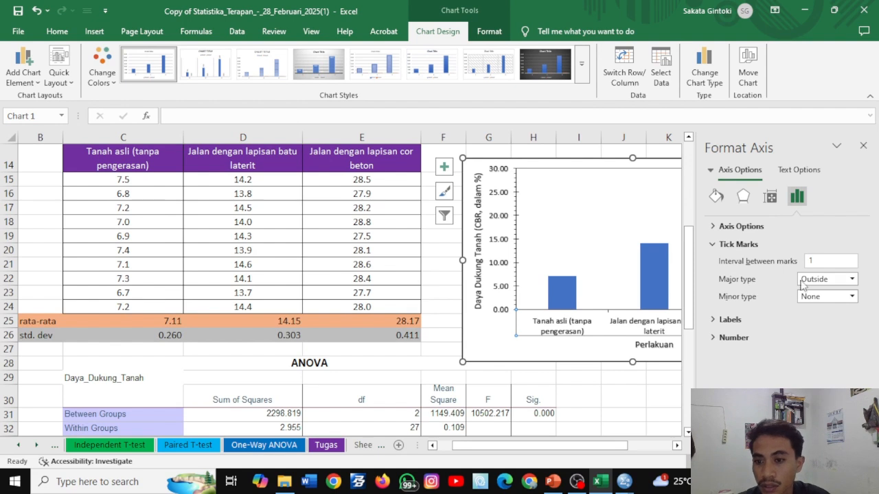
pyautogui.click(816, 280)
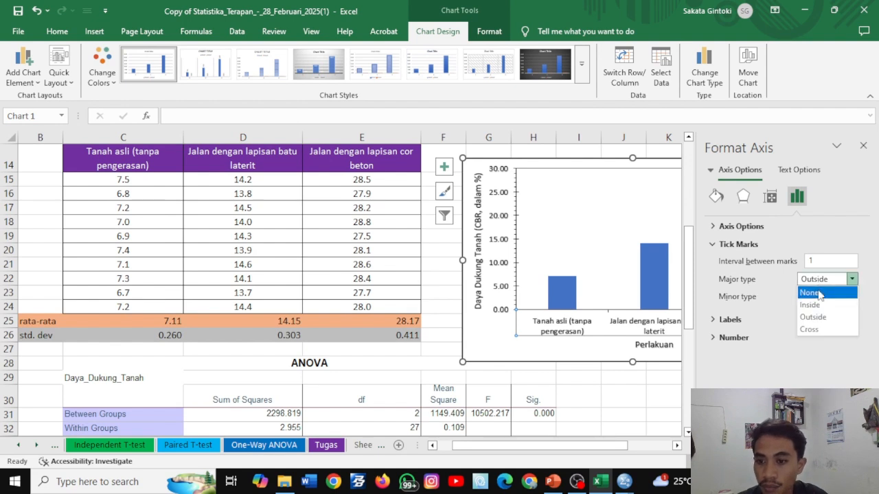
pyautogui.click(817, 293)
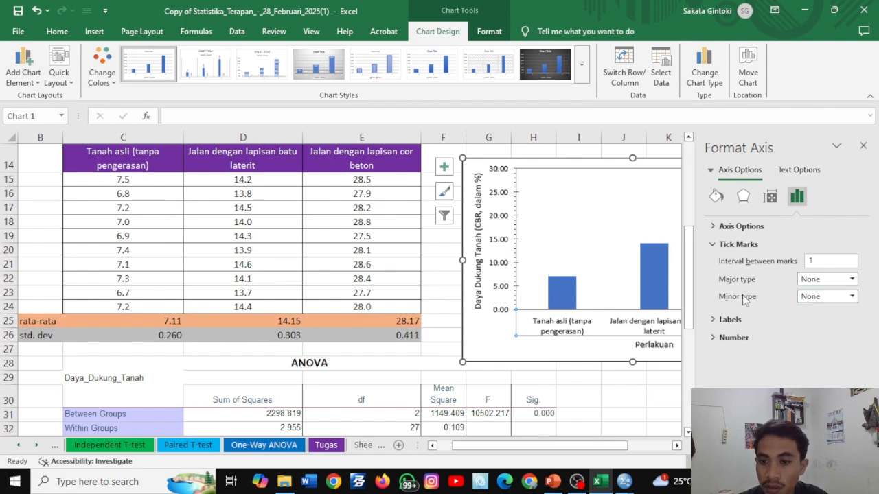
pyautogui.click(808, 301)
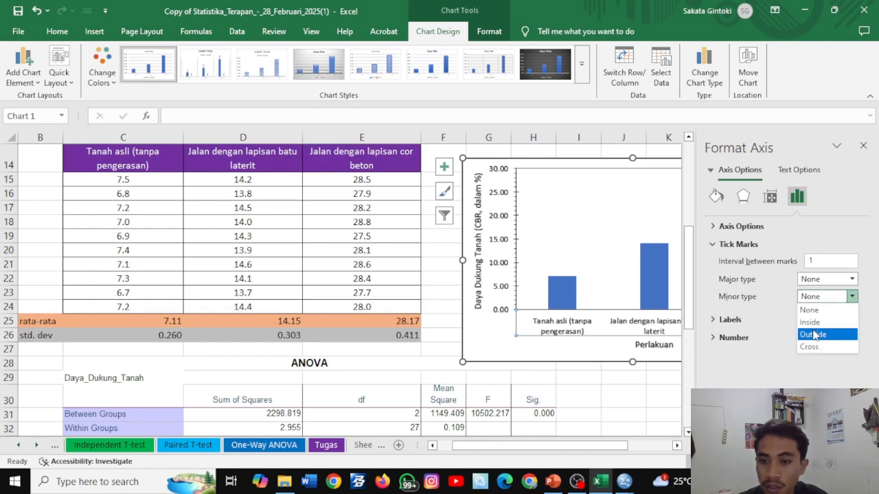
pyautogui.click(815, 332)
pyautogui.click(649, 389)
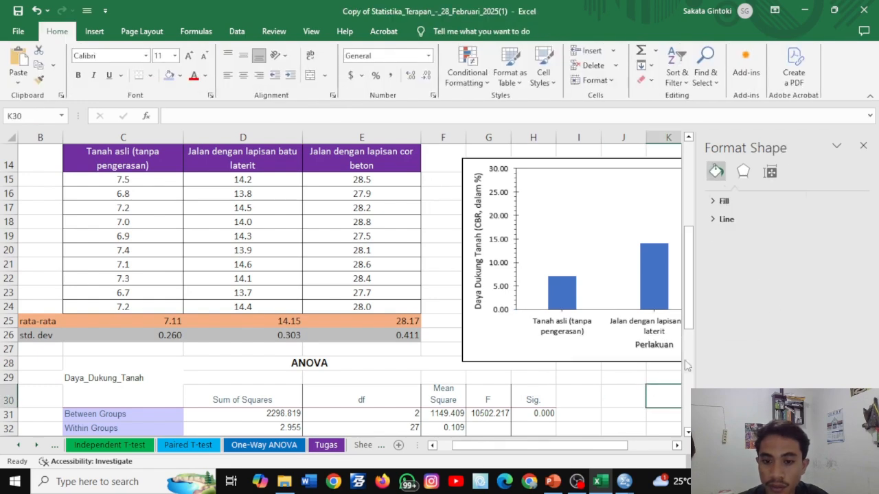
pyautogui.click(863, 145)
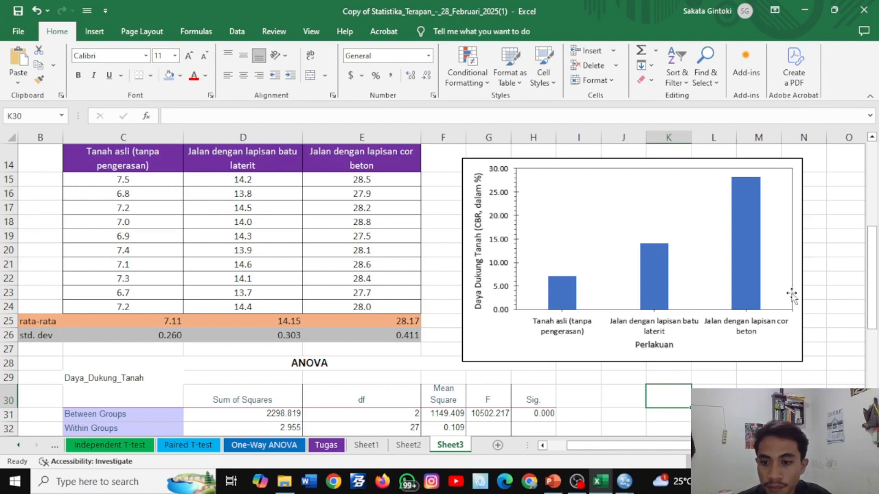
# - Give all columns in the chart series a black outline
pyautogui.hscroll(3, 708, 382)
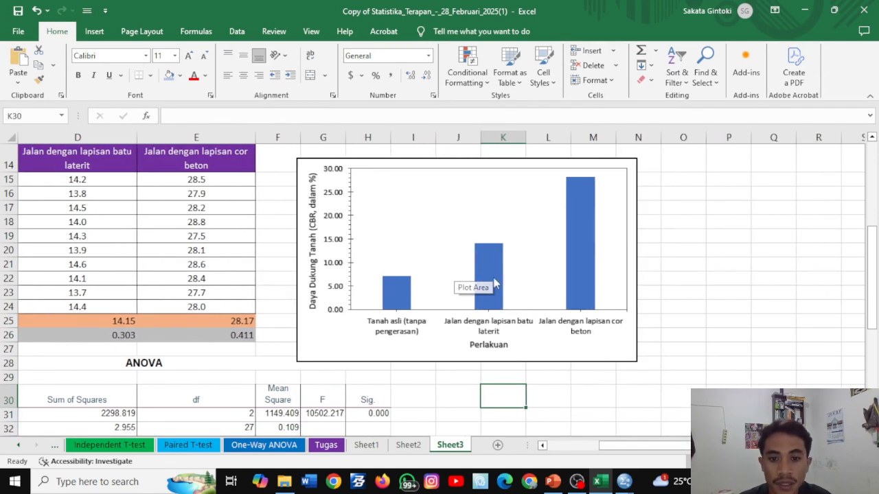
pyautogui.click(407, 293)
pyautogui.doubleClick(407, 294)
pyautogui.click(437, 31)
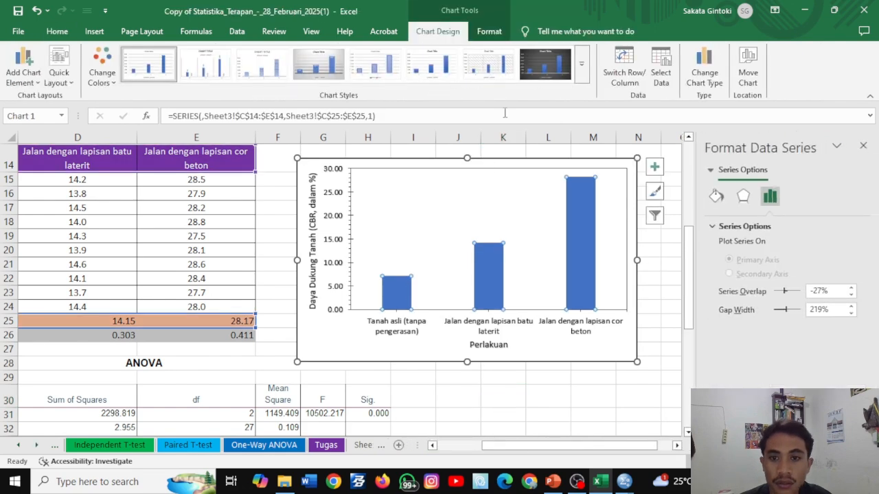
pyautogui.click(487, 35)
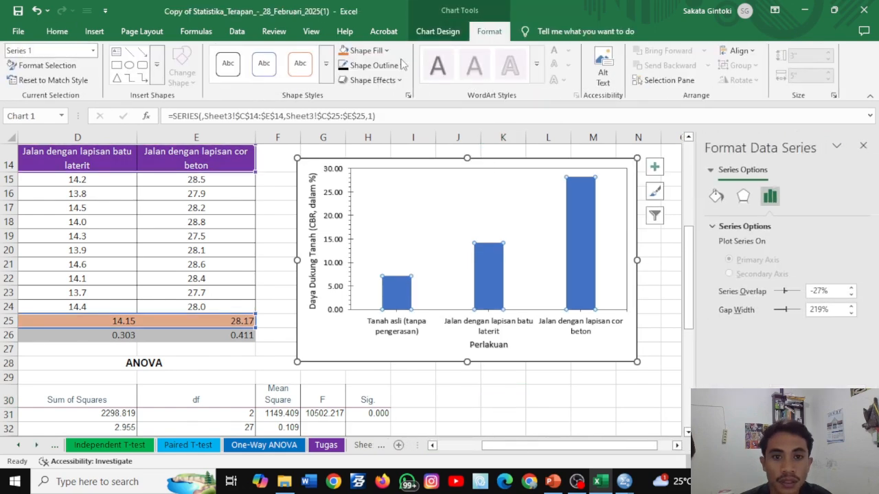
pyautogui.click(397, 68)
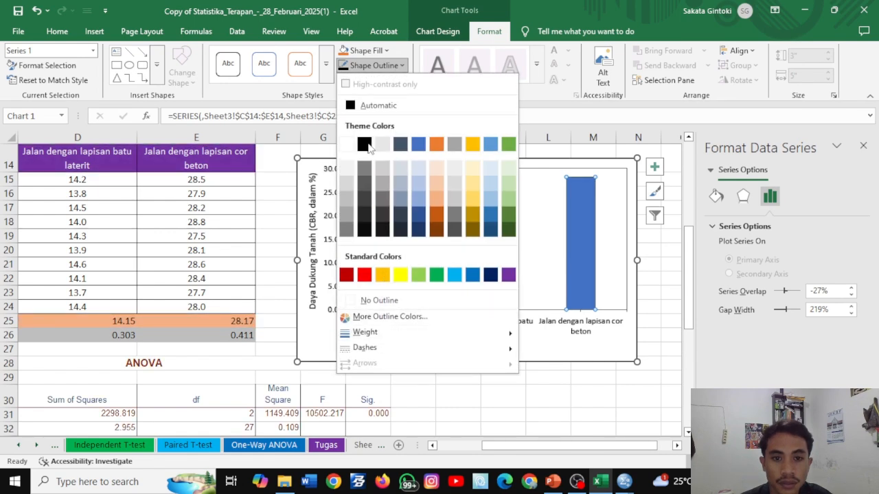
pyautogui.click(364, 144)
# - Set the outline weight of the chart columns to ¾ pt
pyautogui.click(374, 65)
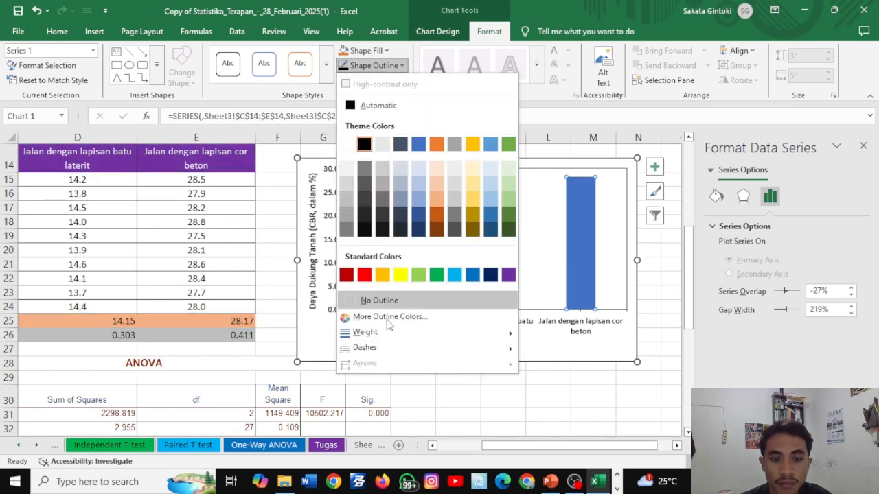
pyautogui.click(389, 318)
pyautogui.click(611, 21)
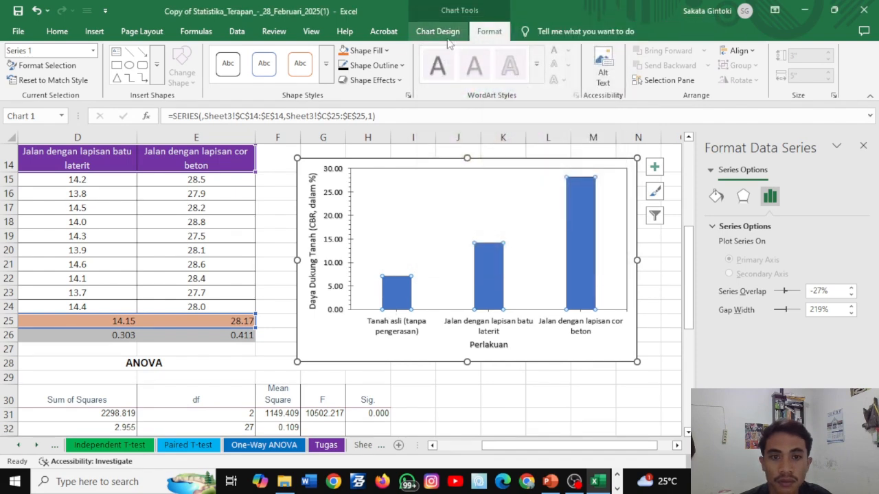
pyautogui.click(371, 65)
pyautogui.moveTo(511, 333)
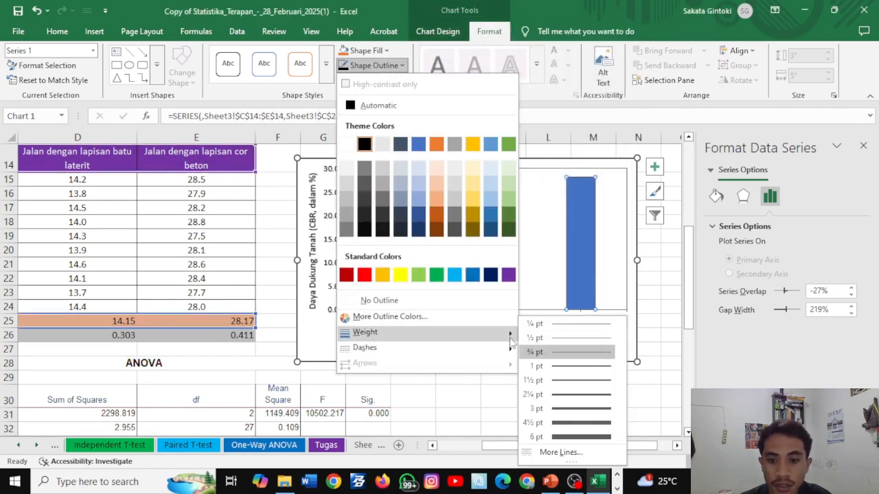
pyautogui.click(549, 352)
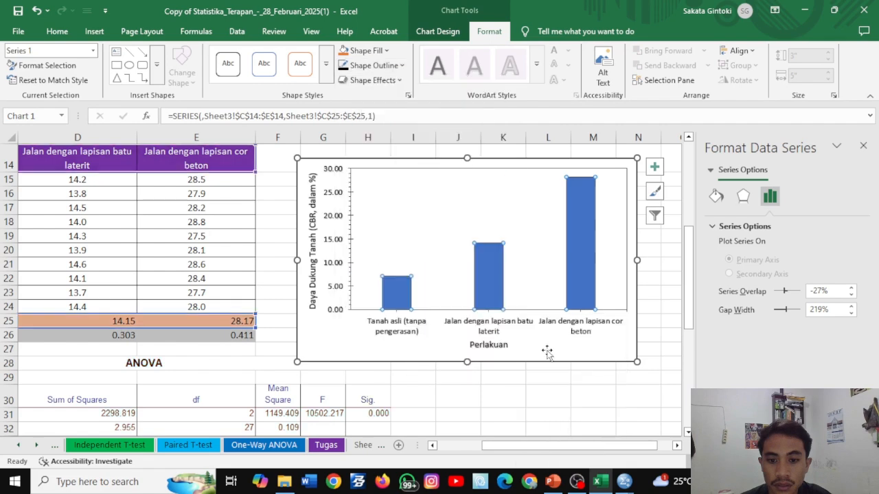
pyautogui.click(585, 395)
# - Fill all columns of the chart series with grey
pyautogui.click(400, 297)
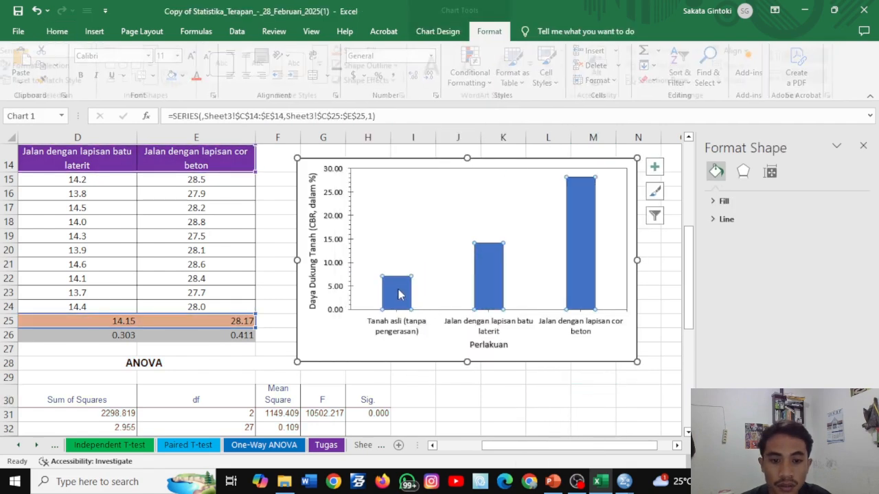
pyautogui.click(375, 50)
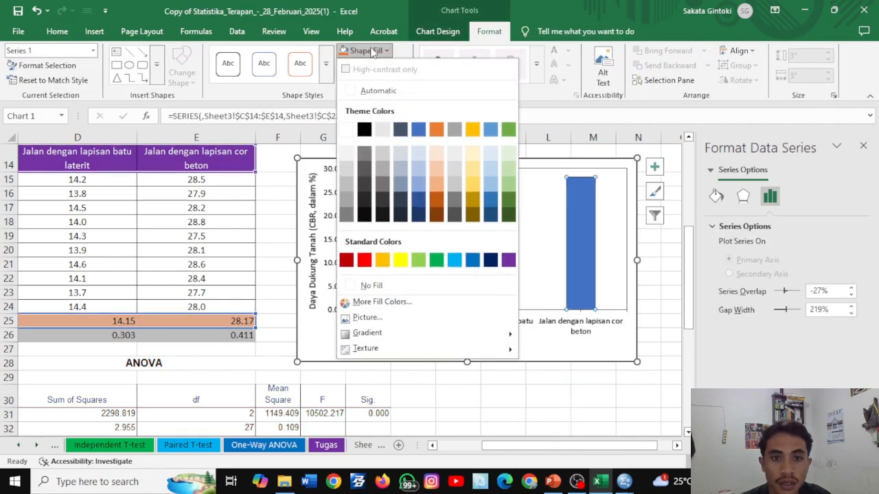
pyautogui.click(386, 163)
# - Fill only the "Tanah asli (tanpa pengerasan)" column with light orange
pyautogui.click(400, 300)
pyautogui.rightClick(400, 300)
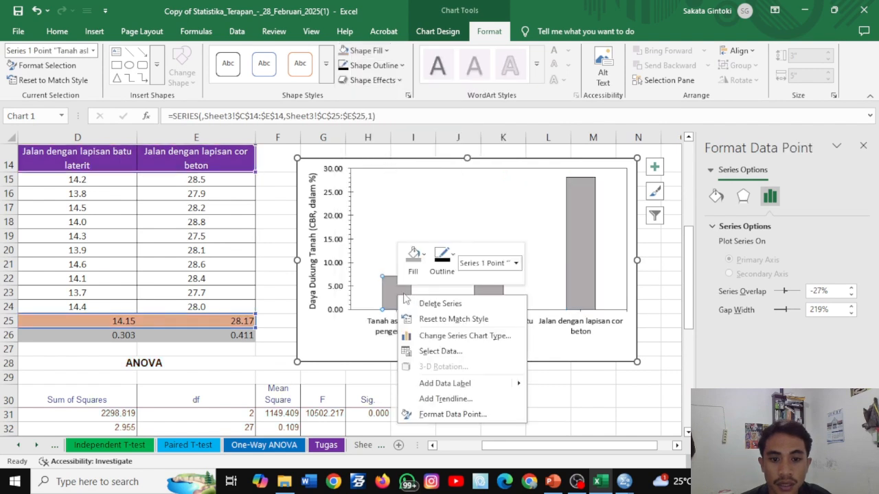
pyautogui.click(414, 258)
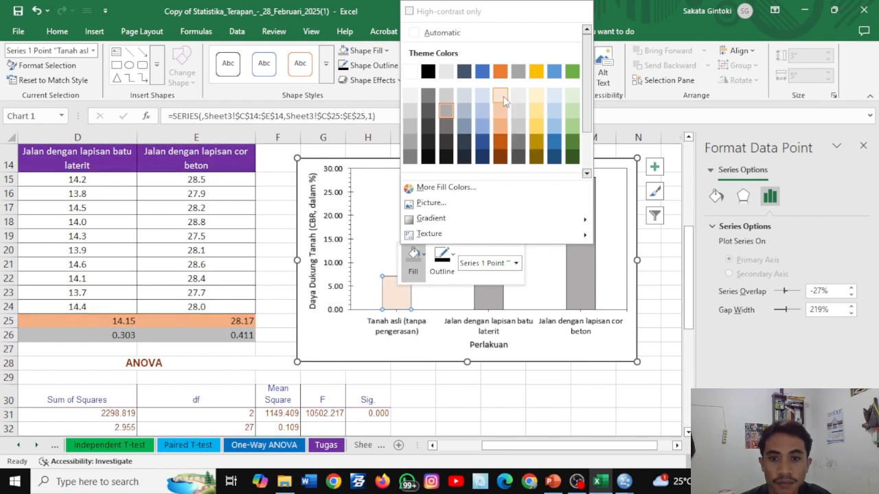
pyautogui.click(504, 135)
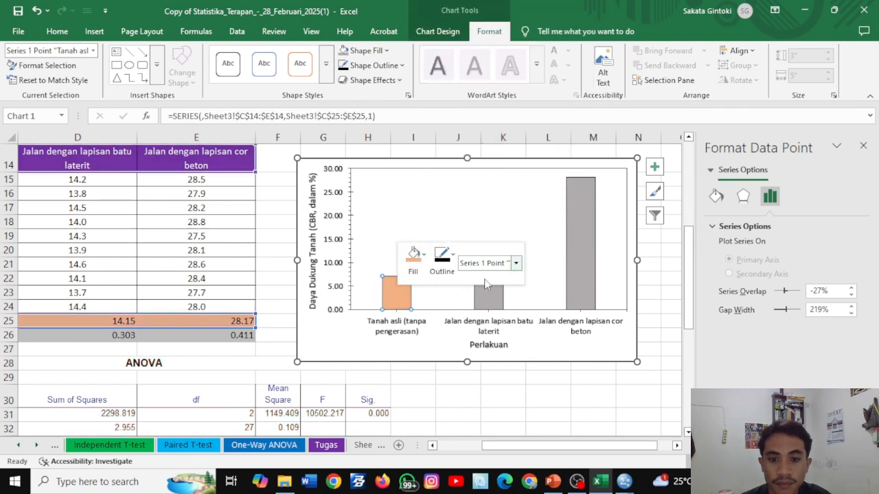
# - Fill the "Jalan dengan lapisan batu laterit" column with Green, Accent 6, Lighter 40%
pyautogui.click(487, 285)
pyautogui.rightClick(489, 297)
pyautogui.click(500, 262)
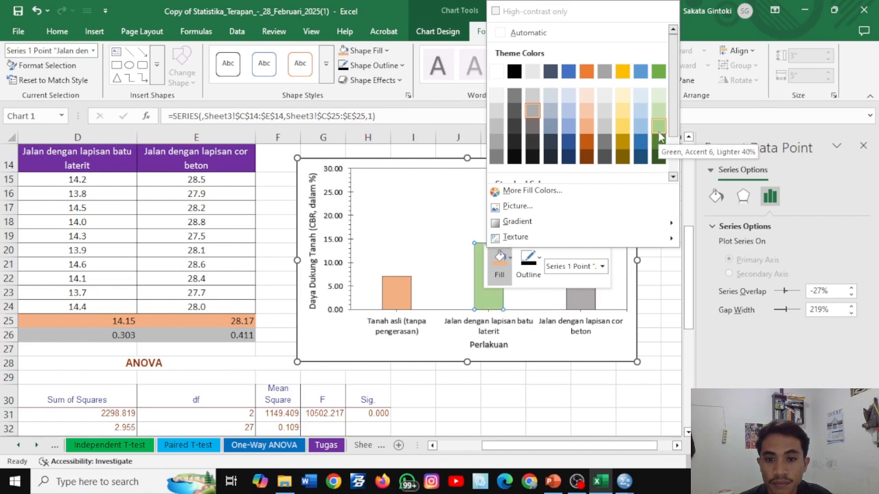
pyautogui.click(658, 137)
# - Fill the "Jalan dengan lapisan cor beton" column with Blue, Accent 5, Lighter 40%
pyautogui.rightClick(581, 222)
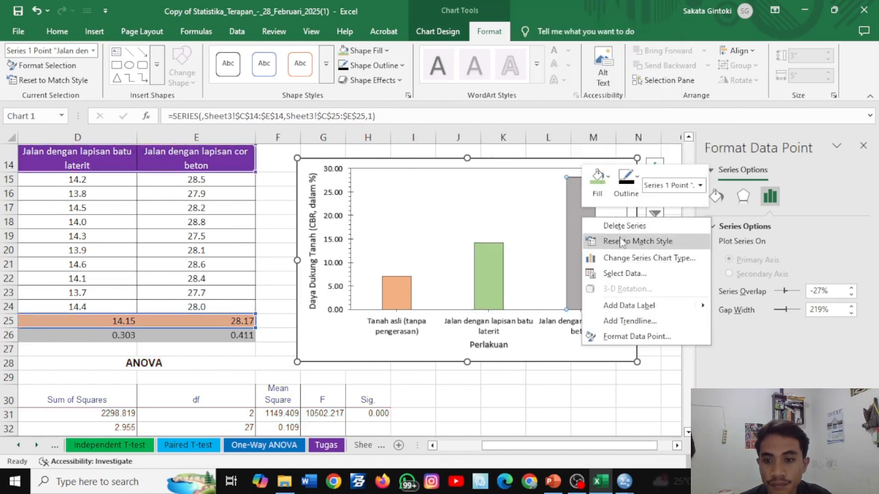
pyautogui.click(616, 184)
pyautogui.click(581, 245)
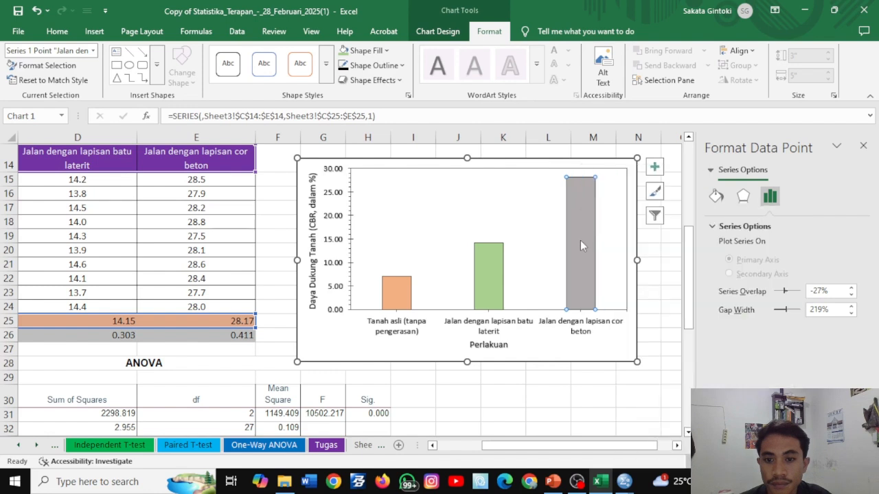
pyautogui.rightClick(581, 245)
pyautogui.click(608, 205)
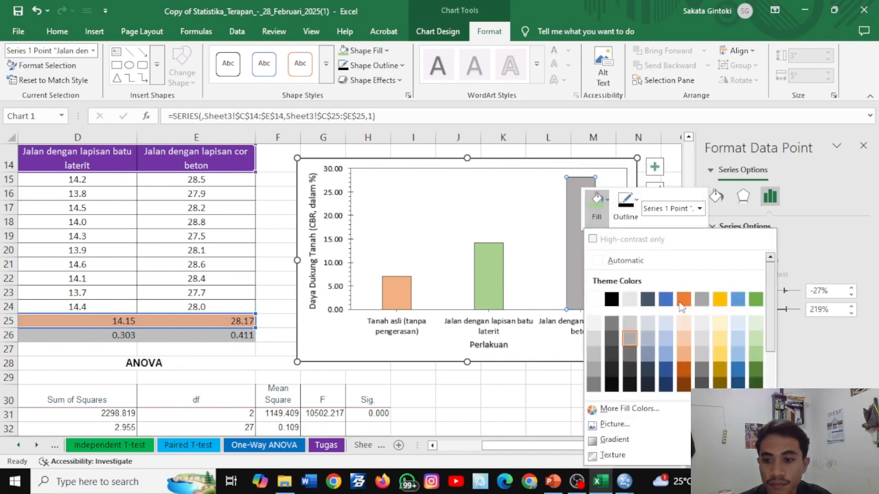
pyautogui.click(738, 353)
pyautogui.click(577, 397)
# - Add error bars to the chart's column series
pyautogui.click(586, 242)
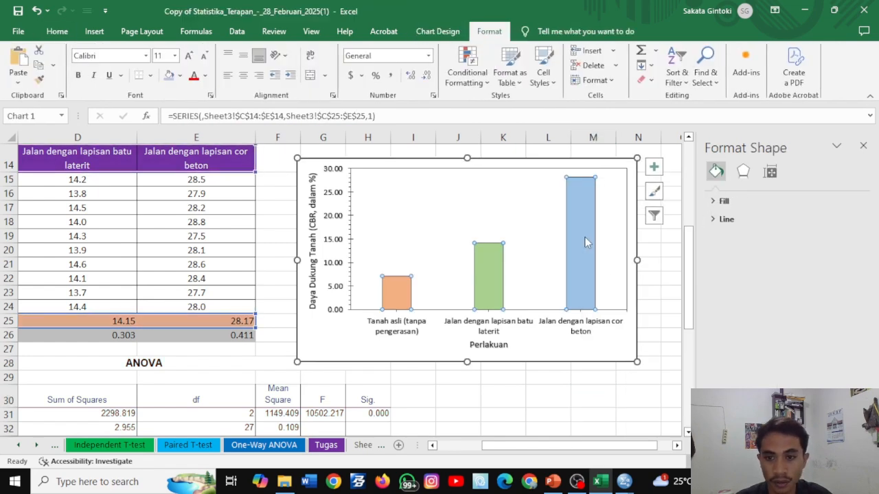
pyautogui.click(655, 167)
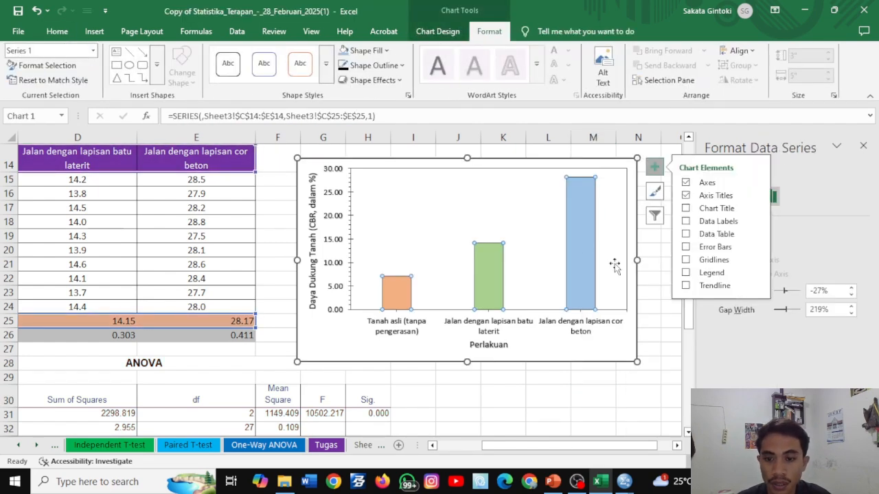
pyautogui.click(686, 247)
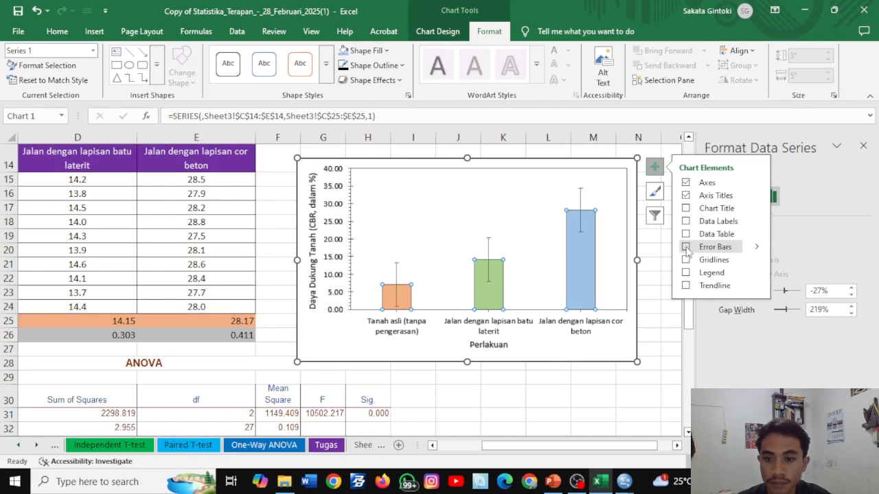
pyautogui.click(621, 377)
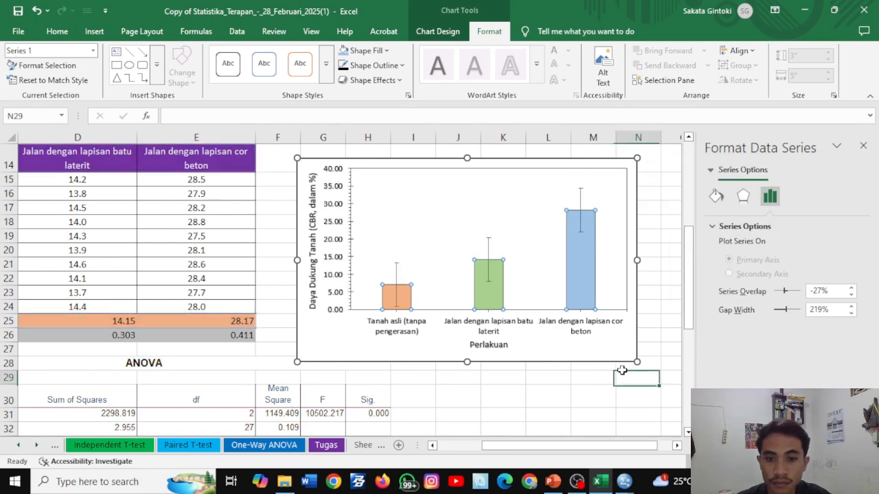
# - Give the error bars a custom amount, using the std. dev values in C26:E26 as the positive error value
pyautogui.click(581, 201)
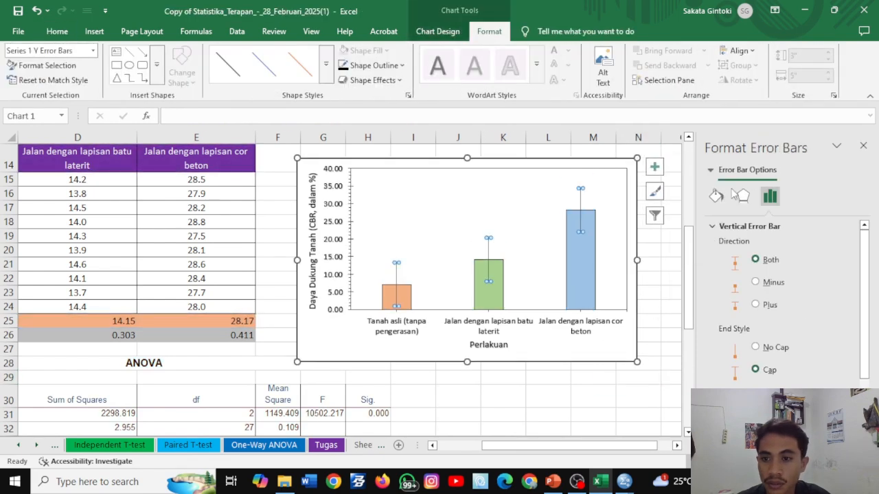
pyautogui.scroll(-1, 762, 323)
pyautogui.click(730, 420)
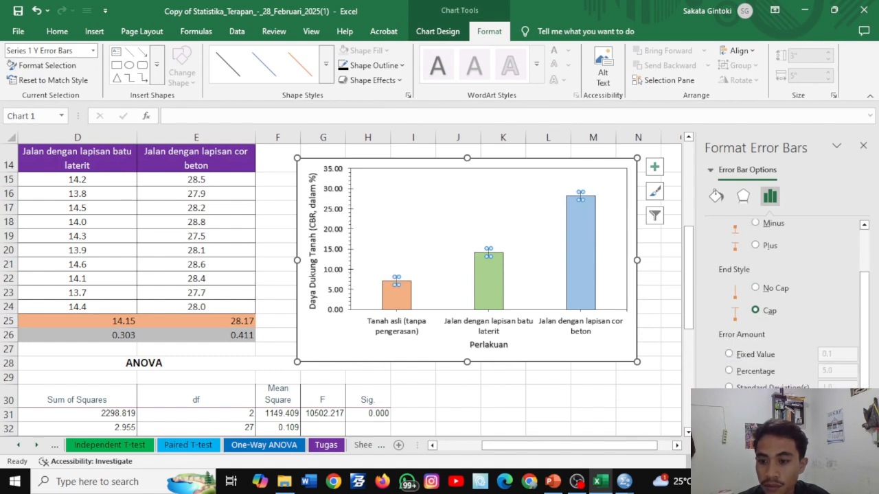
pyautogui.click(836, 420)
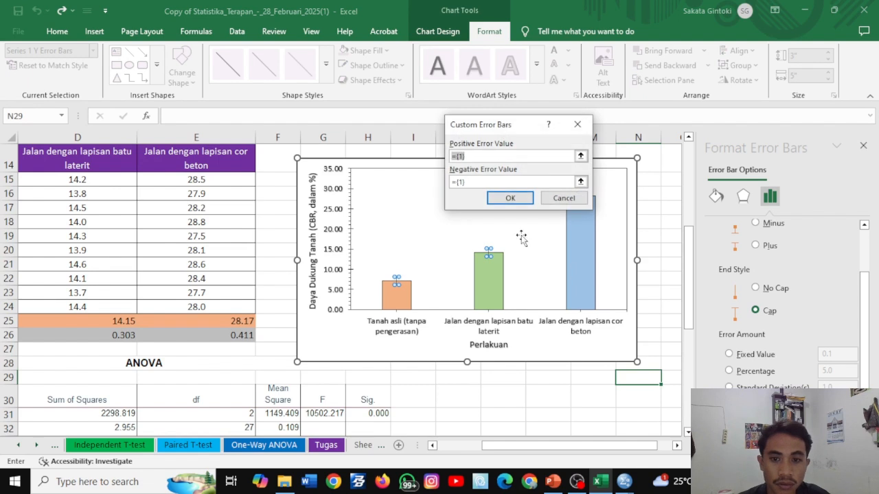
pyautogui.click(432, 445)
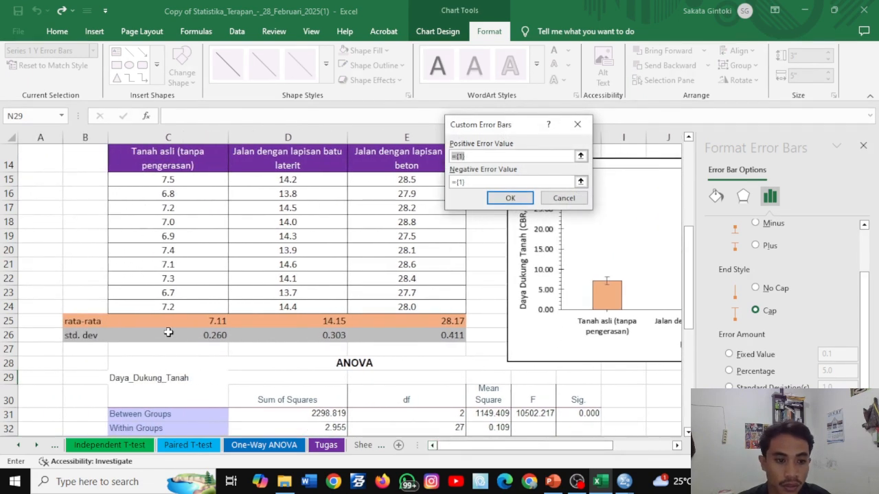
pyautogui.moveTo(162, 338); pyautogui.dragTo(412, 337)
pyautogui.click(513, 199)
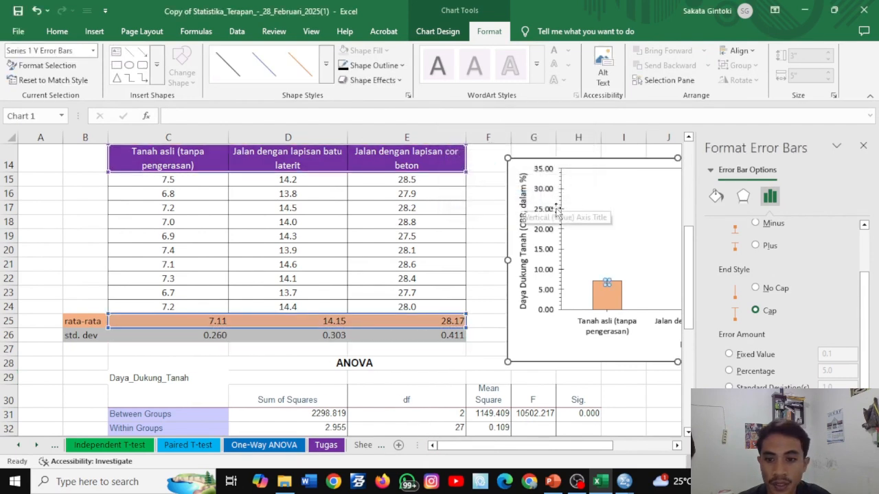
pyautogui.click(862, 145)
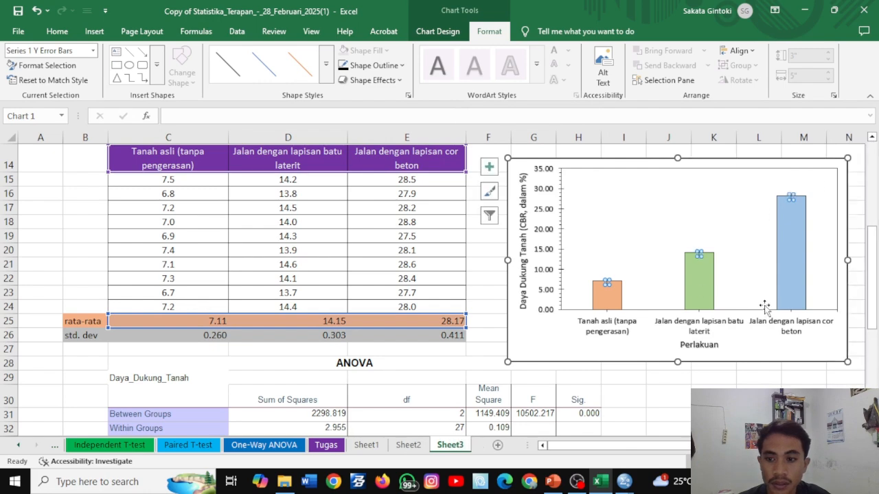
# - Format the error bars' outline as black with a 1 pt weight
pyautogui.hscroll(2, 435, 292)
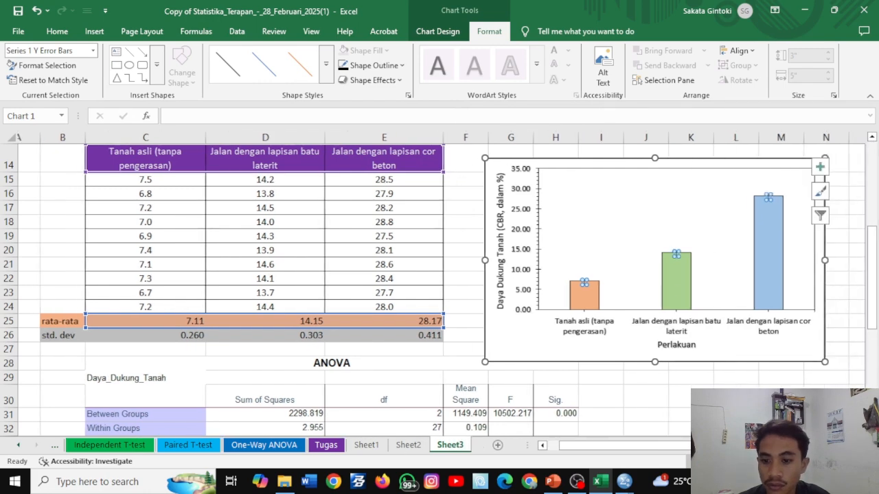
pyautogui.scroll(2, 542, 159)
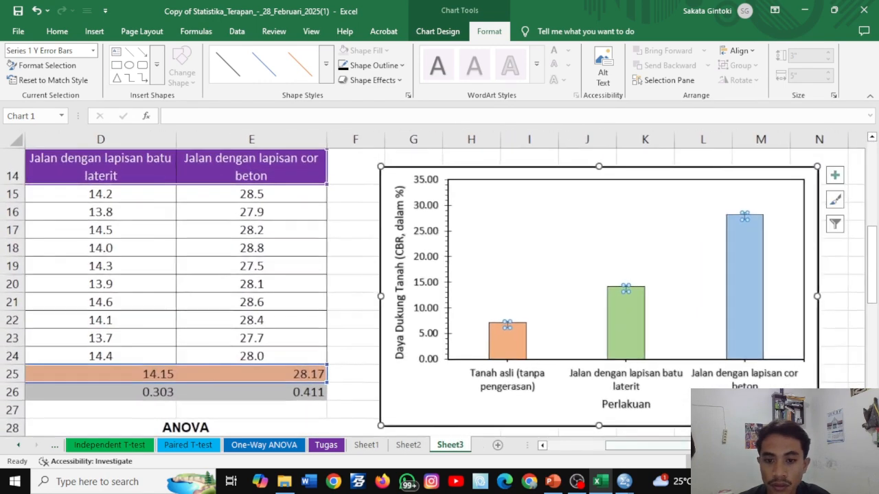
pyautogui.click(346, 176)
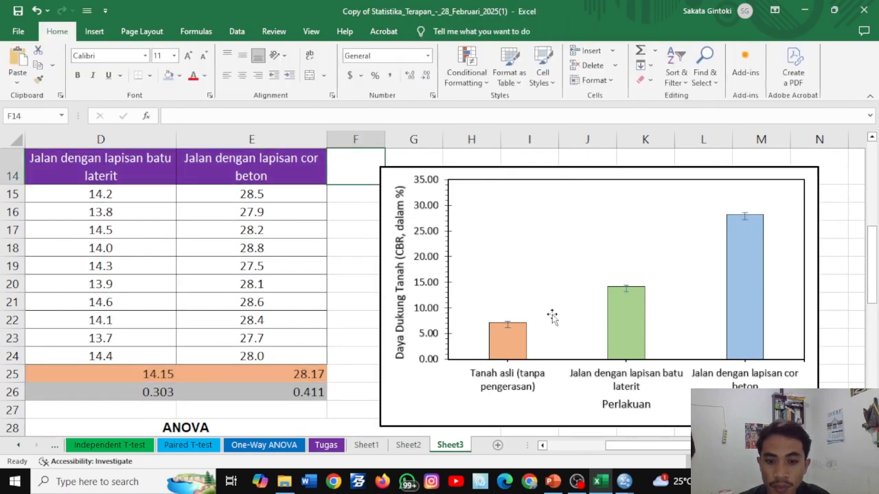
pyautogui.doubleClick(506, 325)
pyautogui.click(391, 66)
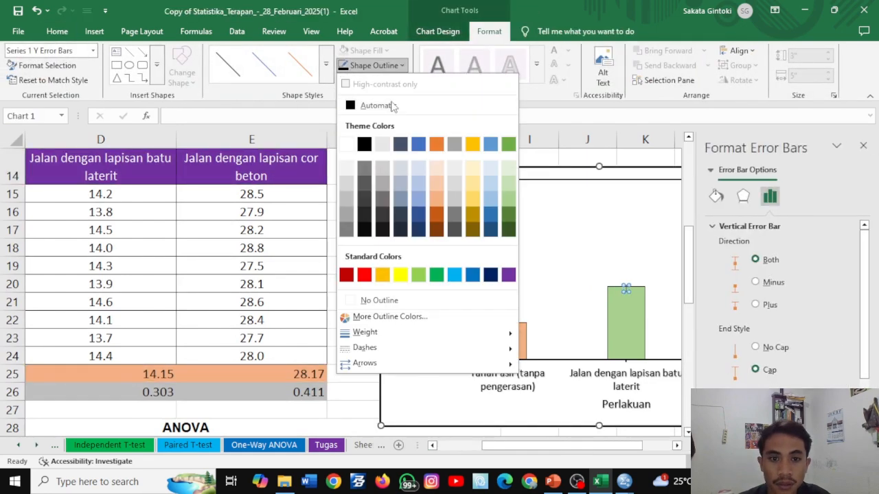
pyautogui.click(367, 139)
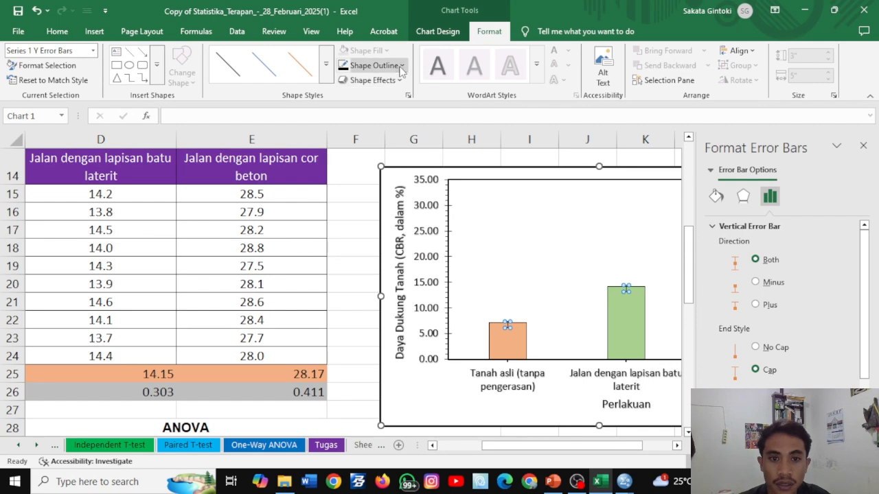
pyautogui.click(376, 65)
pyautogui.moveTo(375, 333)
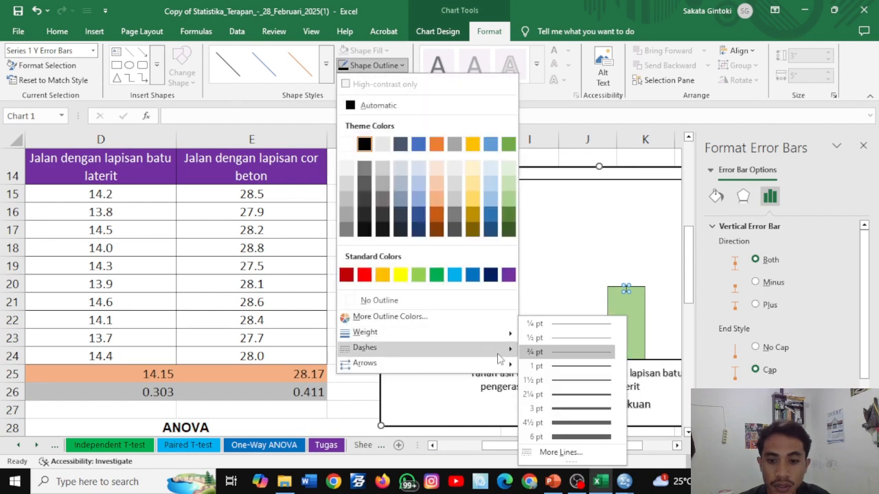
pyautogui.click(549, 368)
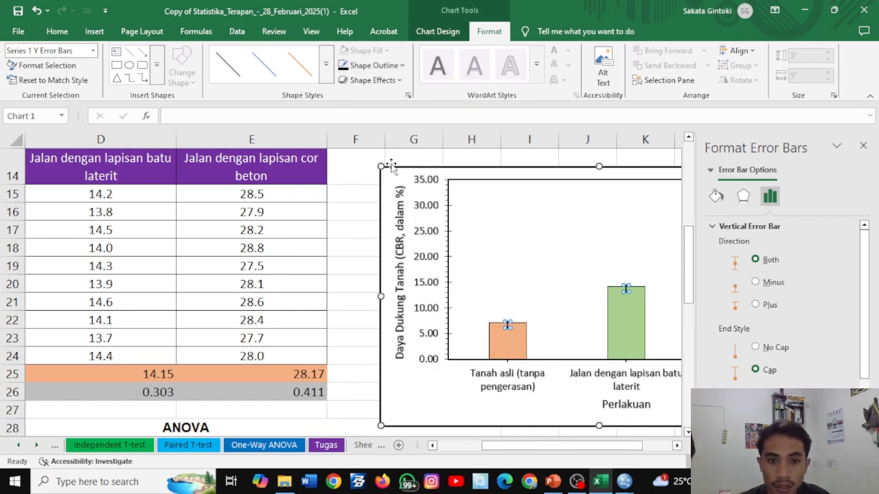
pyautogui.click(365, 171)
pyautogui.click(863, 146)
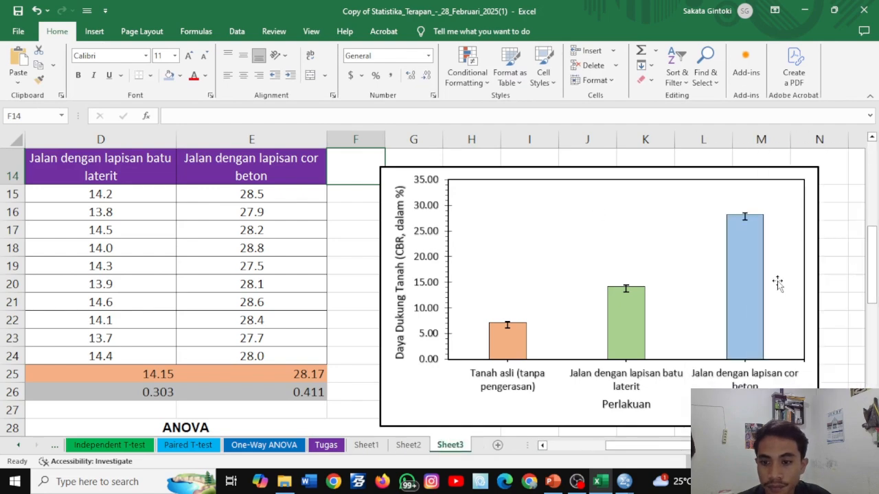
# - Open the formatting options for the chart's column series
pyautogui.doubleClick(742, 263)
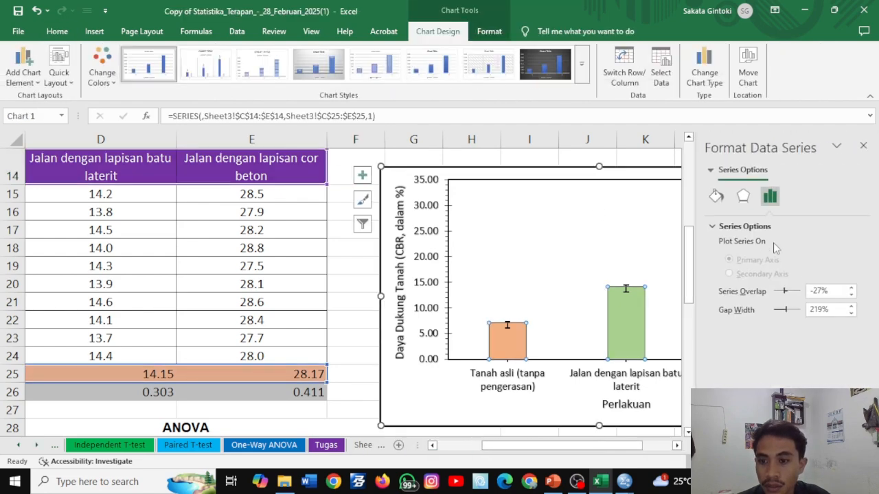
pyautogui.moveTo(621, 324)
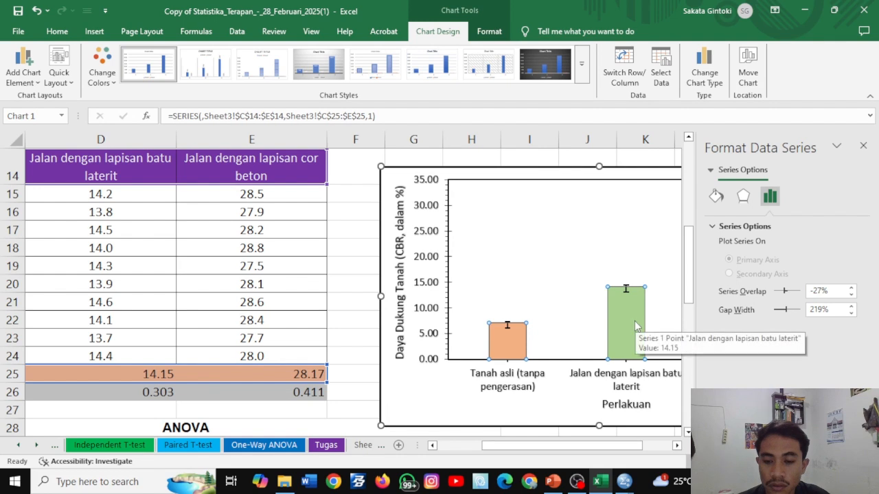
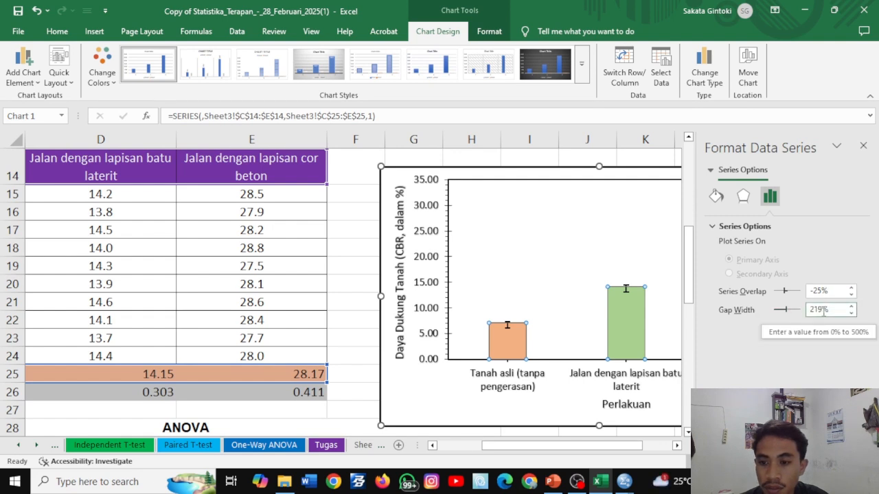
# - Set the gap width of the chart's column series to 25%
pyautogui.moveTo(823, 311); pyautogui.dragTo(816, 315)
pyautogui.write('2')
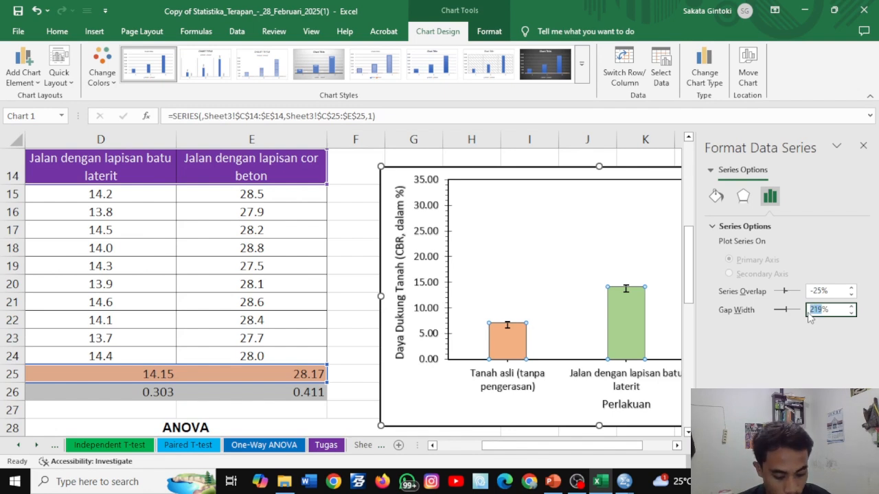
pyautogui.write('5')
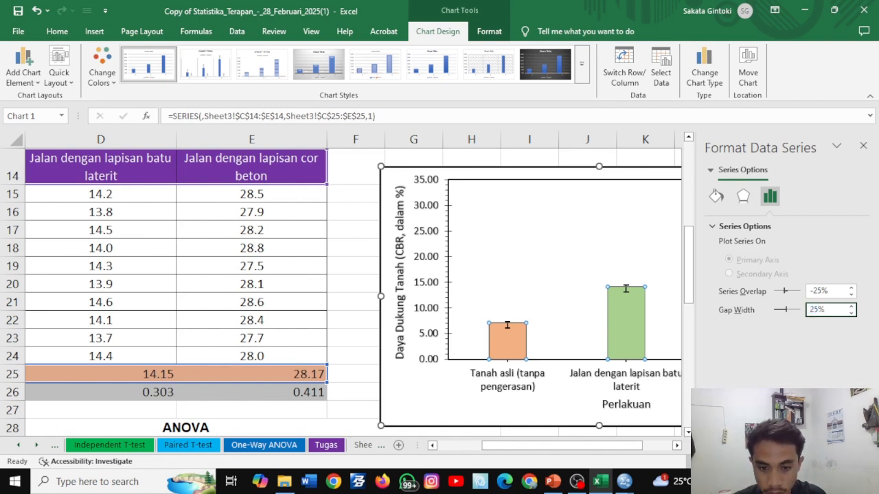
pyautogui.press('Return')
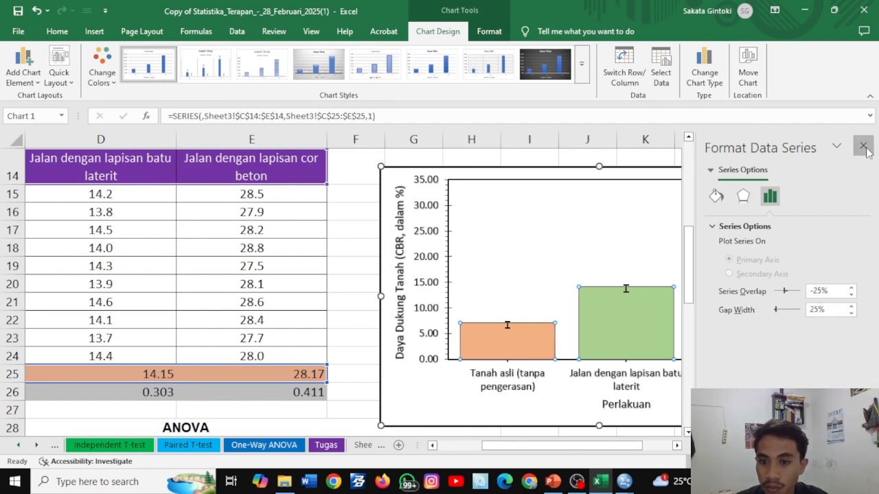
pyautogui.click(863, 145)
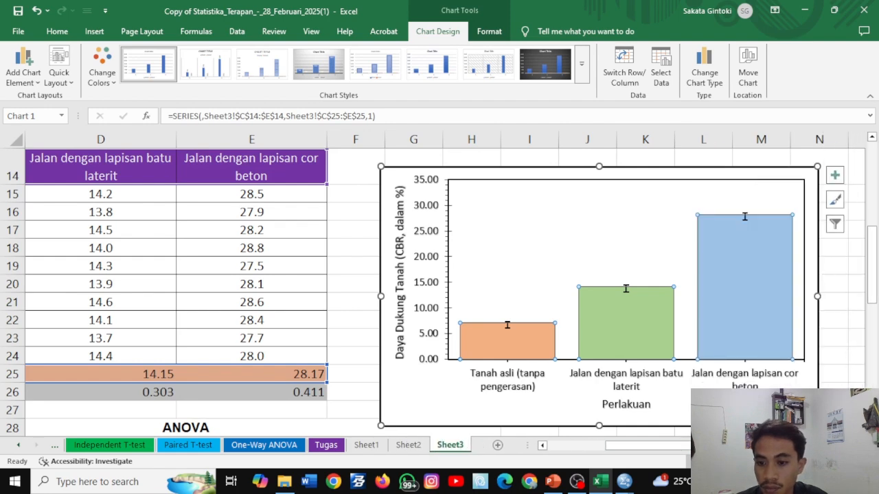
# - Set the gap width of the chart's columns to 50% and close the formatting options
pyautogui.keyDown('ctrl'); pyautogui.scroll(-4, 769, 294); pyautogui.keyUp('ctrl')
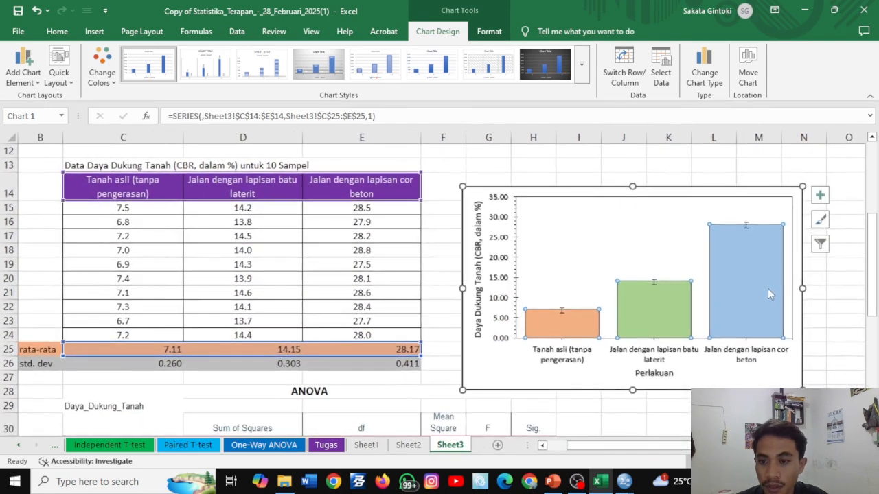
pyautogui.doubleClick(762, 279)
pyautogui.click(817, 310)
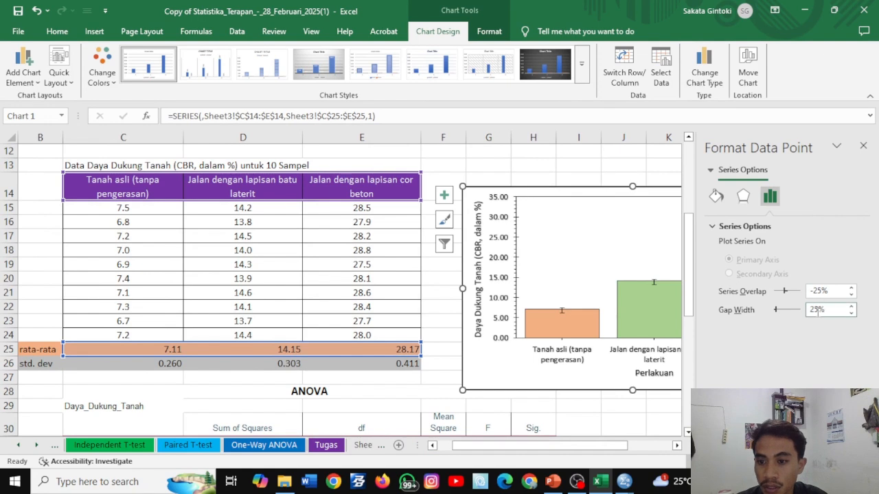
pyautogui.doubleClick(817, 310)
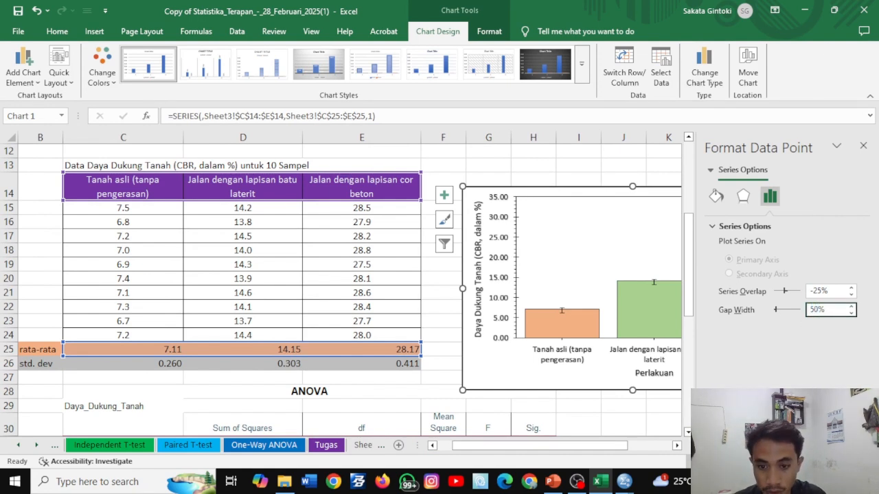
pyautogui.write('50%')
pyautogui.press('Return')
pyautogui.click(863, 146)
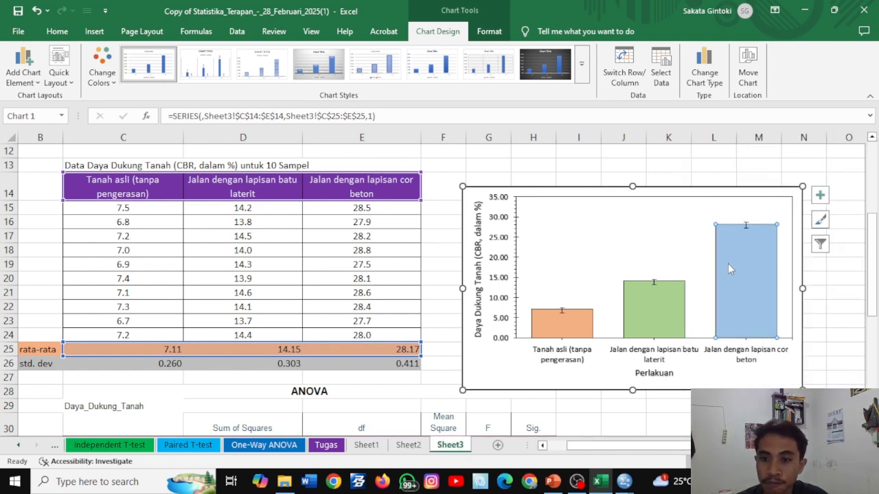
pyautogui.click(632, 220)
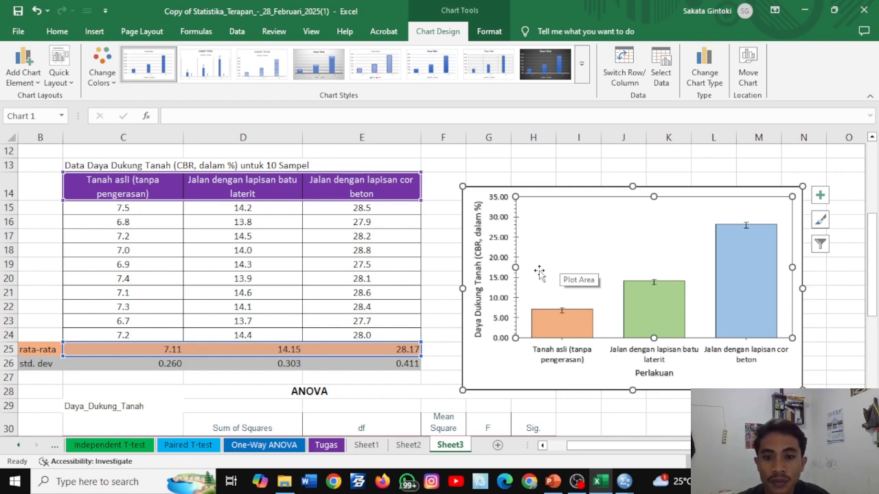
pyautogui.click(489, 31)
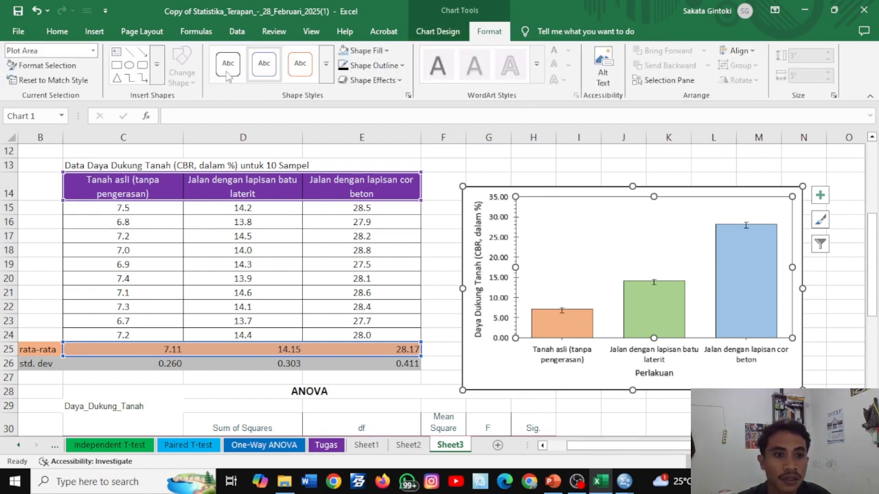
pyautogui.click(119, 59)
pyautogui.moveTo(528, 209); pyautogui.dragTo(588, 223)
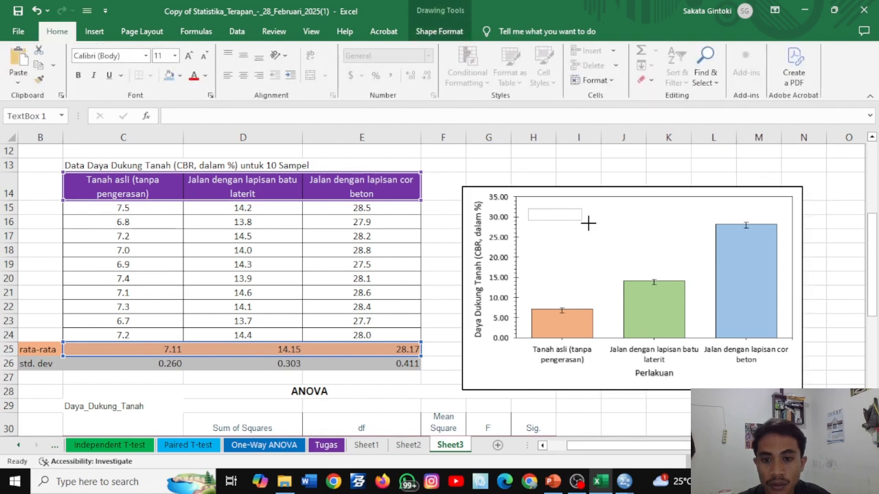
pyautogui.click(548, 217)
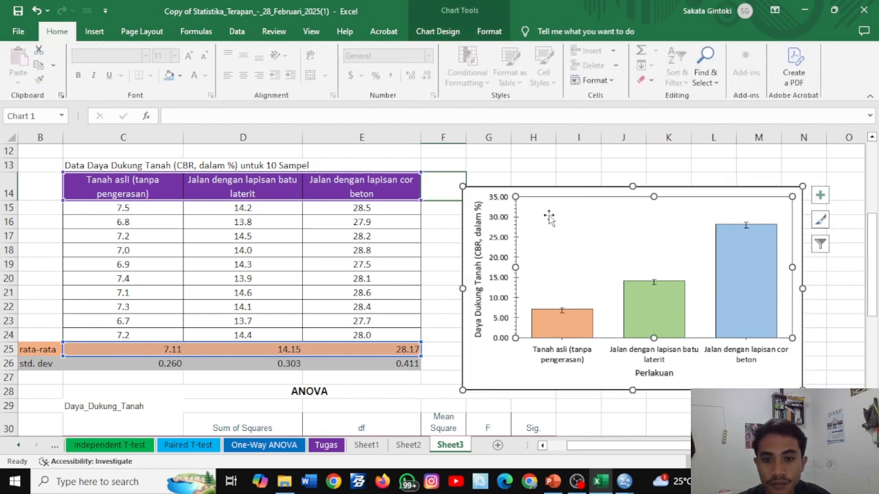
# - Insert a text box reading "n = 30" in the chart's plot area above the first column and shrink it to fit the text
pyautogui.click(489, 31)
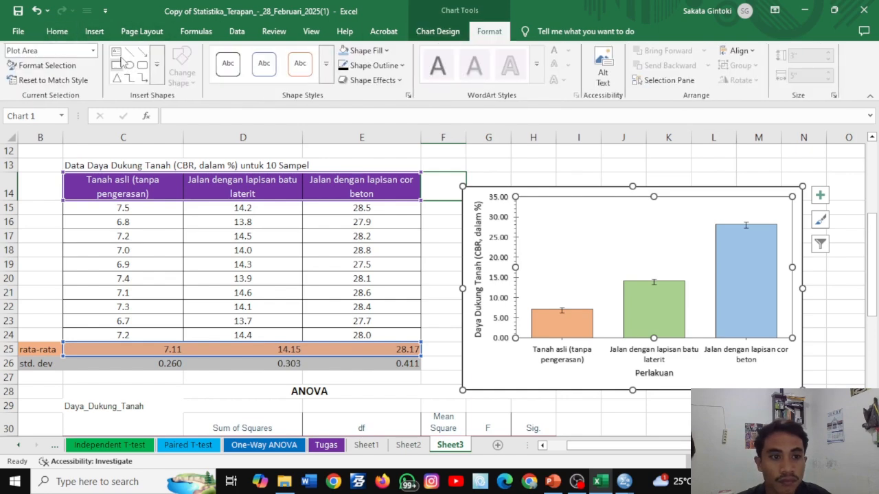
pyautogui.click(121, 60)
pyautogui.moveTo(538, 208); pyautogui.dragTo(627, 251)
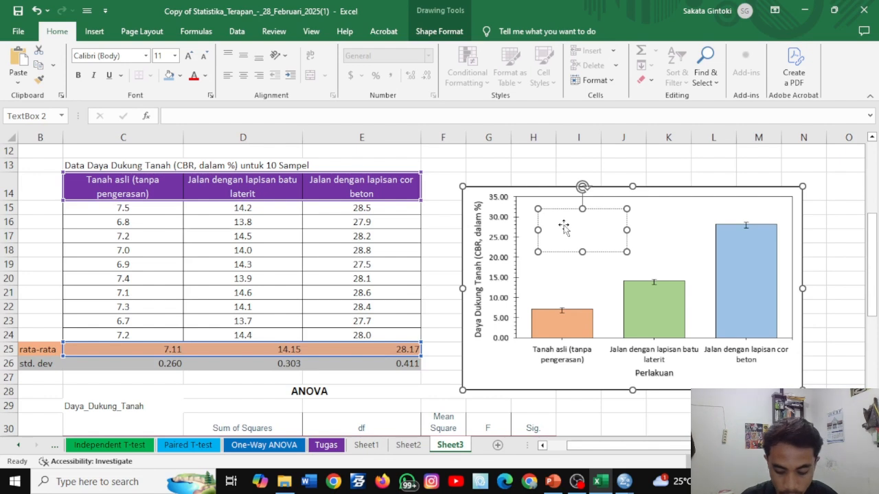
pyautogui.write('n =')
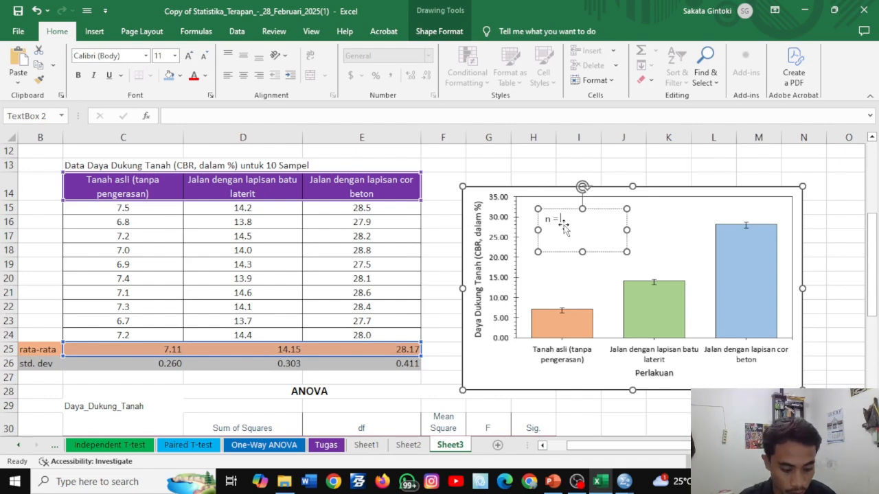
pyautogui.write(' 30')
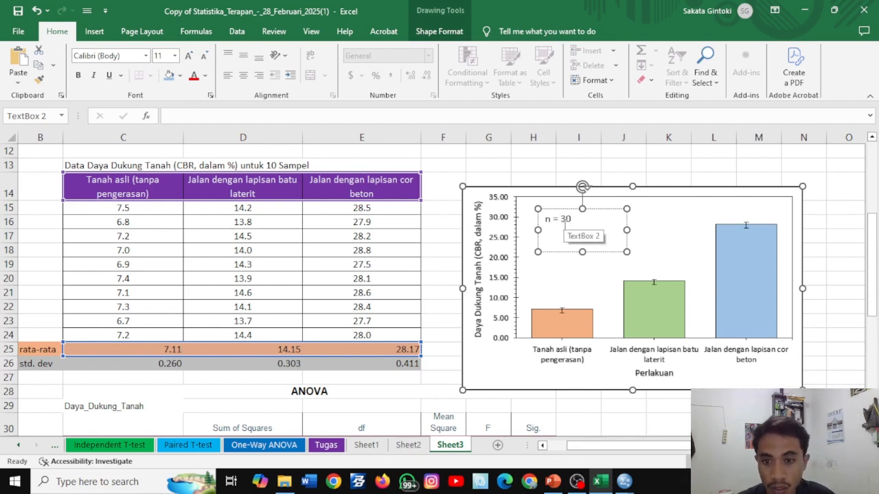
pyautogui.moveTo(626, 230); pyautogui.dragTo(571, 234)
pyautogui.click(578, 236)
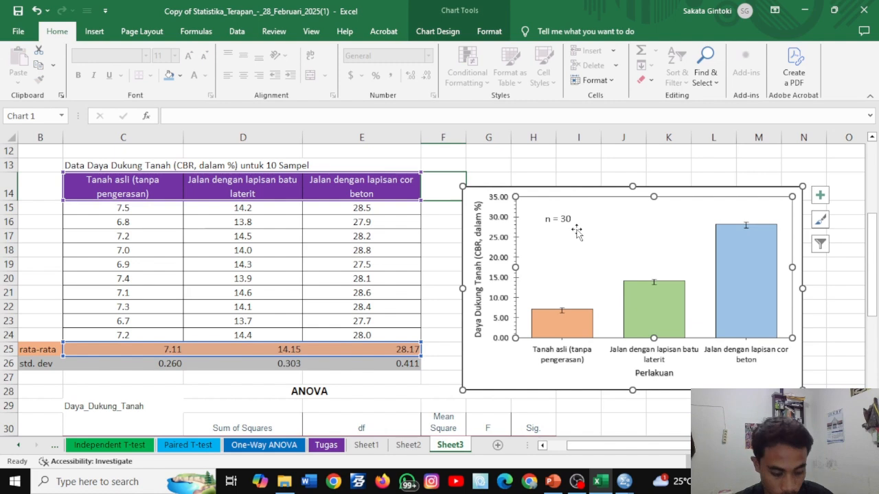
# - Duplicate the "n = 30" text box inside the chart and place the copy directly below the original
pyautogui.click(558, 219)
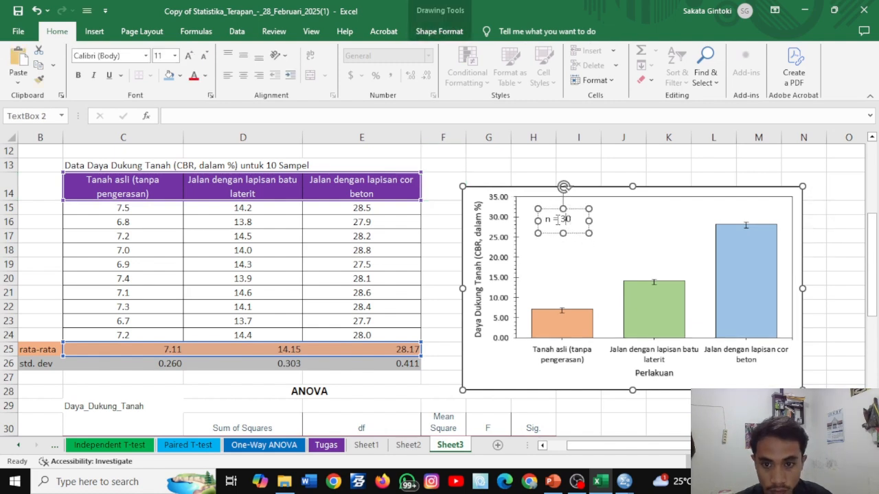
pyautogui.click(582, 256)
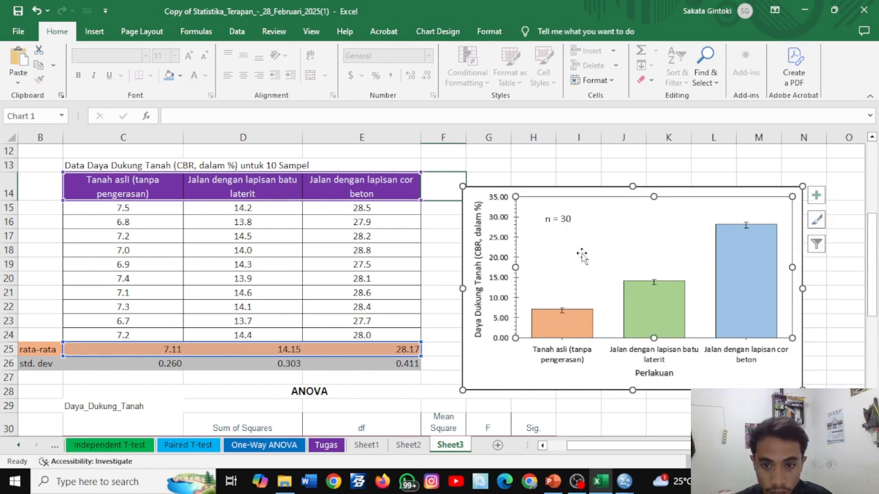
pyautogui.hotkey('ctrl', 'v')
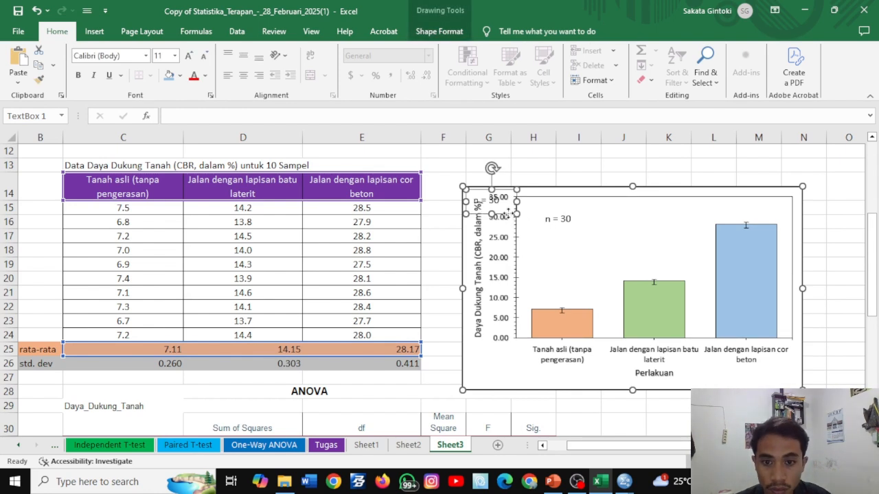
pyautogui.moveTo(508, 214); pyautogui.dragTo(581, 245)
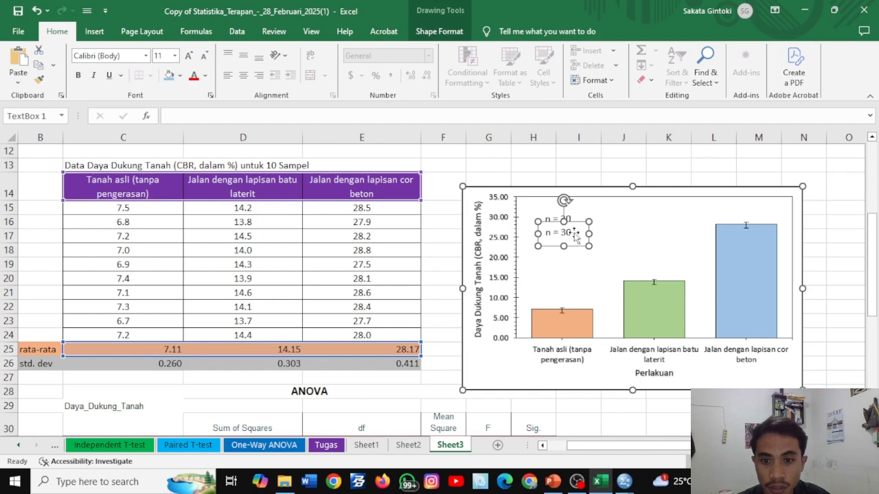
# - Check the significance value in the ANOVA table and replace the lower text box's content with "p-value = 0,000"
pyautogui.click(430, 348)
pyautogui.scroll(-2, 433, 345)
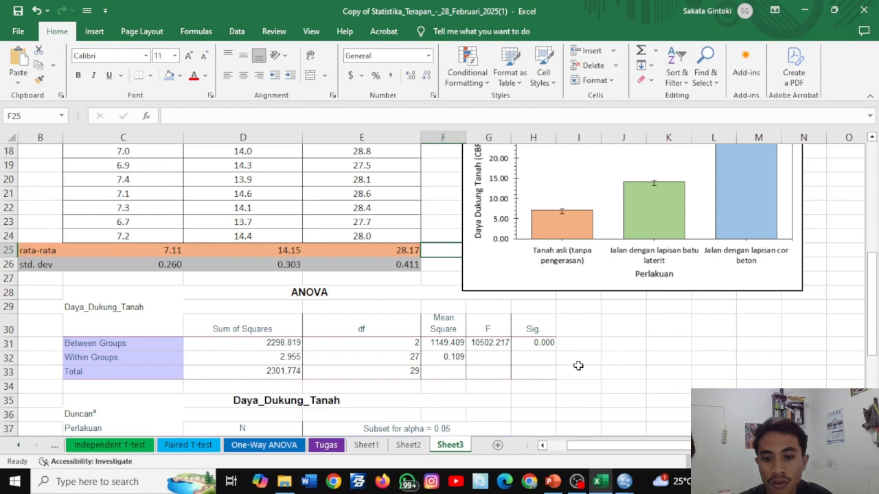
pyautogui.scroll(2, 578, 366)
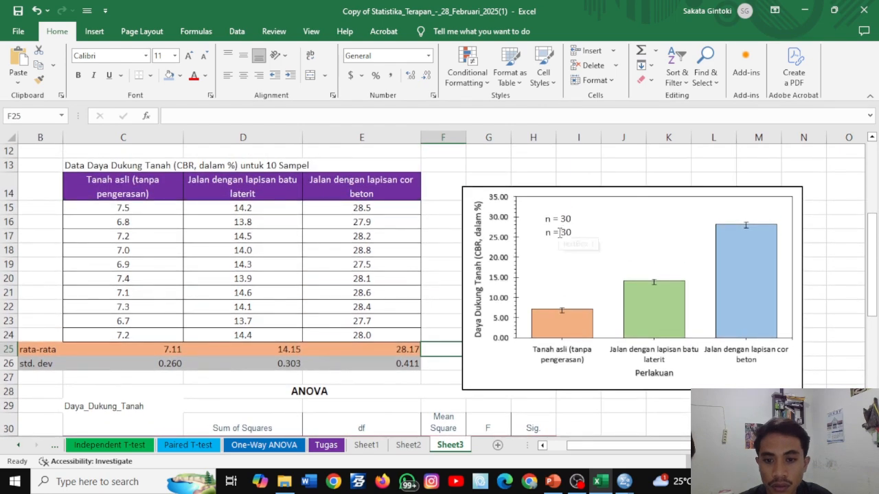
pyautogui.doubleClick(560, 234)
pyautogui.hotkey('ctrl', 'a')
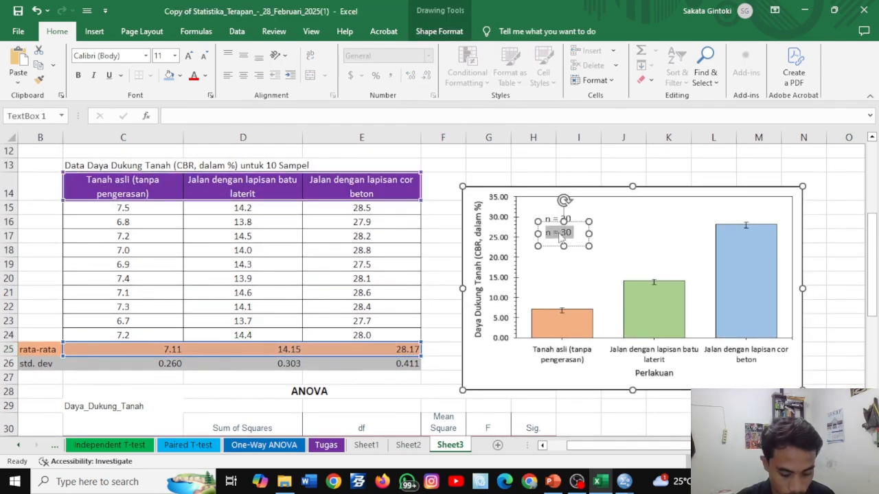
pyautogui.write('p-')
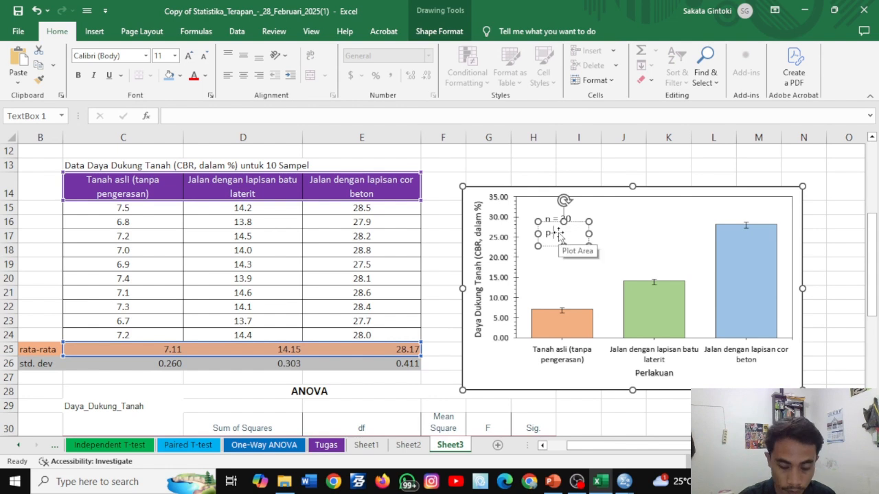
pyautogui.write('value')
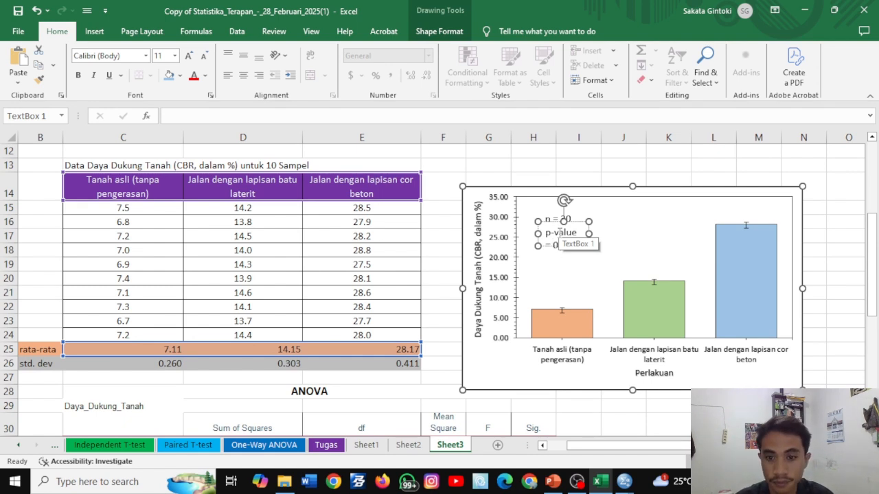
# - Undo the accidental plot area move and widen the p-value text box so its text fits on one line
pyautogui.click(617, 224)
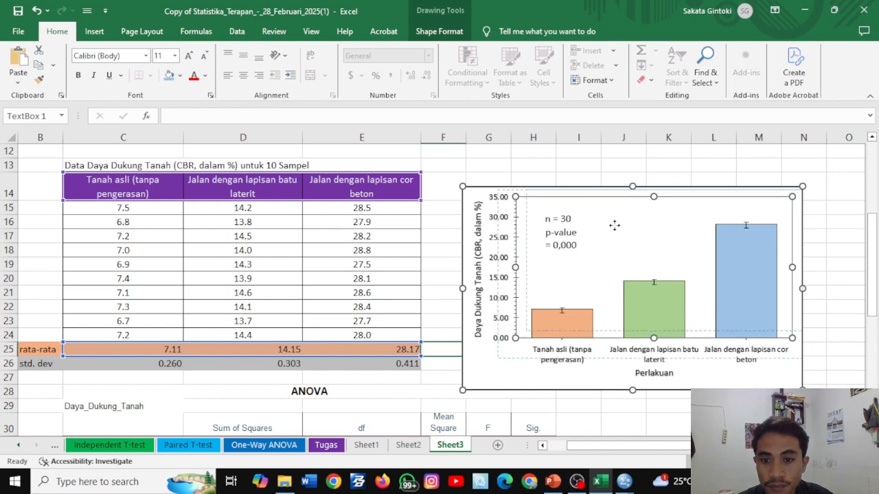
pyautogui.hotkey('ctrl', 'z')
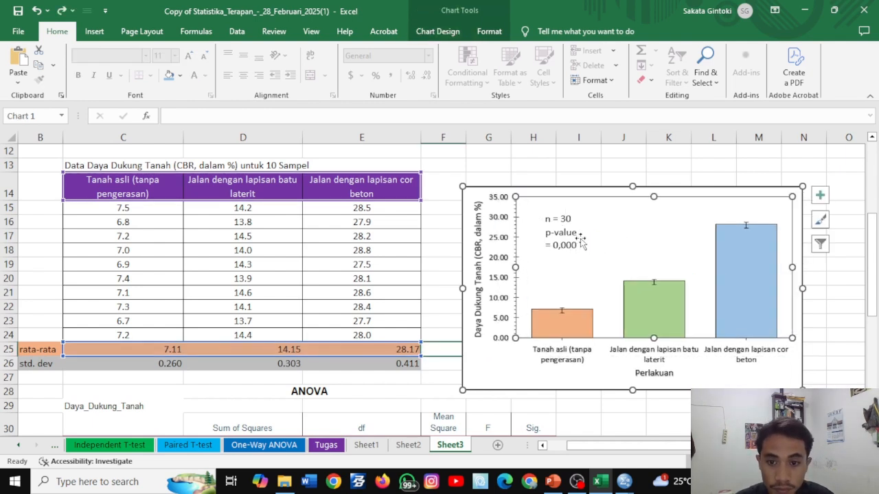
pyautogui.click(573, 232)
pyautogui.moveTo(590, 235); pyautogui.dragTo(634, 233)
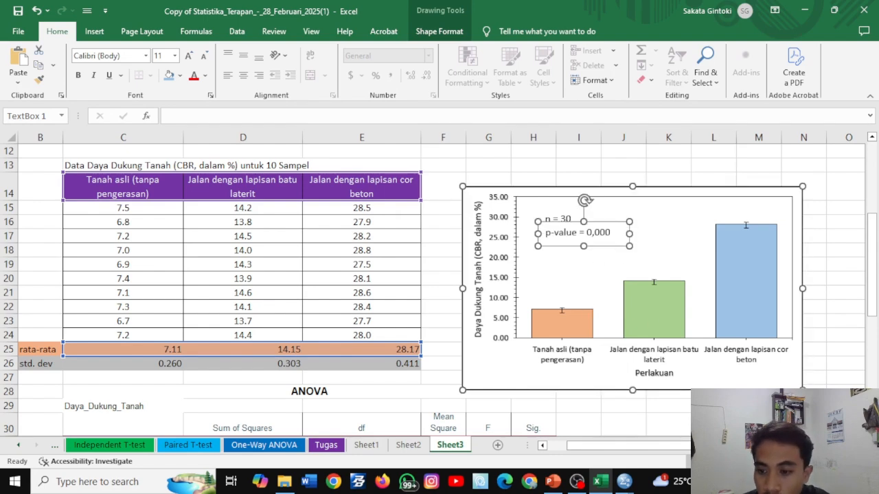
# - Duplicate the "n = 30" text box inside the chart and place the copy on the first column, Tanah asli (tanpa pengerasan)
pyautogui.scroll(2, 633, 275)
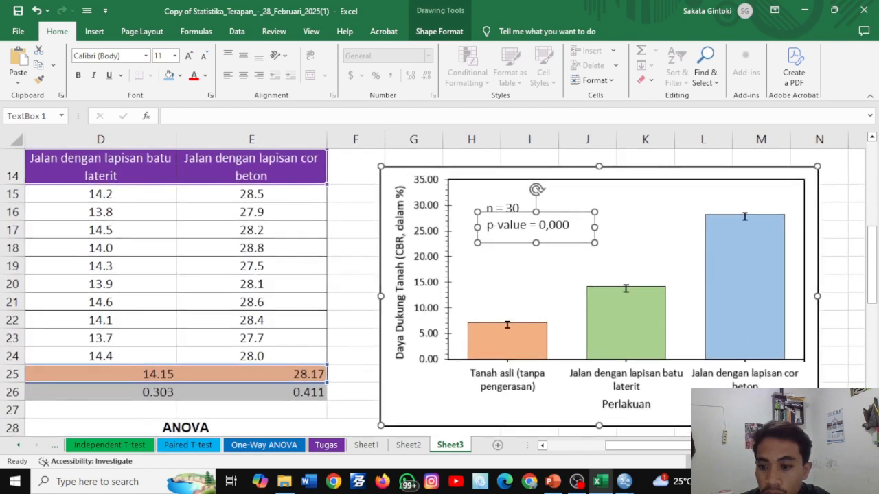
pyautogui.moveTo(612, 447); pyautogui.dragTo(635, 448)
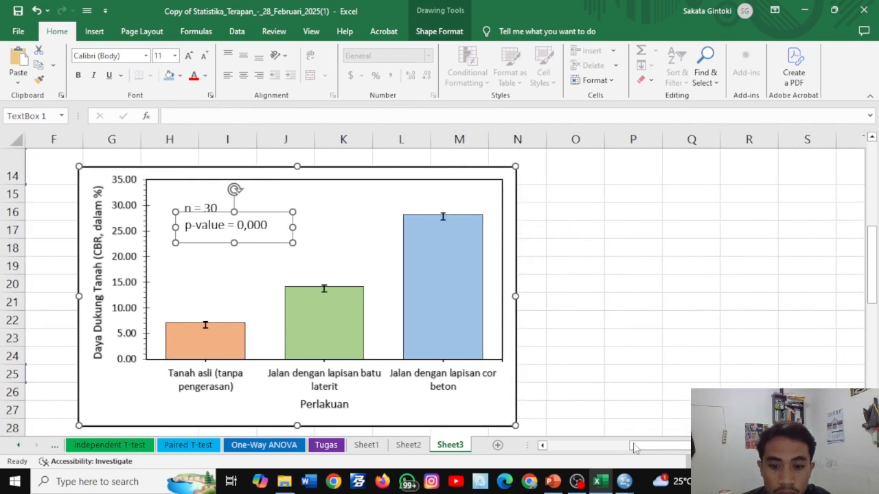
pyautogui.click(542, 445)
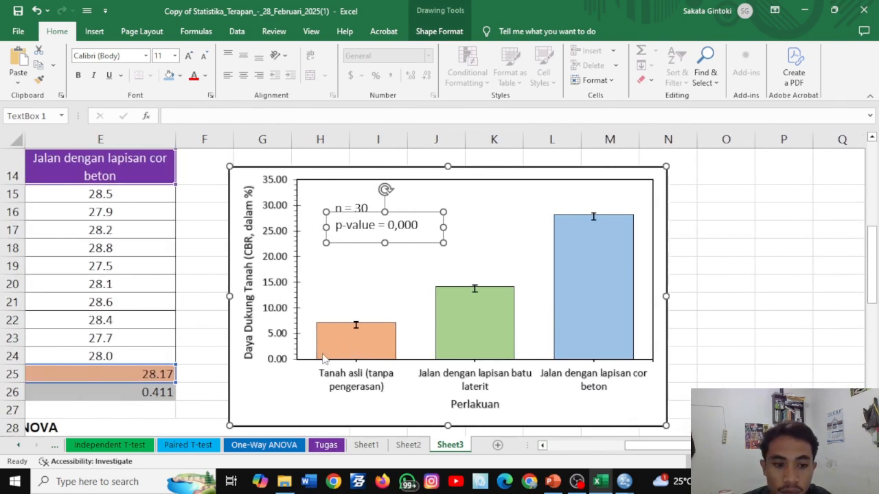
pyautogui.click(197, 355)
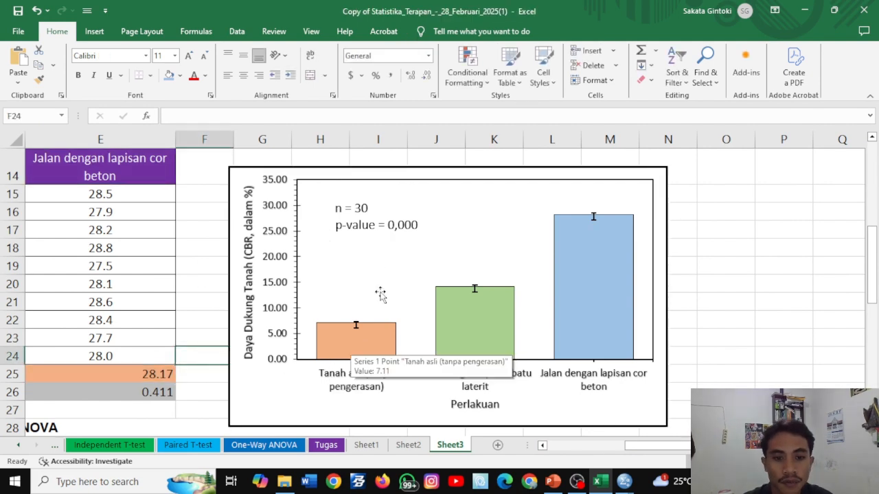
pyautogui.click(352, 207)
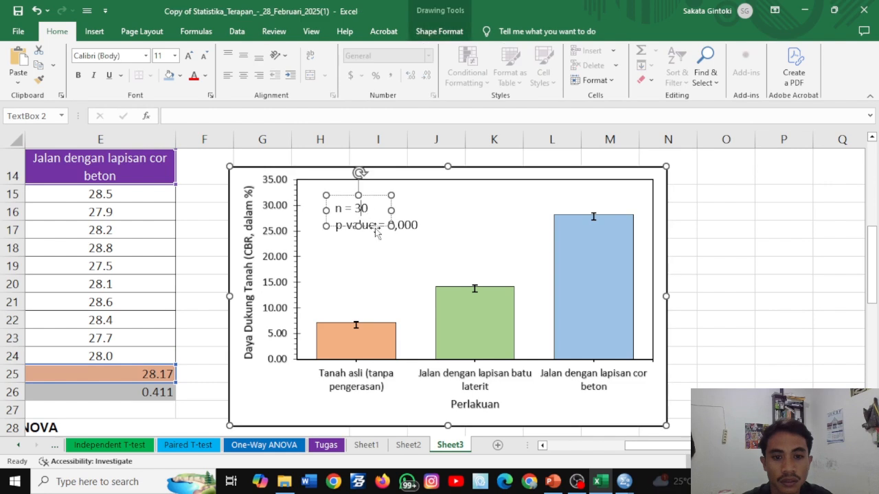
pyautogui.click(346, 261)
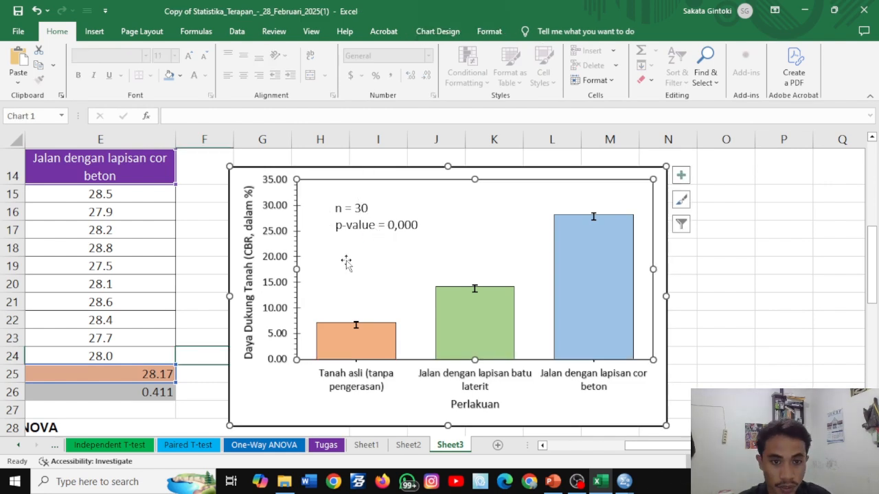
pyautogui.hotkey('ctrl', 'v')
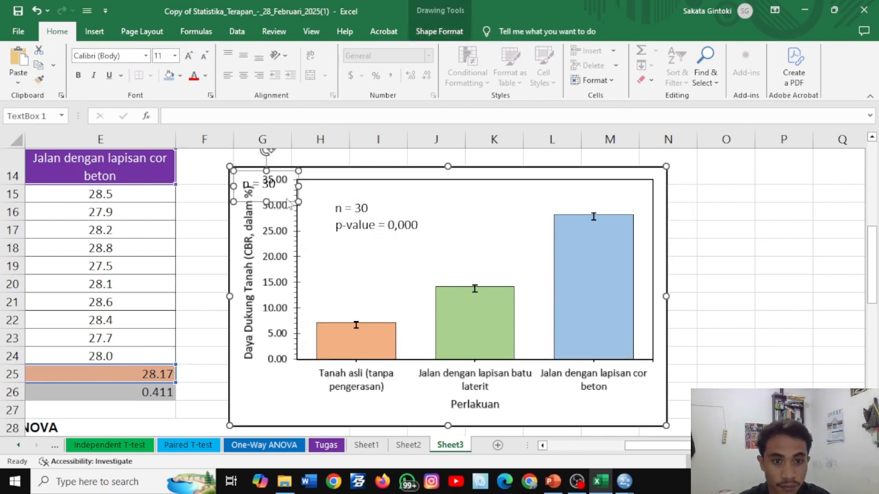
pyautogui.moveTo(287, 210); pyautogui.dragTo(385, 363)
# - Place further copies of the "n = 30" text box on the second and third chart columns
pyautogui.click(275, 184)
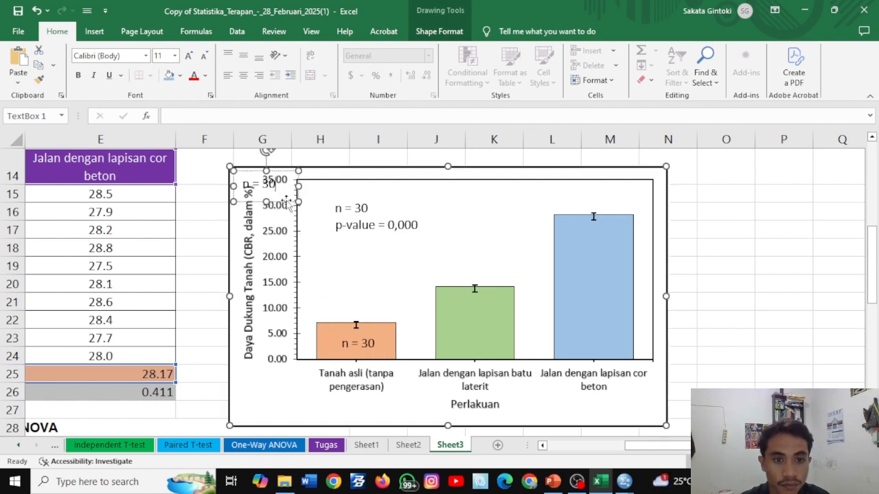
pyautogui.moveTo(288, 205); pyautogui.dragTo(503, 350)
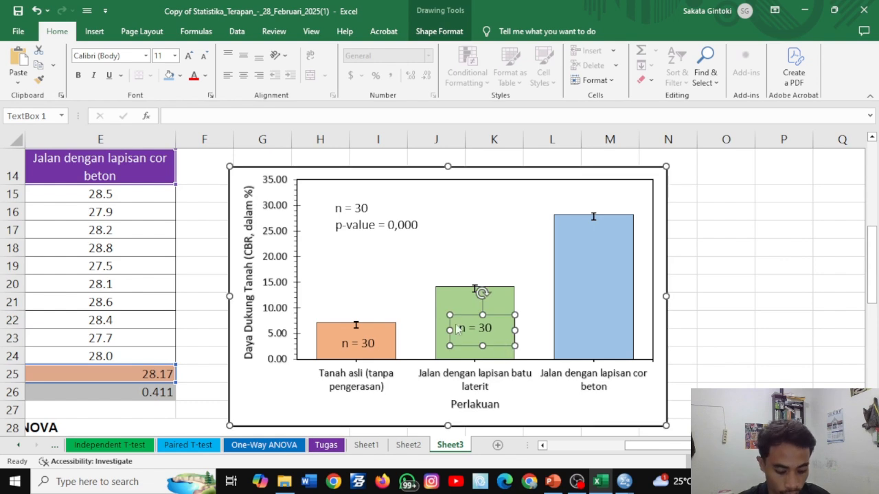
pyautogui.hotkey('ctrl', 'v')
pyautogui.moveTo(287, 205); pyautogui.dragTo(614, 304)
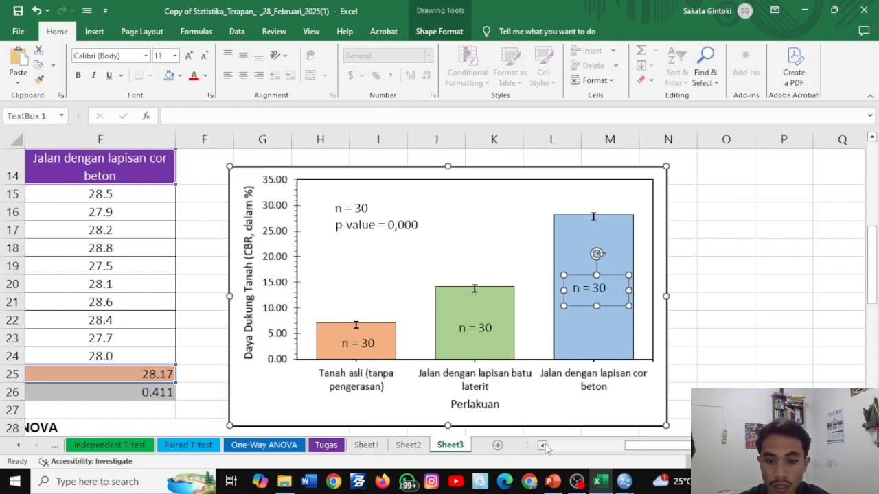
# - Reduce the standard deviation values in C26:E26 to two decimal places
pyautogui.click(543, 445)
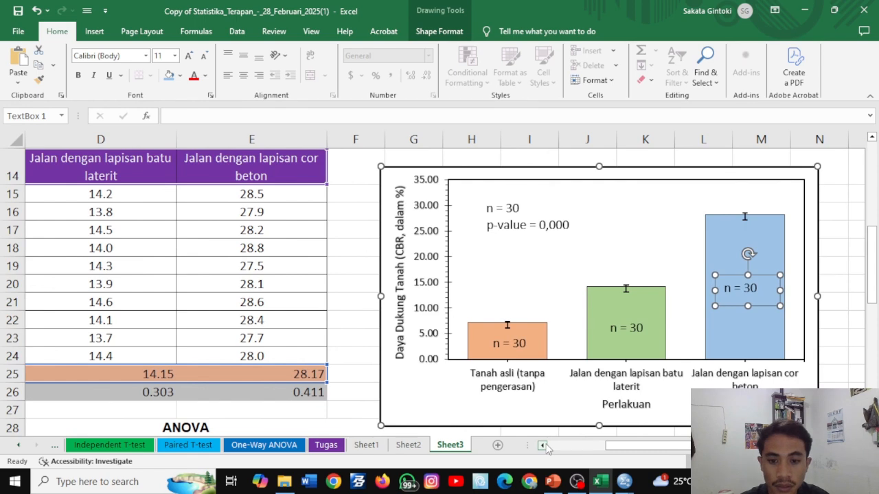
pyautogui.click(542, 446)
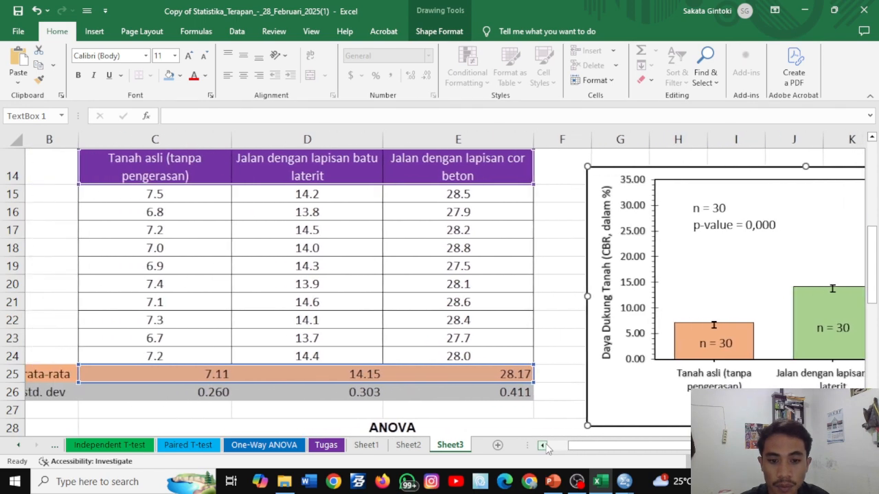
pyautogui.click(542, 446)
pyautogui.click(542, 446)
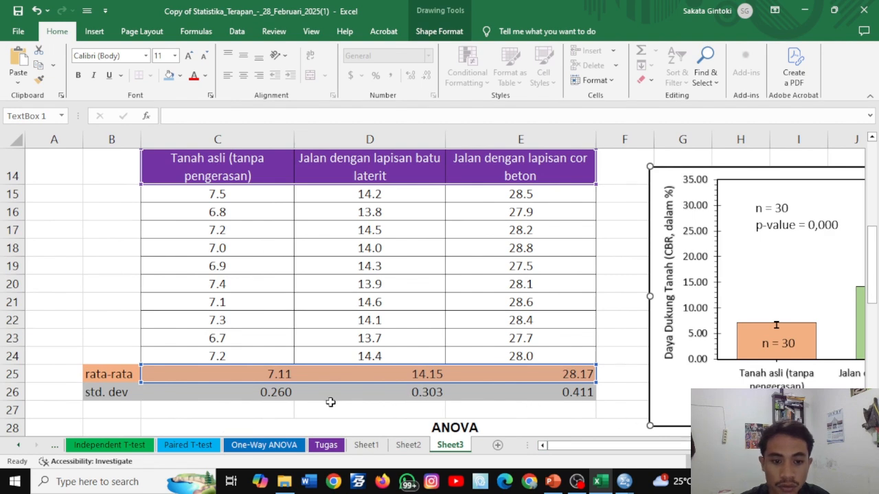
pyautogui.press('Escape')
pyautogui.moveTo(280, 392); pyautogui.dragTo(530, 392)
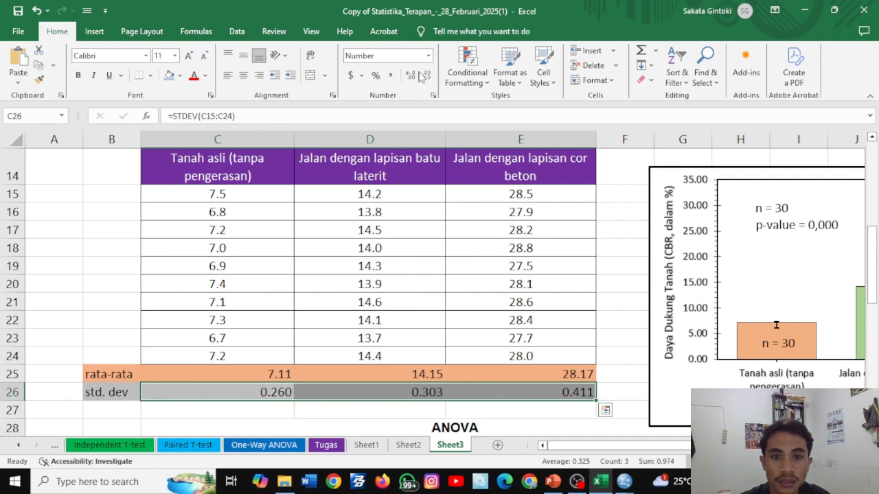
pyautogui.click(423, 76)
# - Replace the first column's text box content with "7,11 ± 0,26", then widen and position the box so the label fits on one line
pyautogui.click(782, 343)
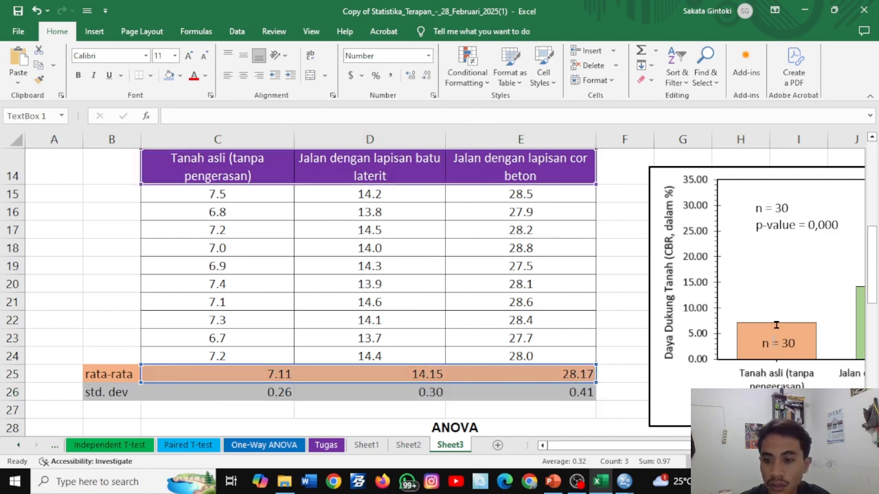
pyautogui.moveTo(797, 343); pyautogui.dragTo(762, 343)
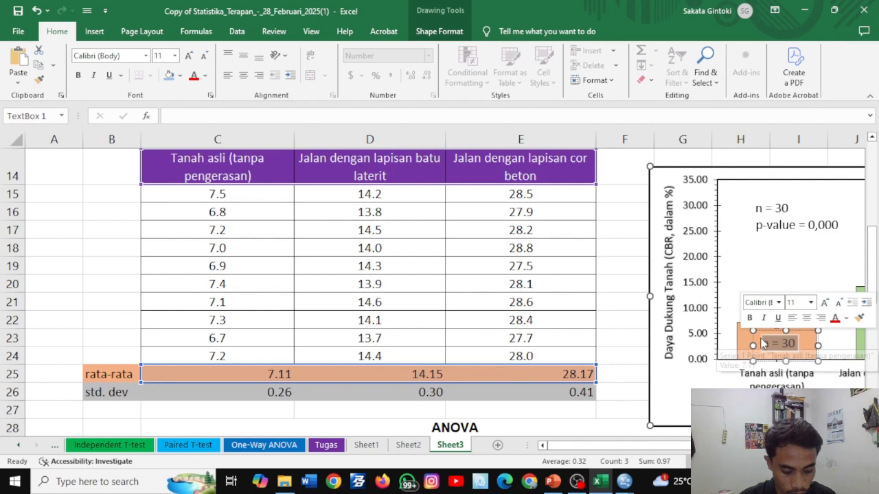
pyautogui.press('Delete')
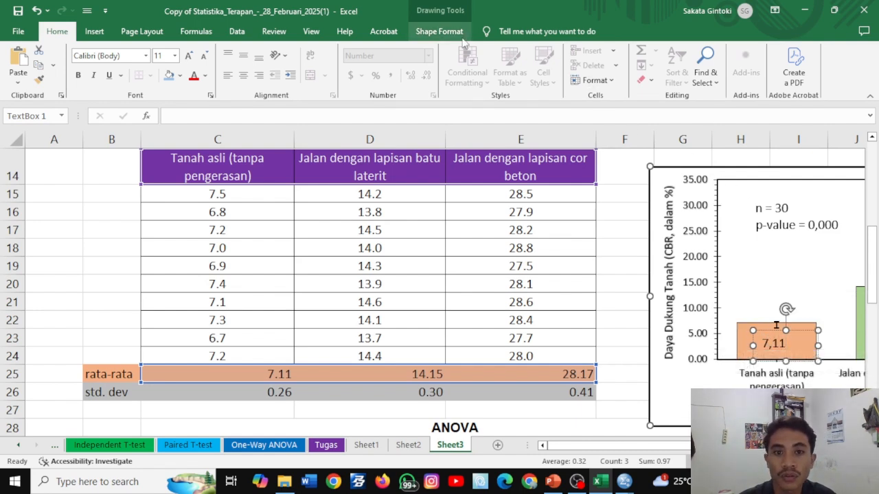
pyautogui.click(94, 32)
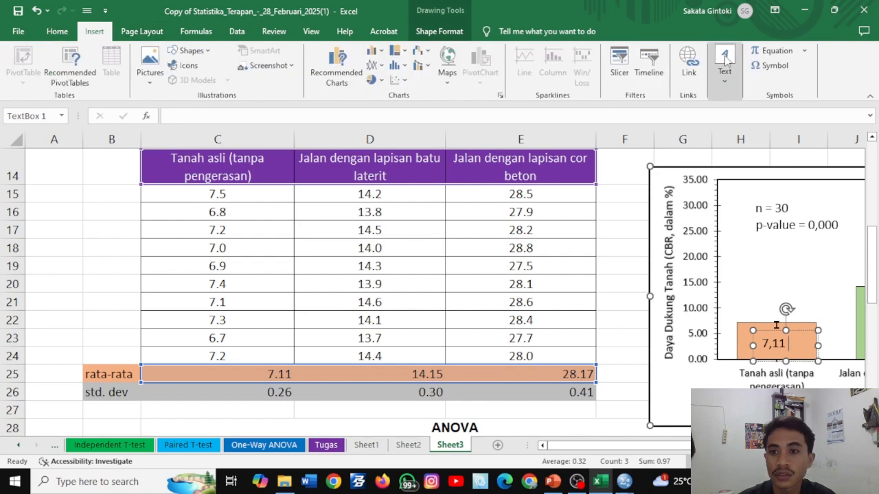
pyautogui.click(776, 65)
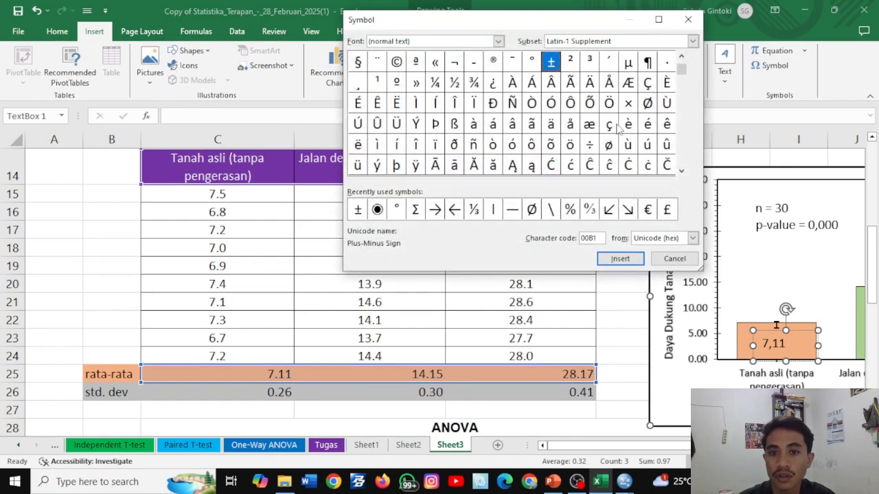
pyautogui.click(618, 260)
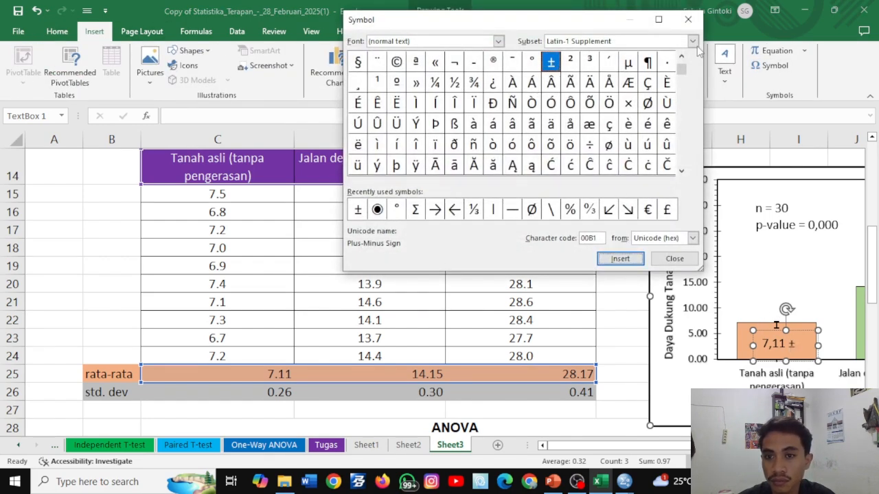
pyautogui.click(688, 19)
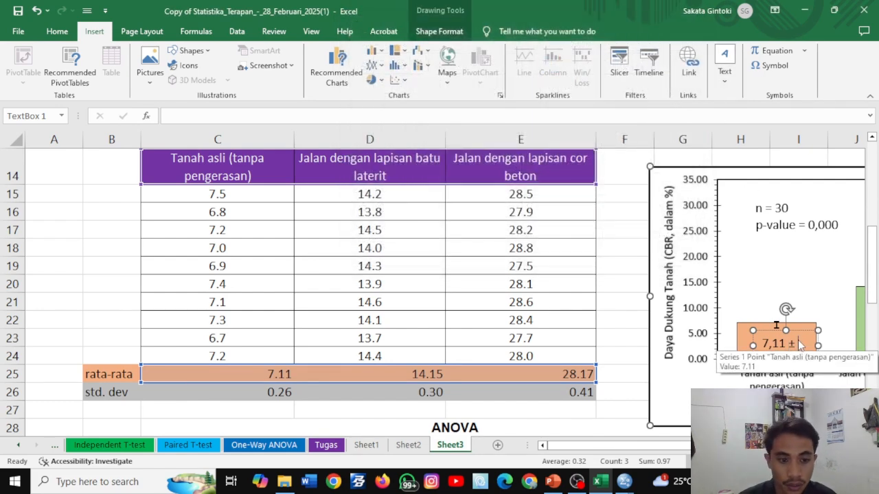
pyautogui.write('0,26')
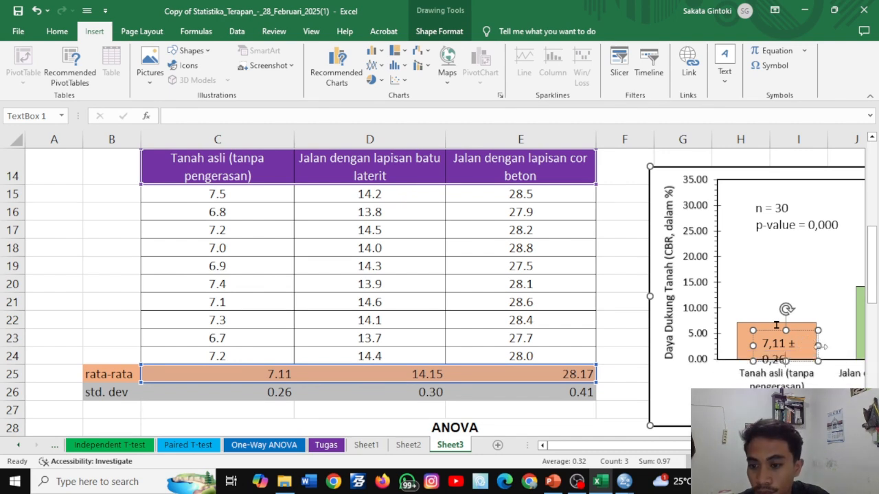
pyautogui.moveTo(818, 346); pyautogui.dragTo(806, 330)
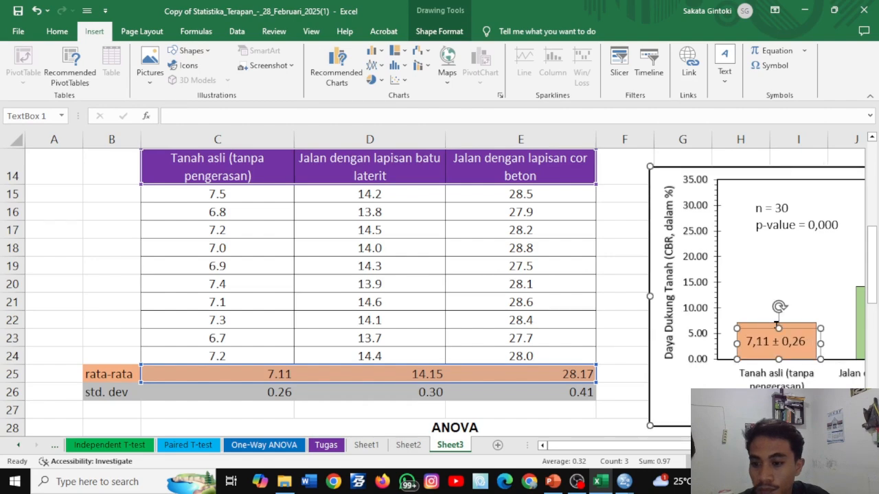
# - Change the second column's text box to "14,15 ± 0,30" and adjust the box so the label fits on one line inside the column
pyautogui.hscroll(3, 439, 288)
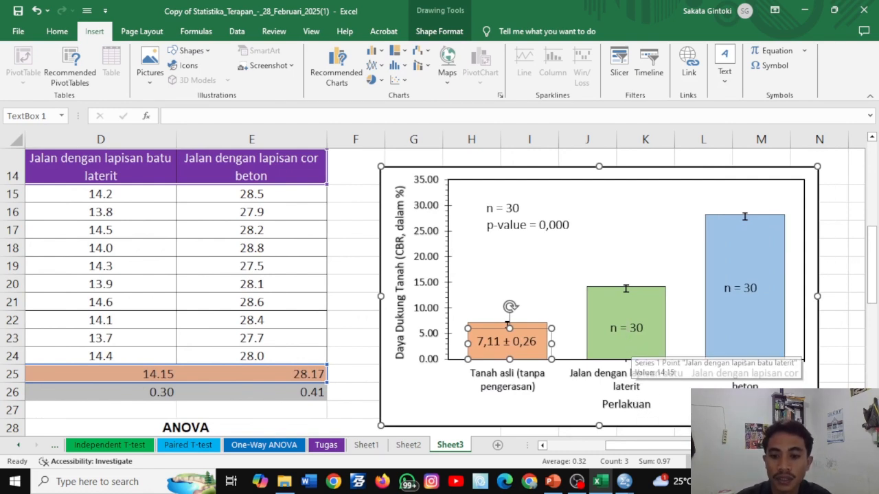
pyautogui.click(633, 328)
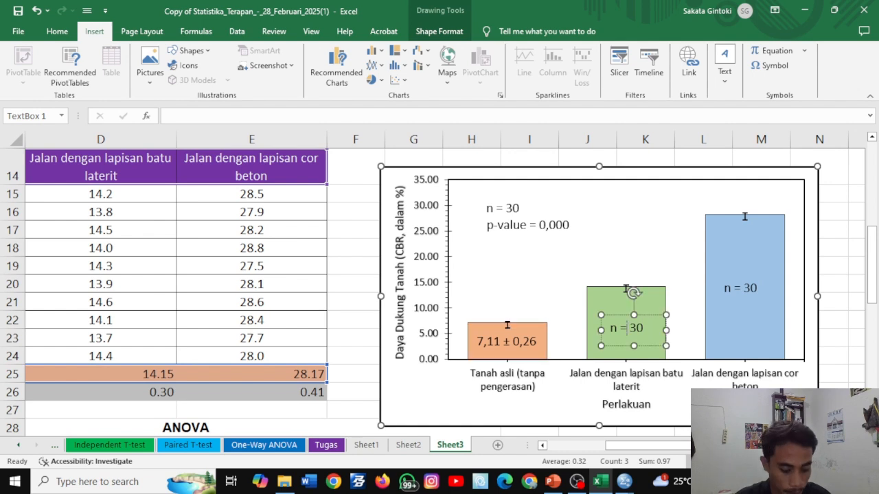
pyautogui.tripleClick(628, 330)
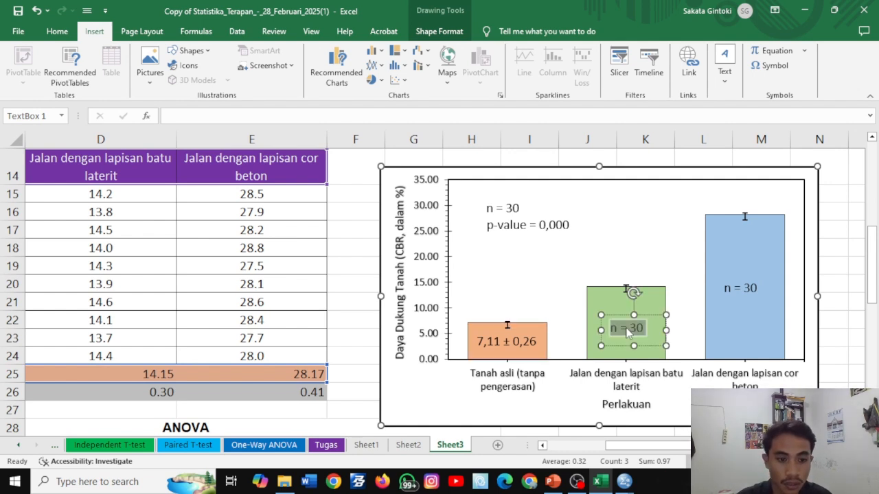
pyautogui.write('14')
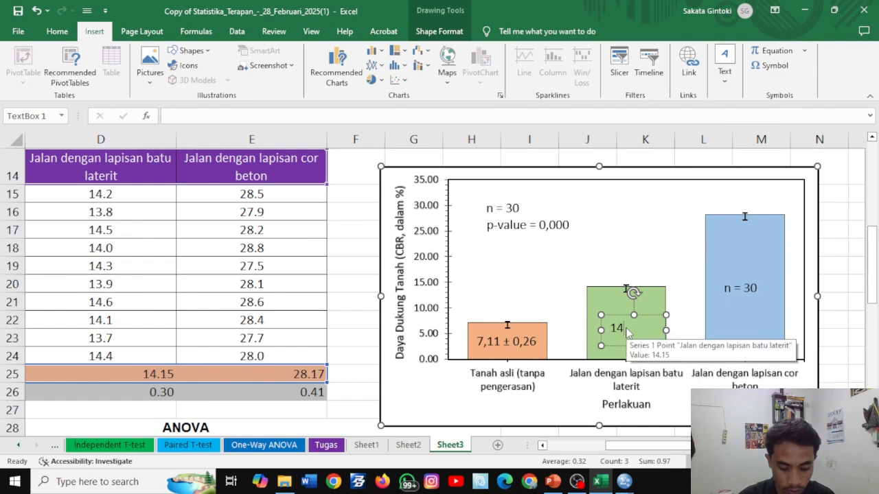
pyautogui.write(',15')
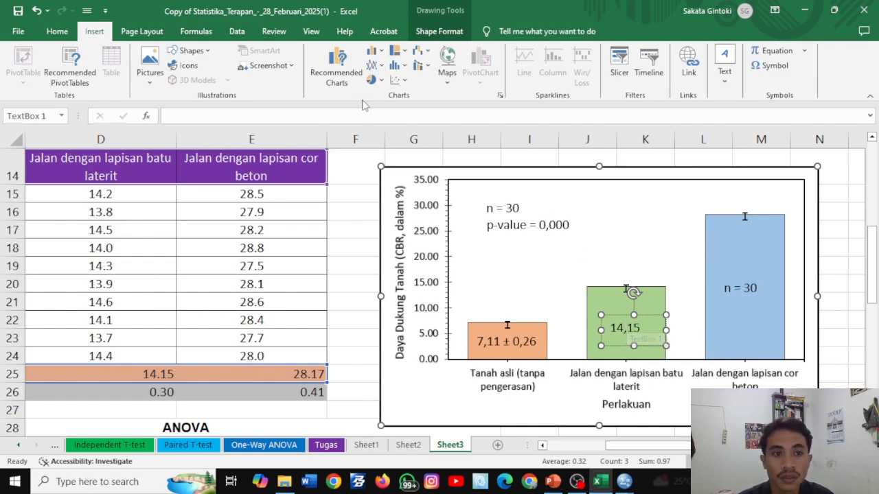
pyautogui.click(772, 69)
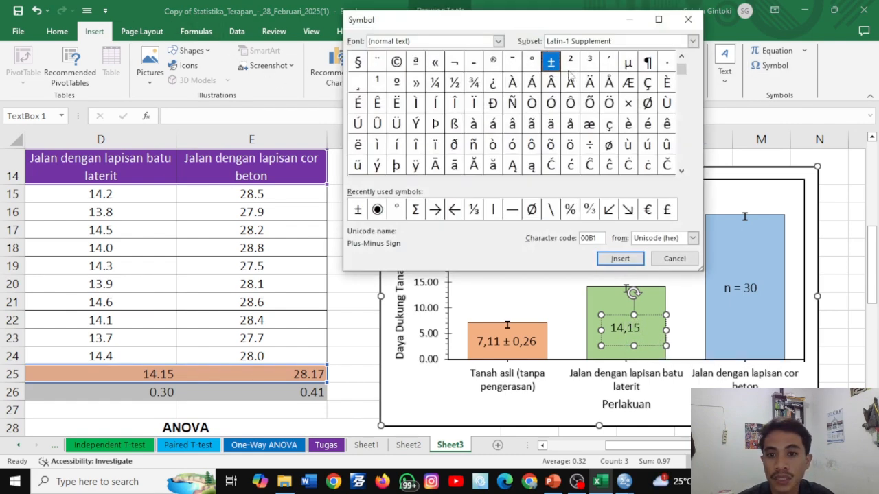
pyautogui.click(620, 258)
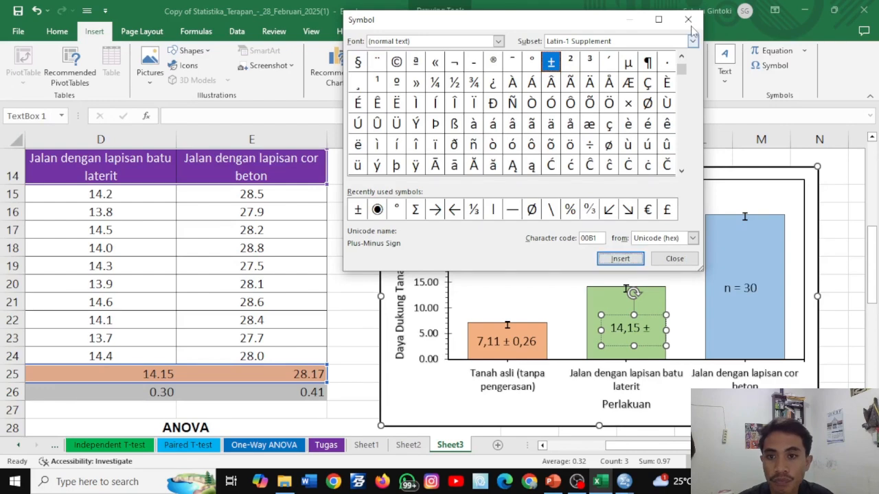
pyautogui.click(688, 19)
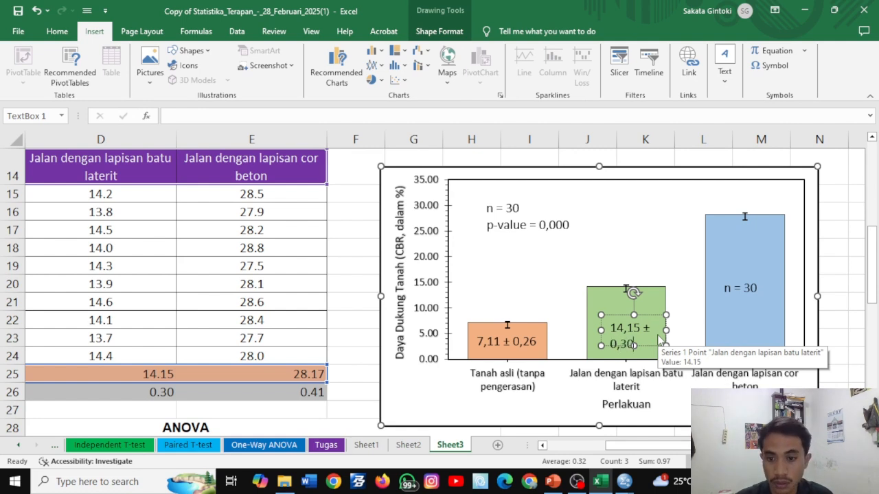
pyautogui.moveTo(663, 331); pyautogui.dragTo(659, 303)
# - Replace the third column's text box content with "28,17 ±0,41", then widen and position the box so the label fits on one line
pyautogui.click(747, 287)
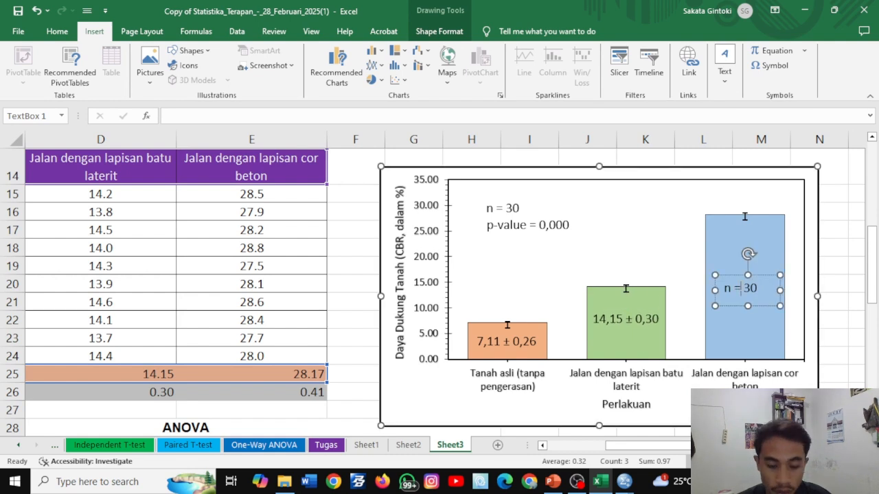
pyautogui.tripleClick(742, 289)
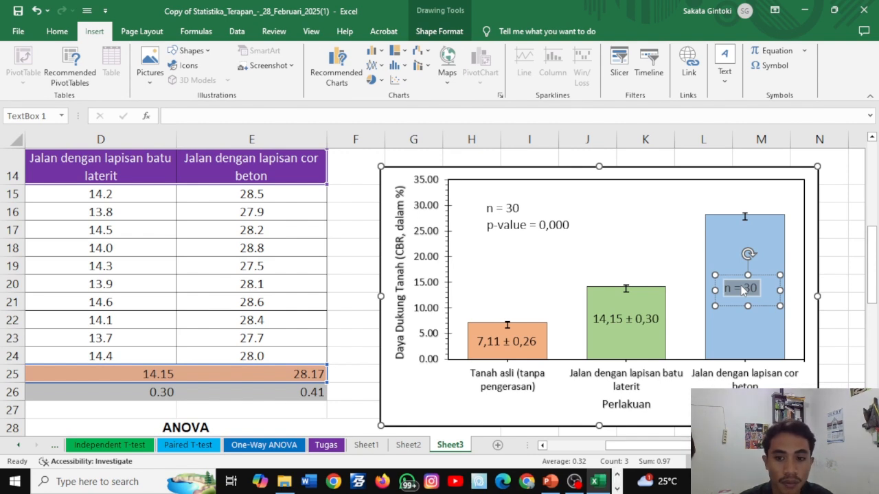
pyautogui.press('BackSpace')
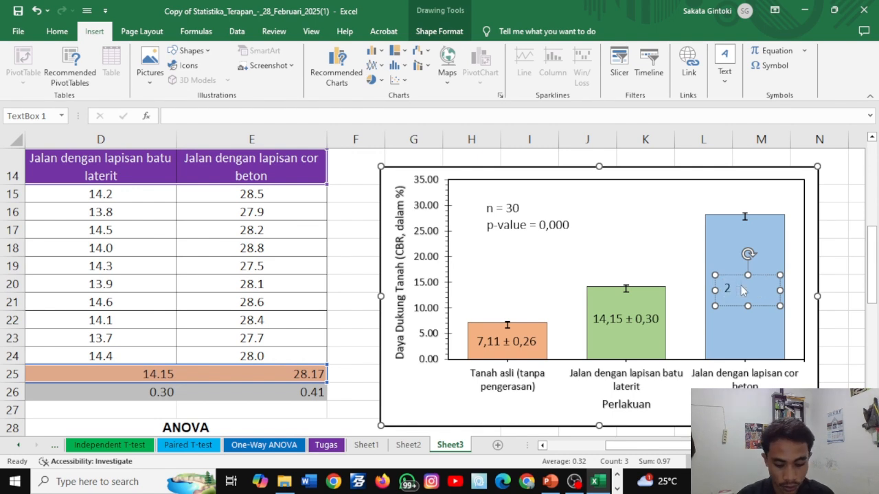
pyautogui.write('28,17')
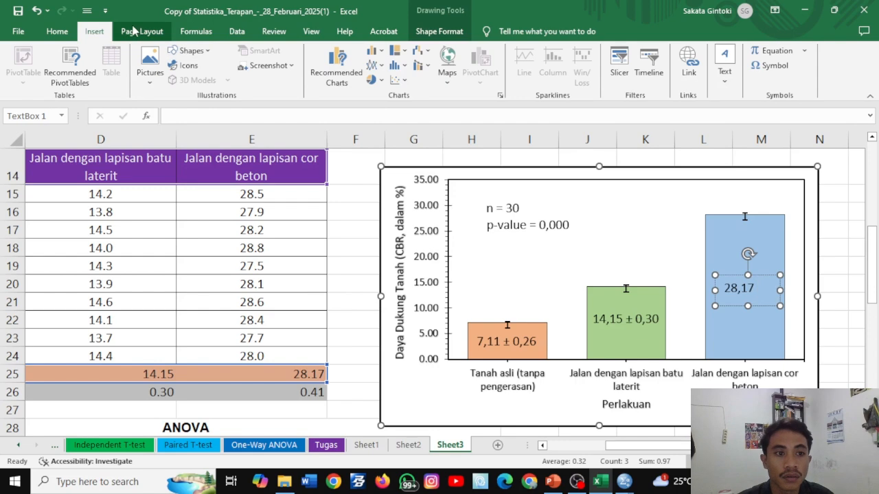
pyautogui.click(769, 66)
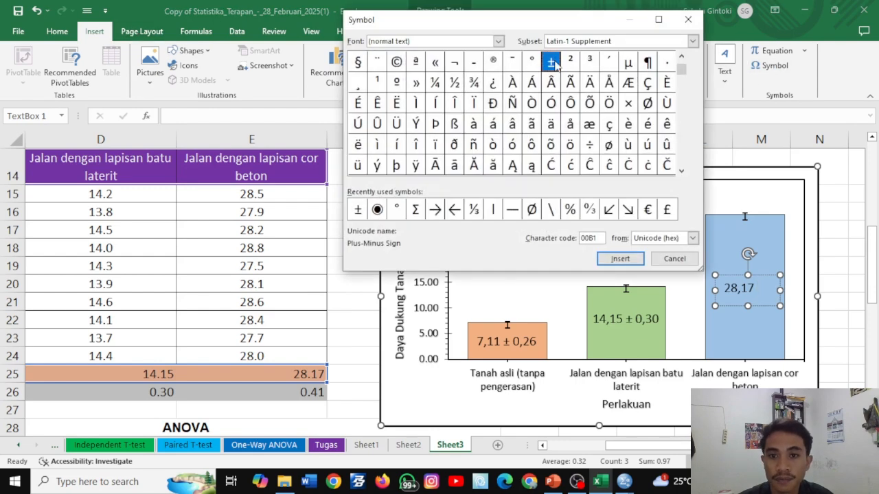
pyautogui.click(620, 258)
pyautogui.click(688, 19)
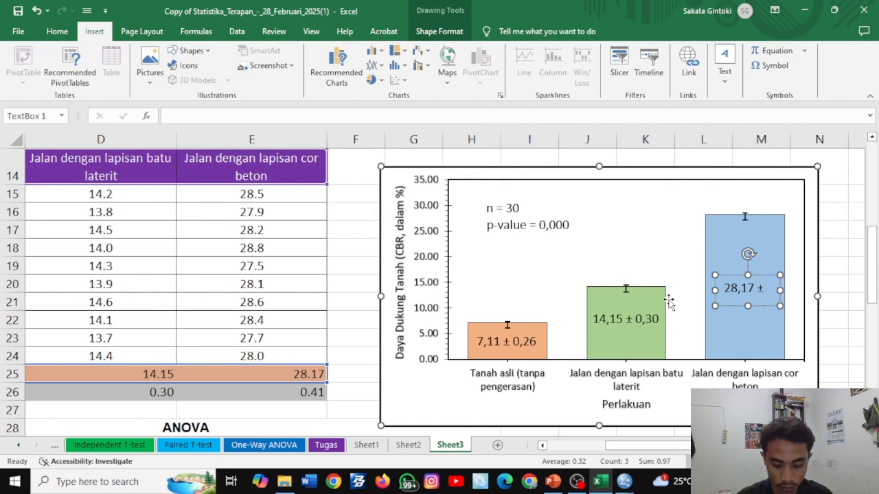
pyautogui.write('0,41')
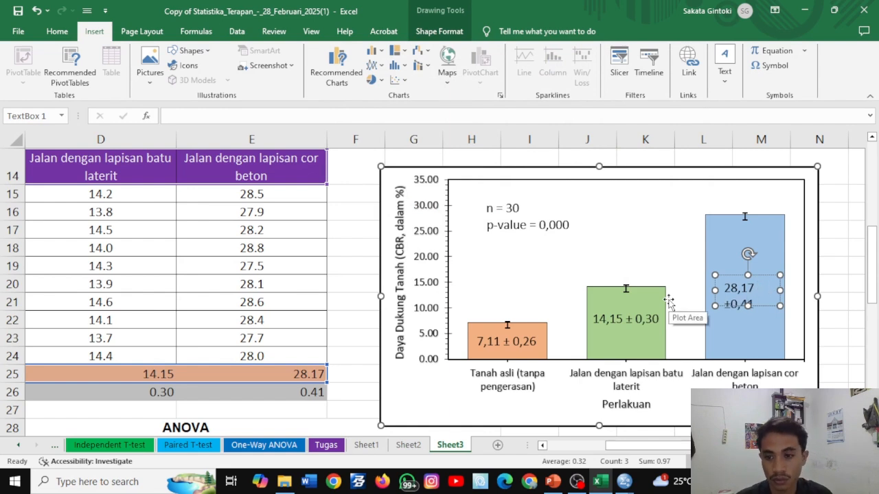
pyautogui.moveTo(783, 287); pyautogui.dragTo(776, 253)
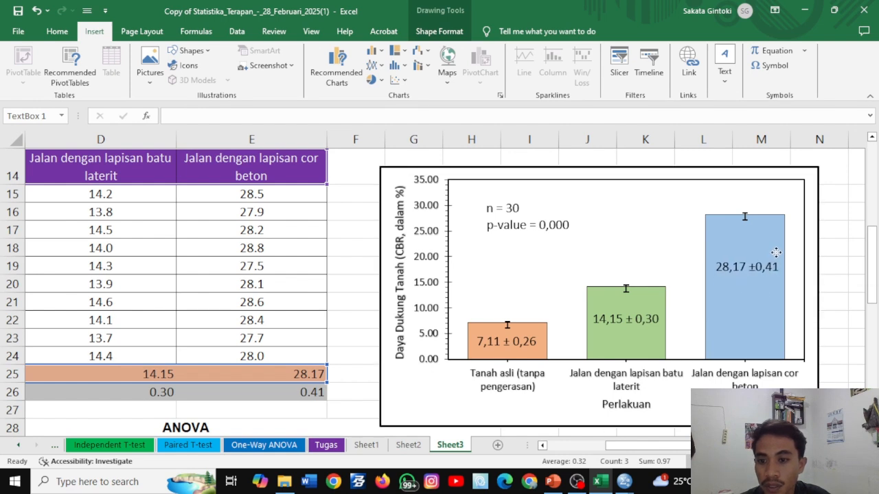
pyautogui.click(851, 234)
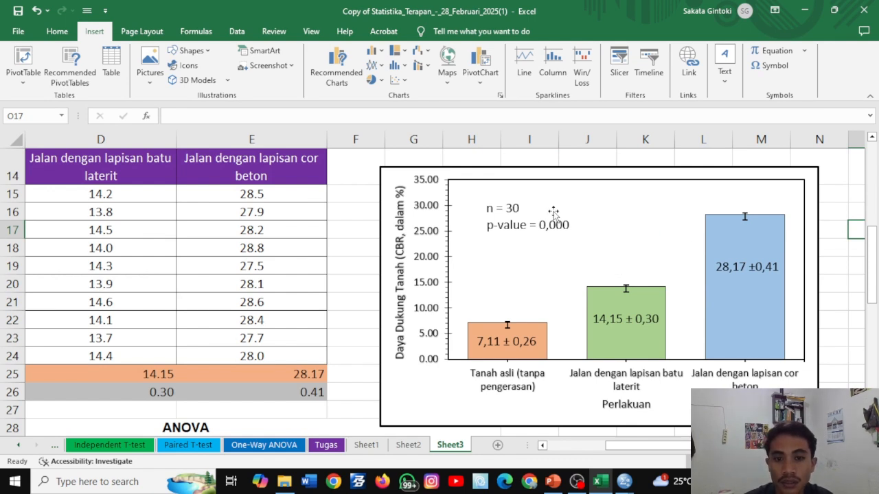
# - Place a copy of the "n = 30" text box above the error bar of each of the three chart columns
pyautogui.click(514, 208)
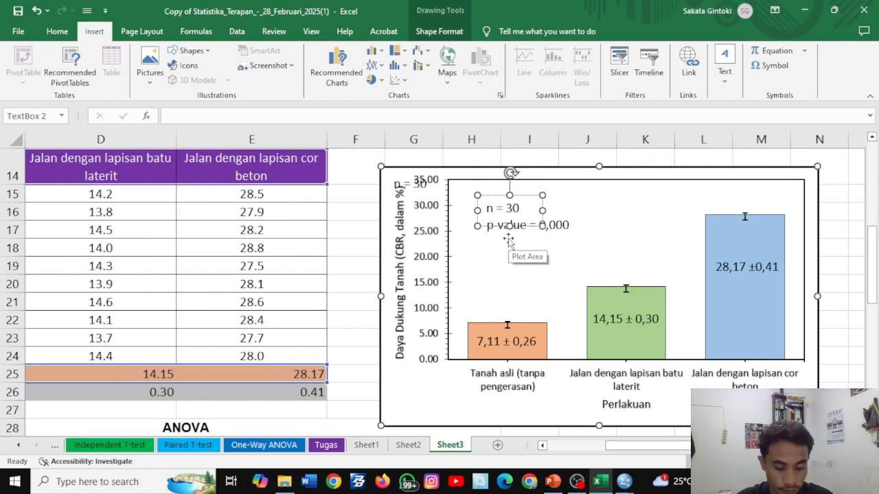
pyautogui.click(419, 183)
pyautogui.moveTo(419, 183); pyautogui.dragTo(764, 216)
pyautogui.click(434, 201)
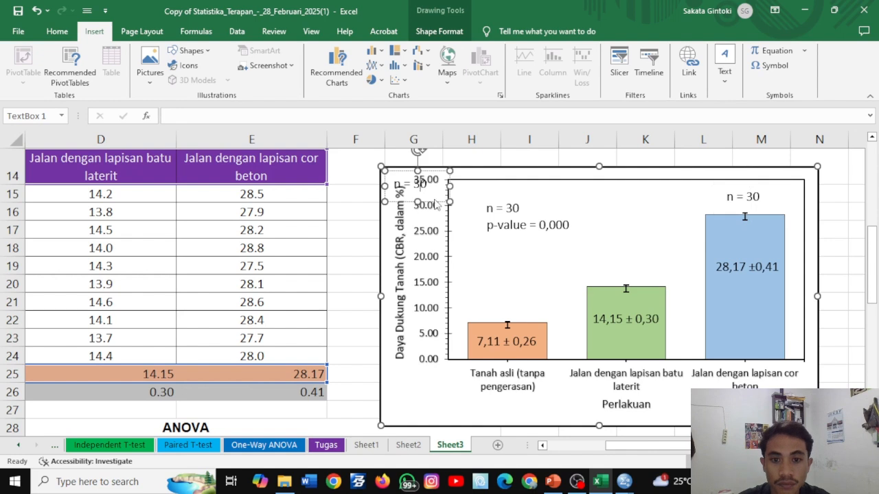
pyautogui.moveTo(434, 201); pyautogui.dragTo(648, 283)
pyautogui.hotkey('ctrl', 'v')
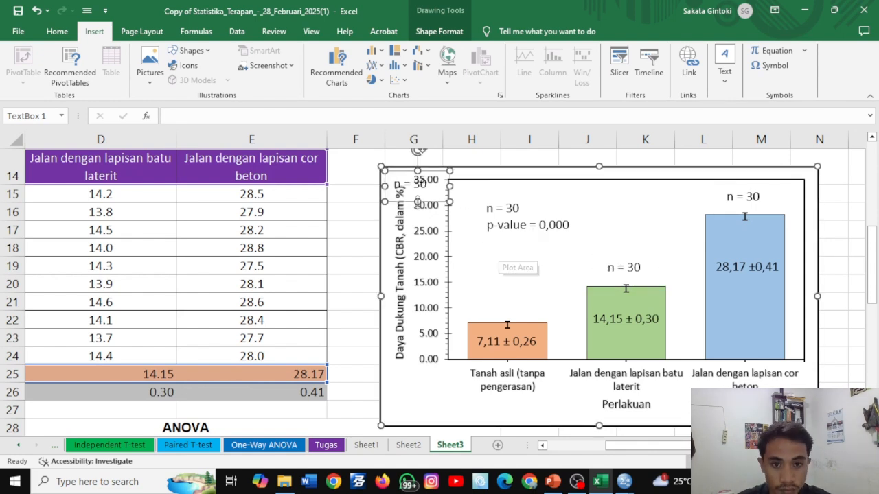
pyautogui.moveTo(434, 204); pyautogui.dragTo(531, 324)
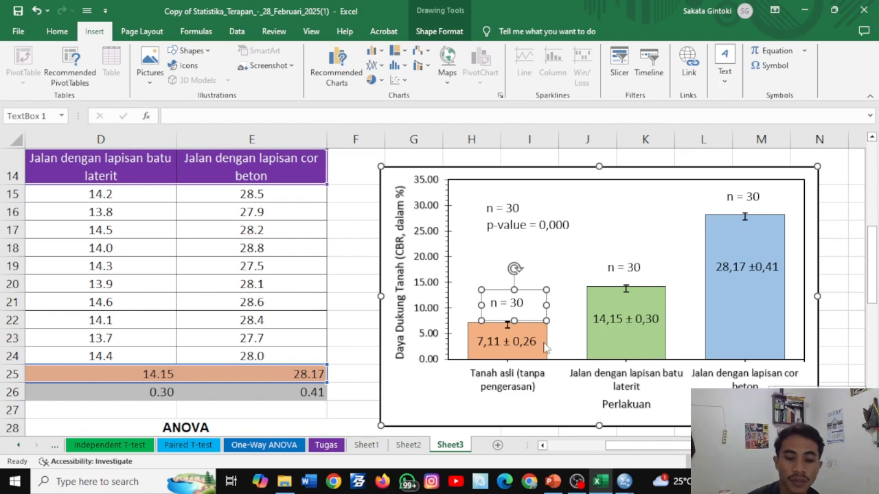
# - Change the text box above the third column to the letter "a", then narrow the box and centre it over the column
pyautogui.scroll(-1, 325, 366)
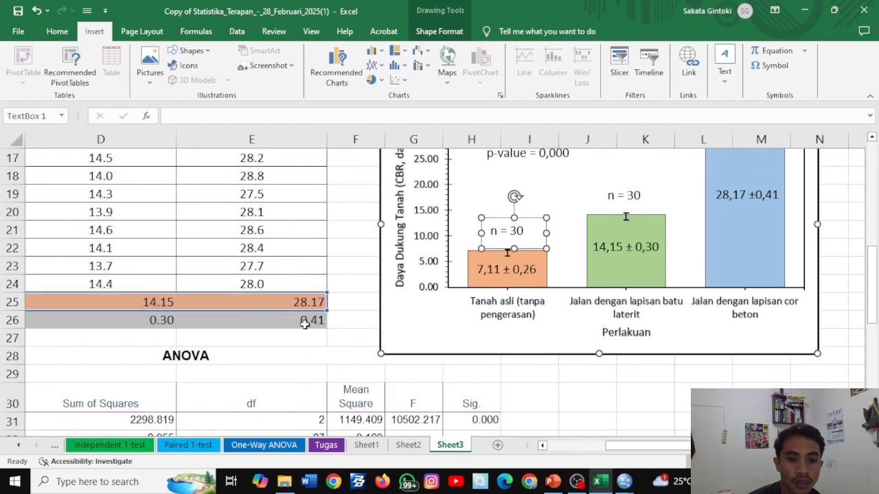
pyautogui.scroll(1, 635, 366)
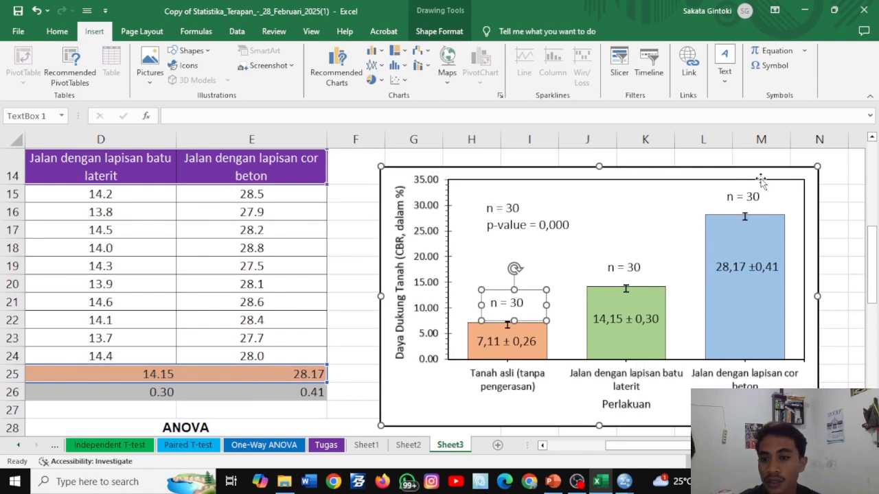
pyautogui.click(755, 196)
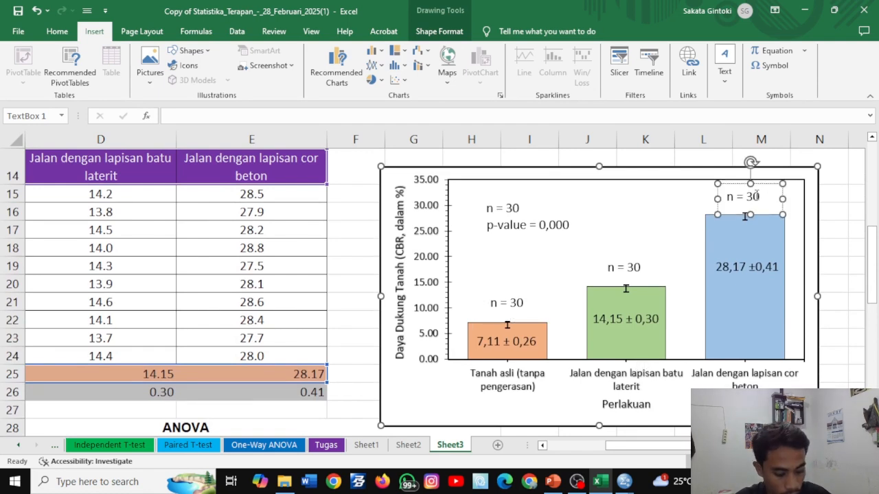
pyautogui.hotkey('ctrl', 'a')
pyautogui.write('a')
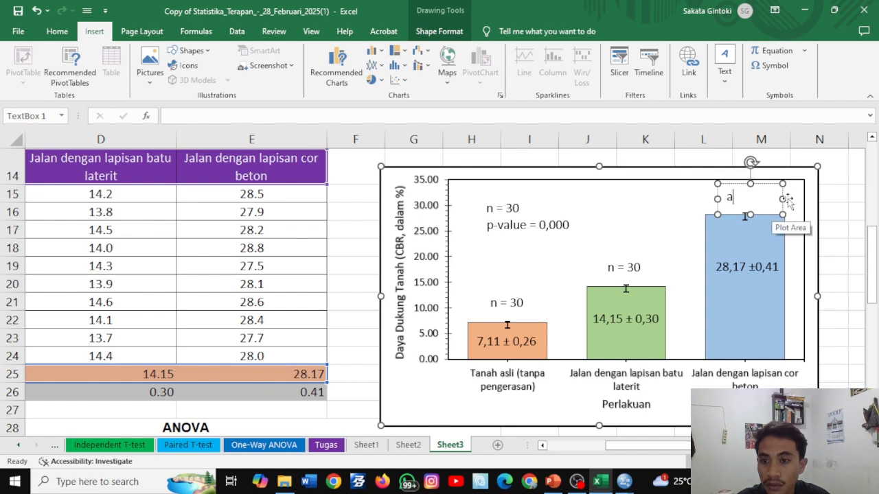
pyautogui.moveTo(783, 199); pyautogui.dragTo(763, 195)
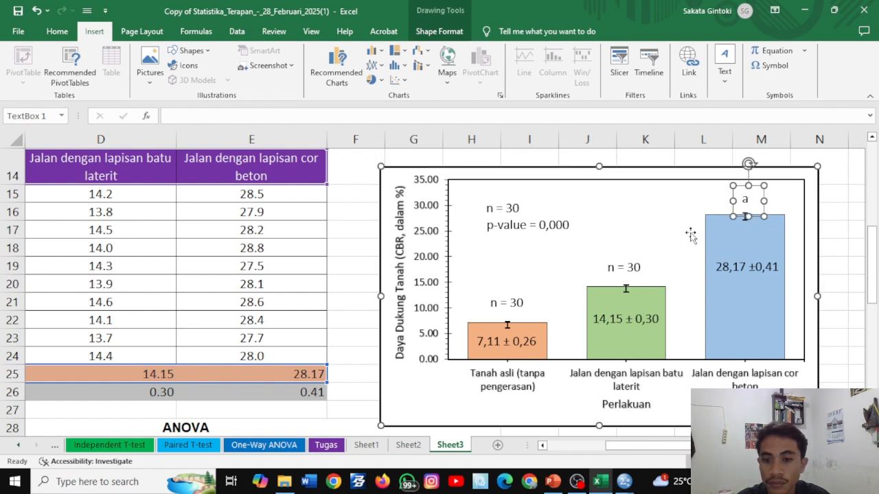
# - Change the text box above the second column to "b", then narrow it and centre it over the column
pyautogui.click(616, 264)
pyautogui.hotkey('ctrl', 'a')
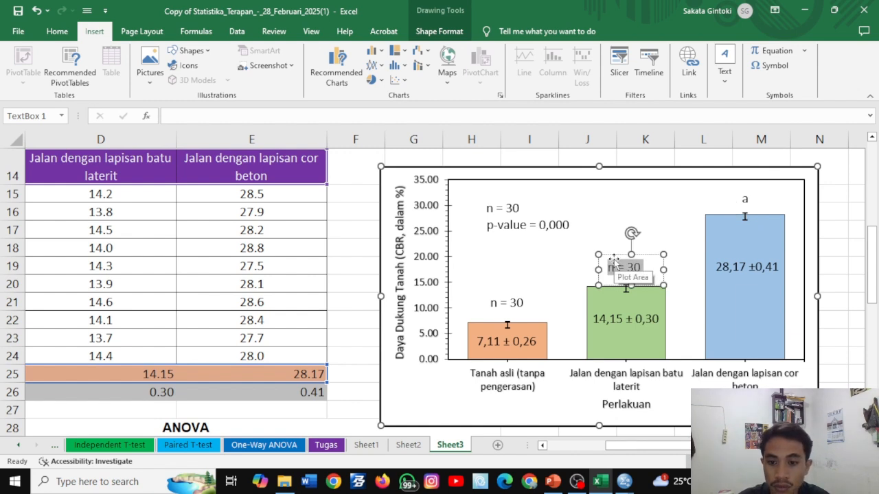
pyautogui.write('b')
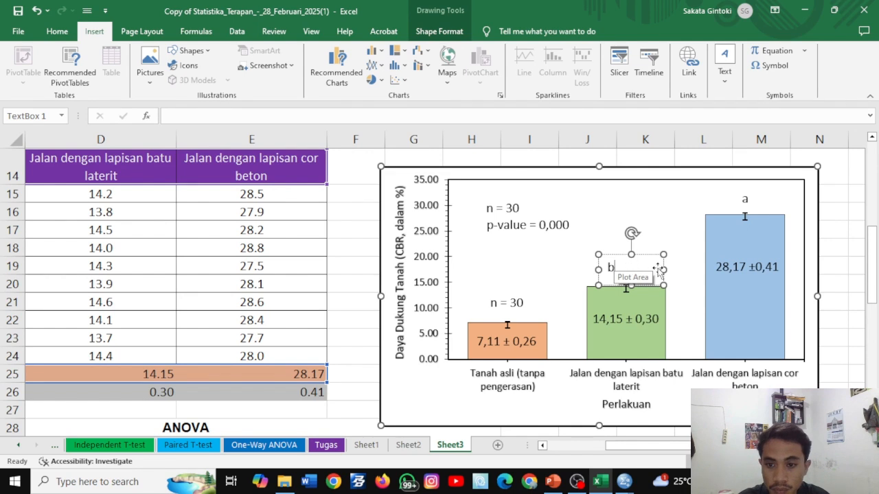
pyautogui.moveTo(663, 270); pyautogui.dragTo(646, 261)
# - Change the text box above the first column to "c", narrow and centre it over the column, and deselect the chart
pyautogui.click(515, 303)
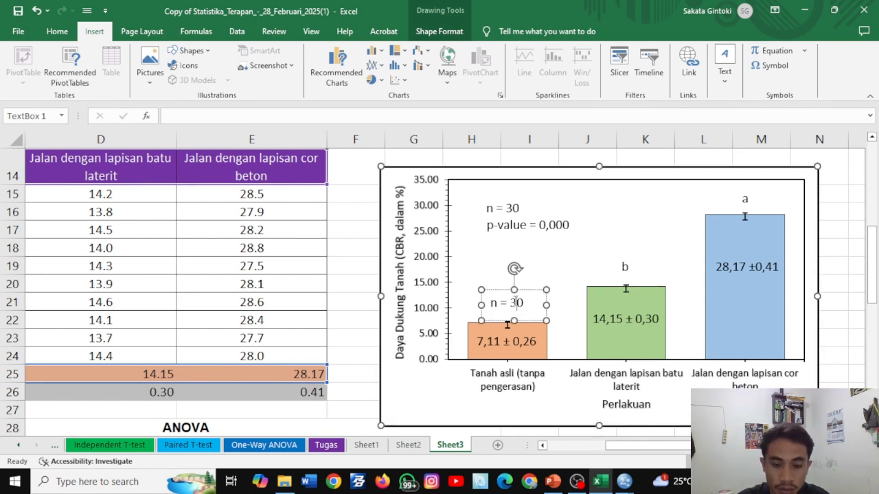
pyautogui.tripleClick(513, 304)
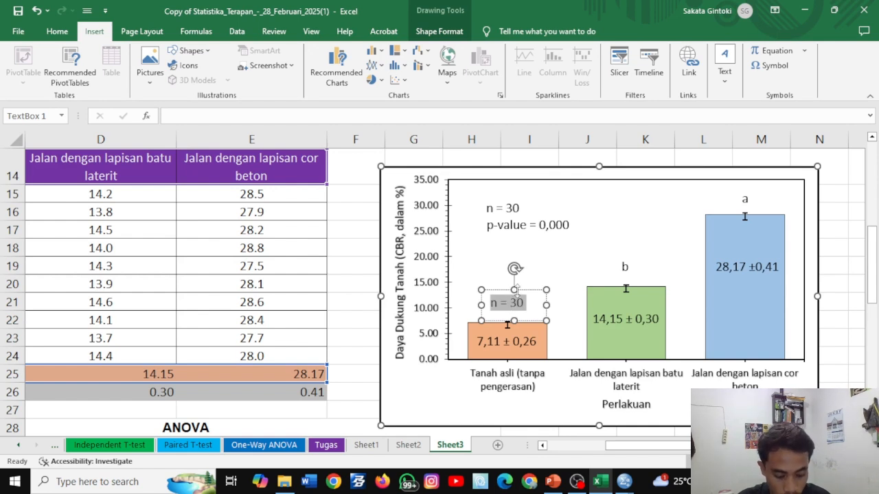
pyautogui.write('c')
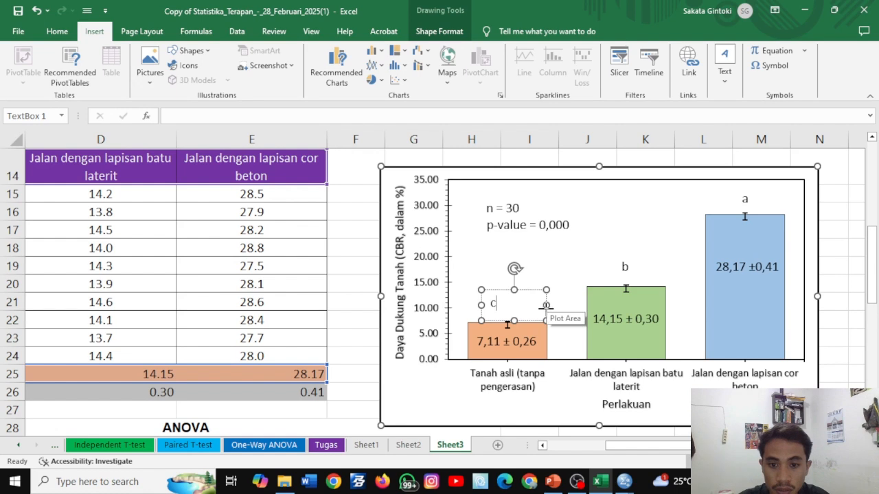
pyautogui.moveTo(546, 305)
pyautogui.mouseDown()
pyautogui.moveTo(515, 303)
pyautogui.moveTo(532, 301)
pyautogui.mouseUp()
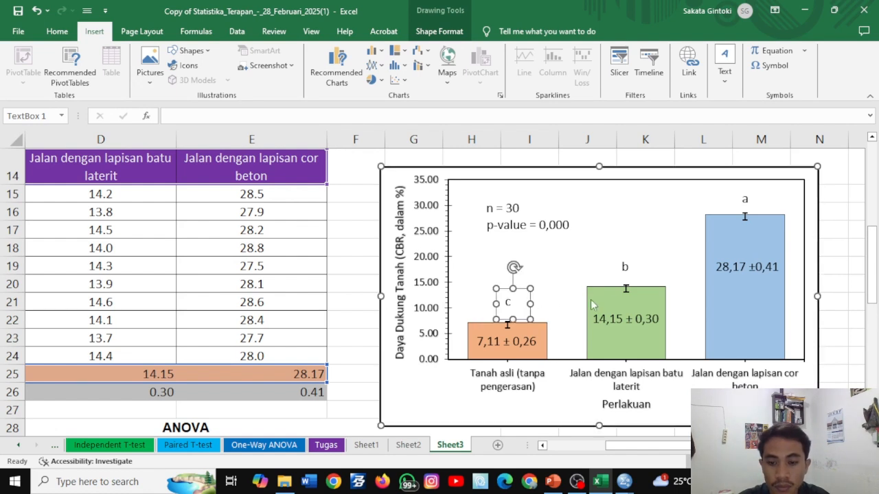
pyautogui.click(801, 320)
# - Review the finished chart against the problem description, the CBR data with means and standard deviations, and the ANOVA and Duncan tables
pyautogui.scroll(-3, 802, 320)
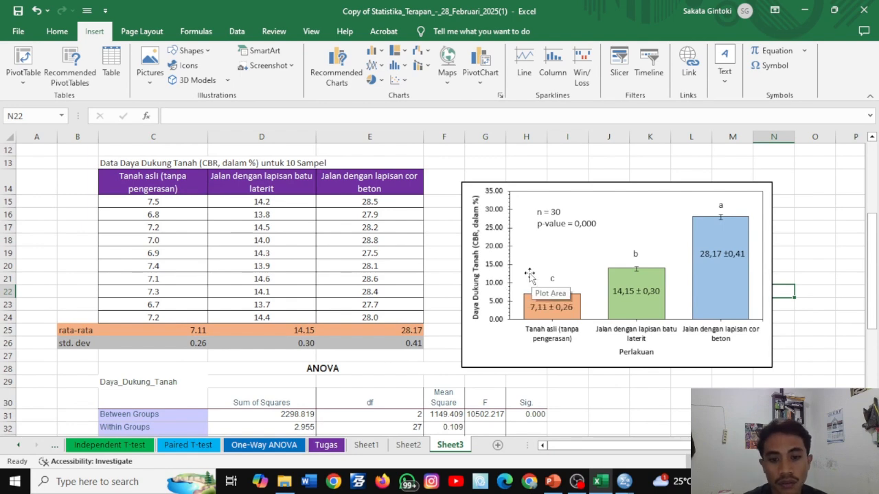
pyautogui.scroll(-1, 530, 278)
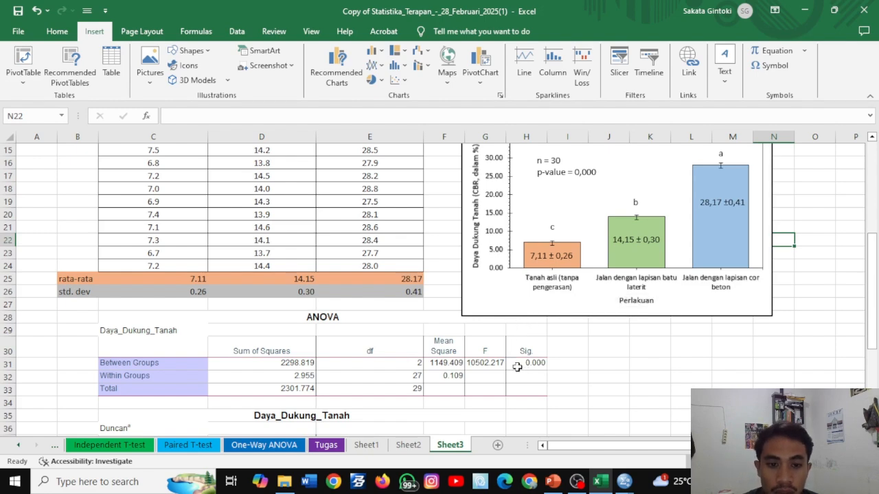
pyautogui.scroll(1, 392, 287)
pyautogui.scroll(4, 286, 235)
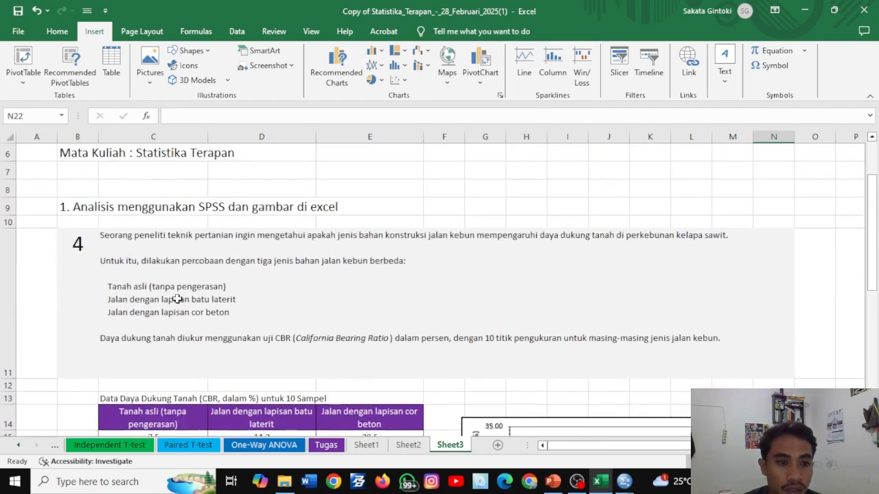
pyautogui.scroll(-4, 148, 300)
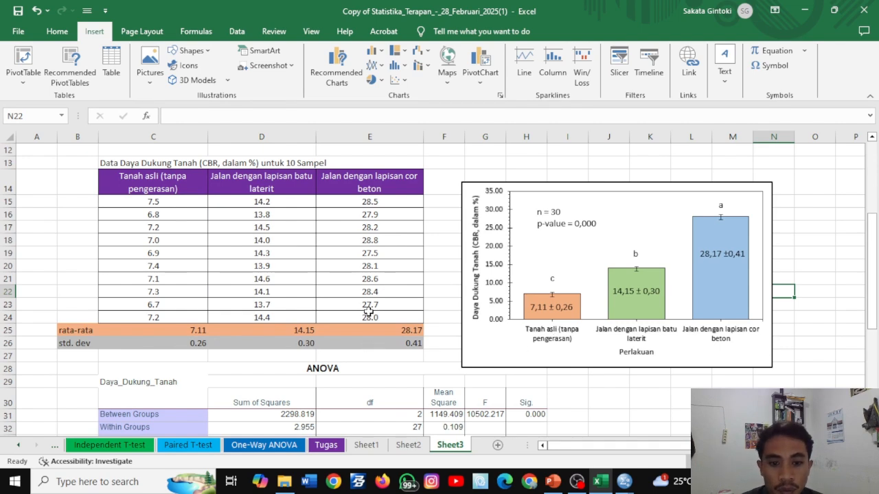
pyautogui.scroll(-1, 480, 322)
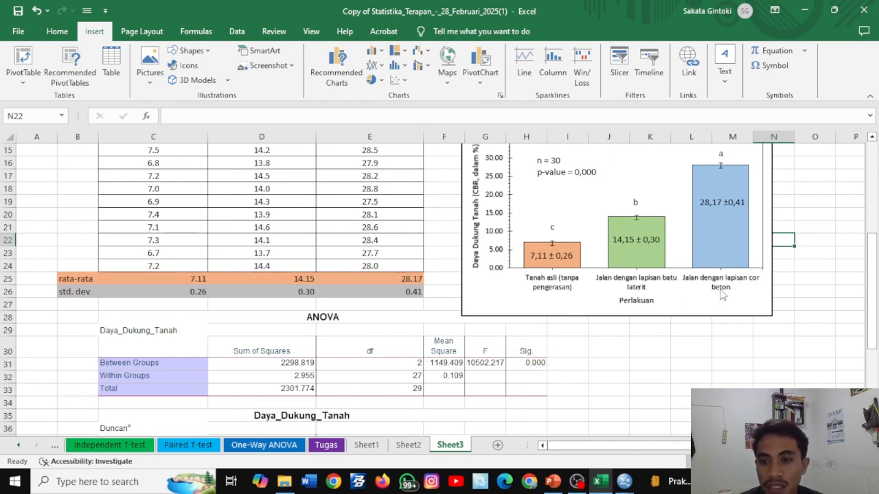
pyautogui.scroll(1, 721, 206)
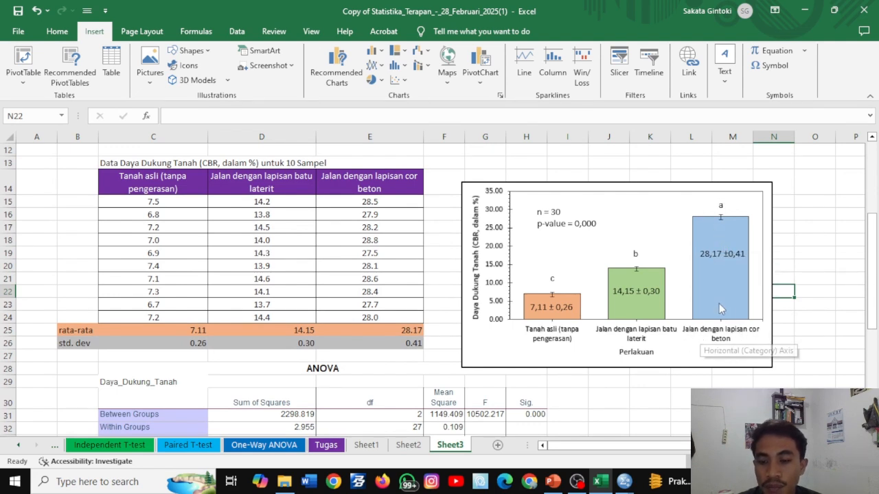
pyautogui.moveTo(719, 308)
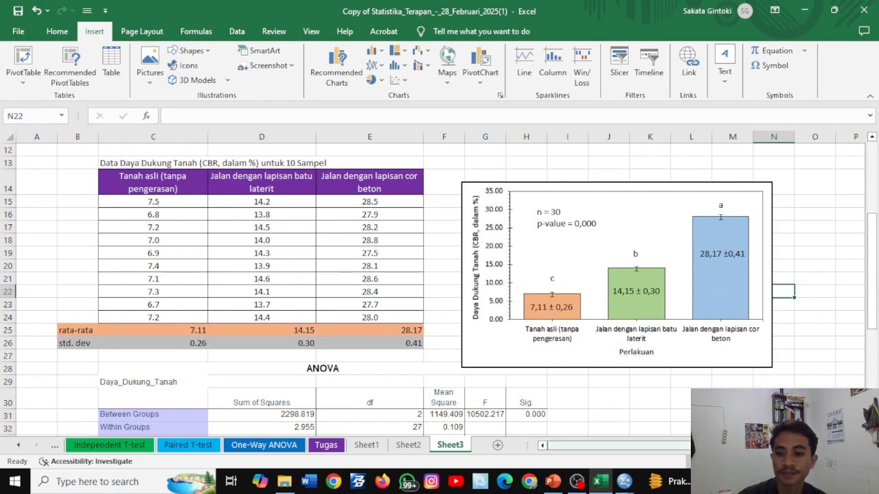
pyautogui.keyDown('ctrl'); pyautogui.scroll(-1, 580, 341); pyautogui.keyUp('ctrl')
pyautogui.keyDown('ctrl'); pyautogui.scroll(-1, 681, 417); pyautogui.keyUp('ctrl')
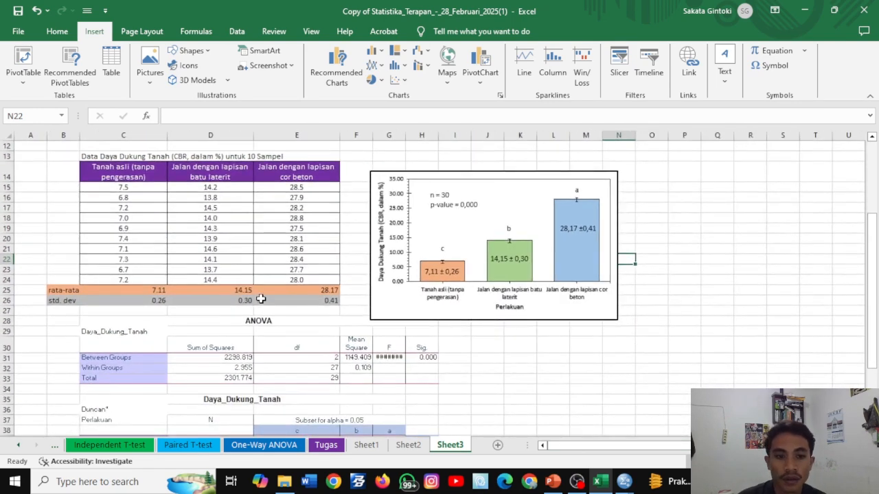
pyautogui.scroll(2, 261, 299)
pyautogui.scroll(-1, 261, 298)
pyautogui.scroll(-2, 261, 299)
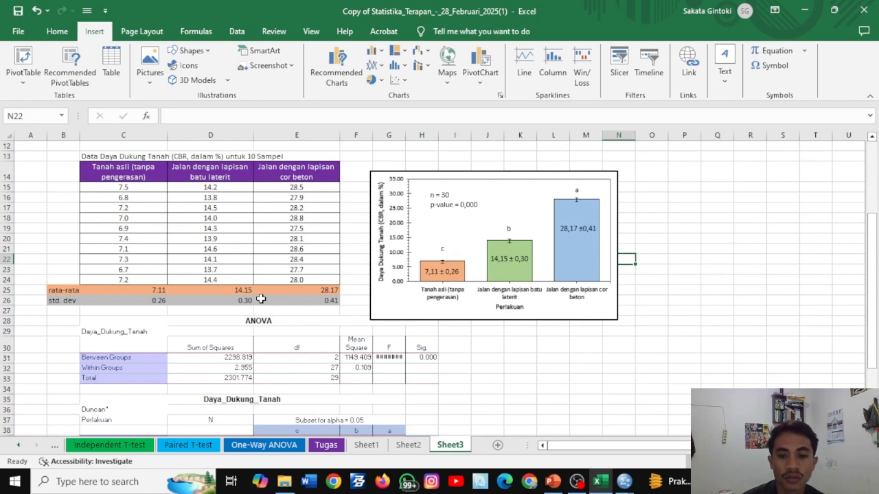